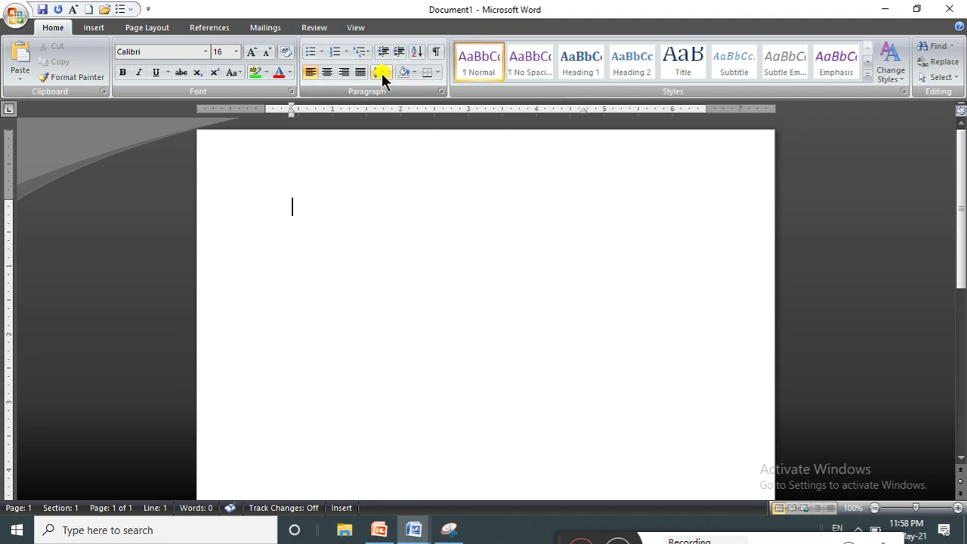
# - Examine the Paragraph dialog's Indents and Spacing and Line and Page Breaks settings, reached from line spacing options and directly
pyautogui.click(382, 73)
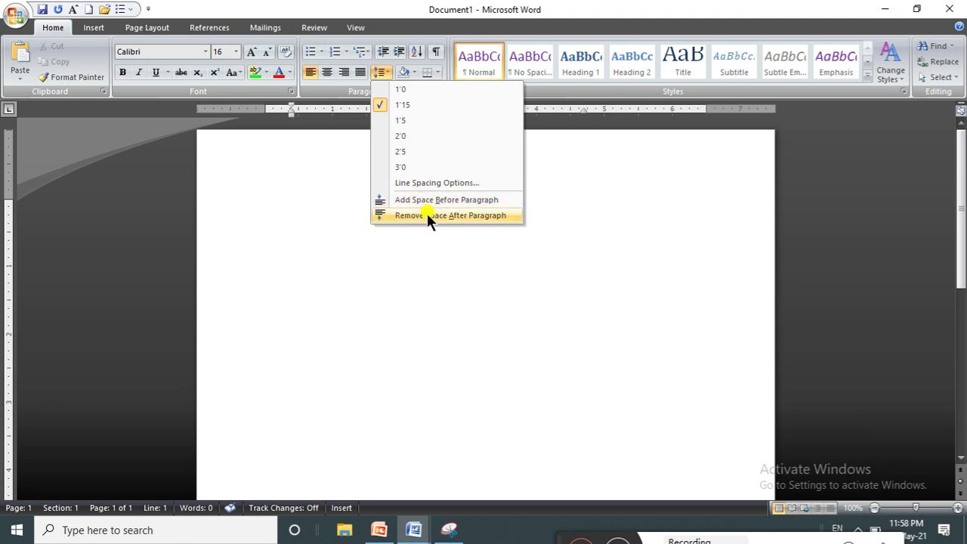
pyautogui.click(425, 183)
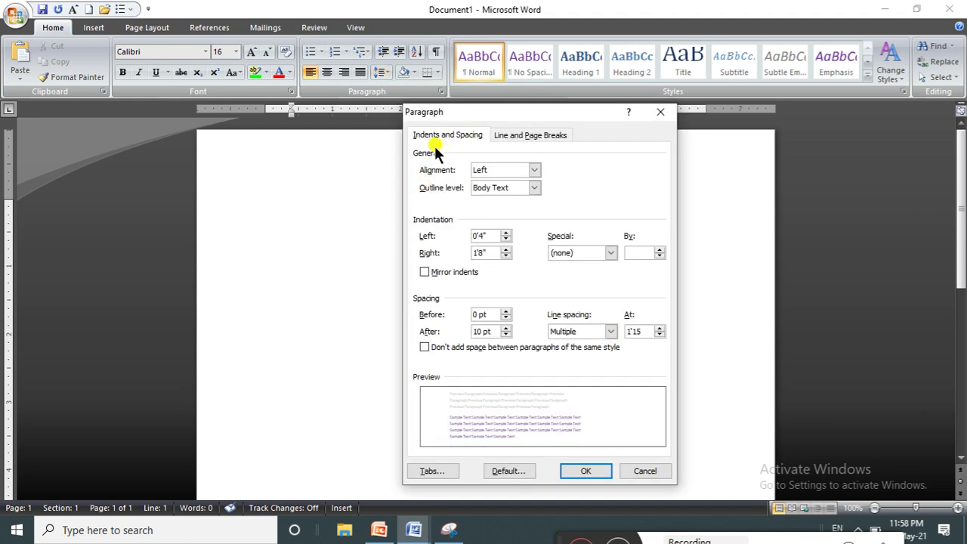
pyautogui.click(512, 135)
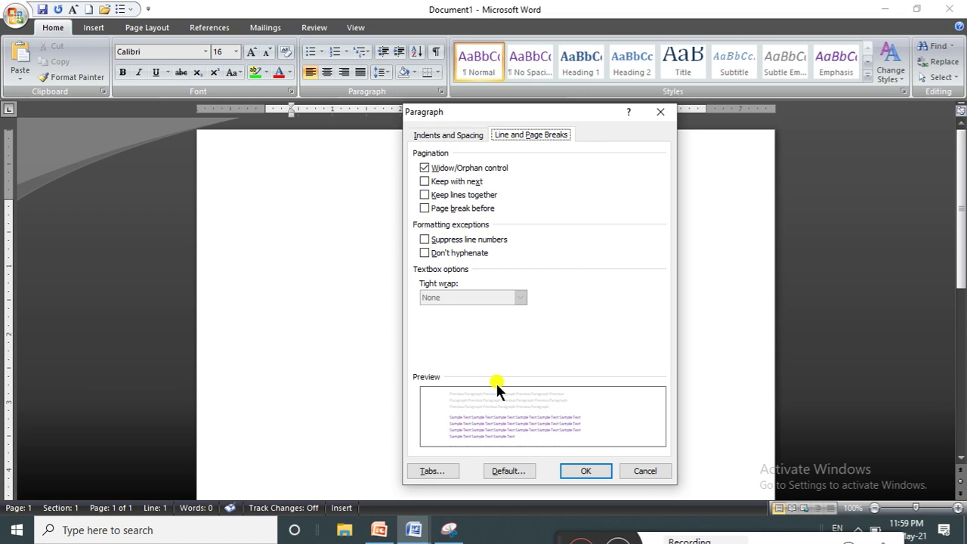
pyautogui.click(460, 133)
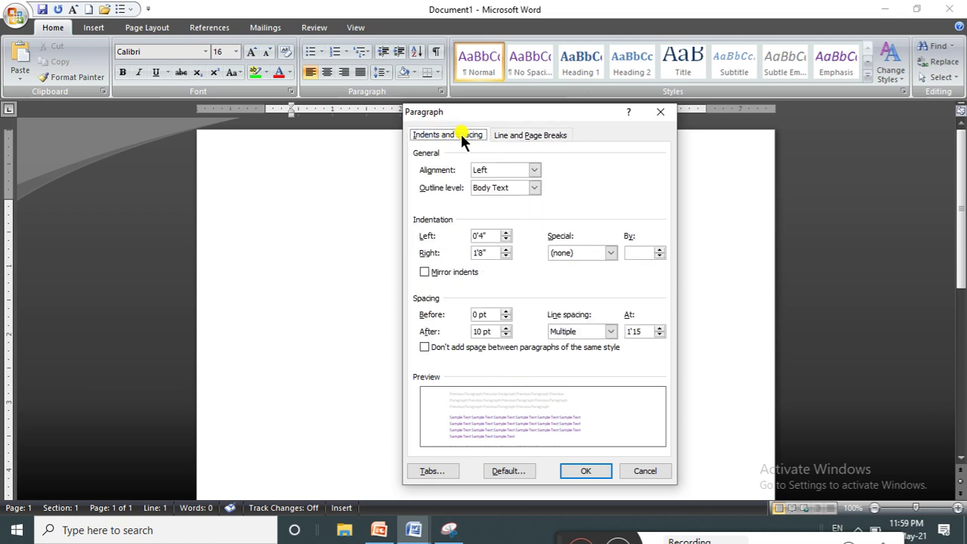
pyautogui.click(660, 113)
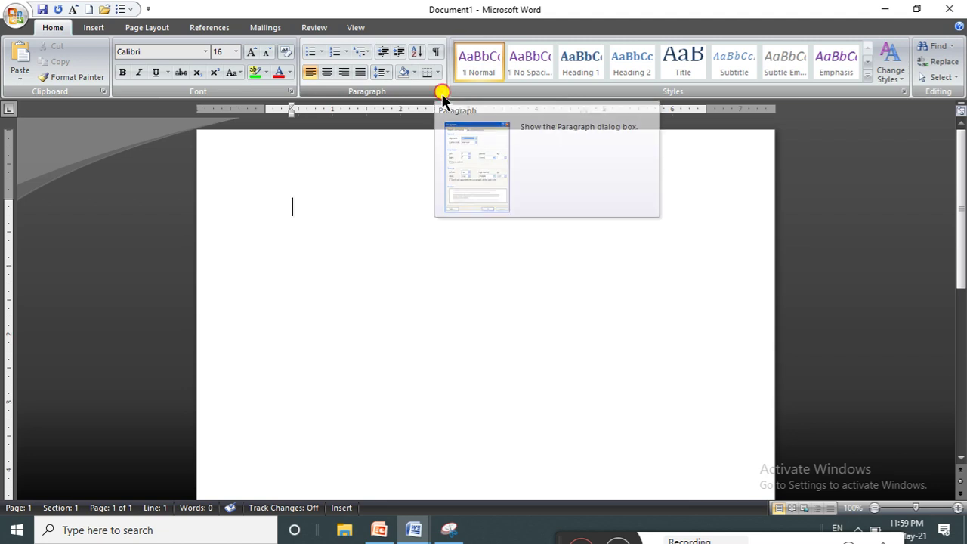
pyautogui.click(442, 92)
pyautogui.click(654, 115)
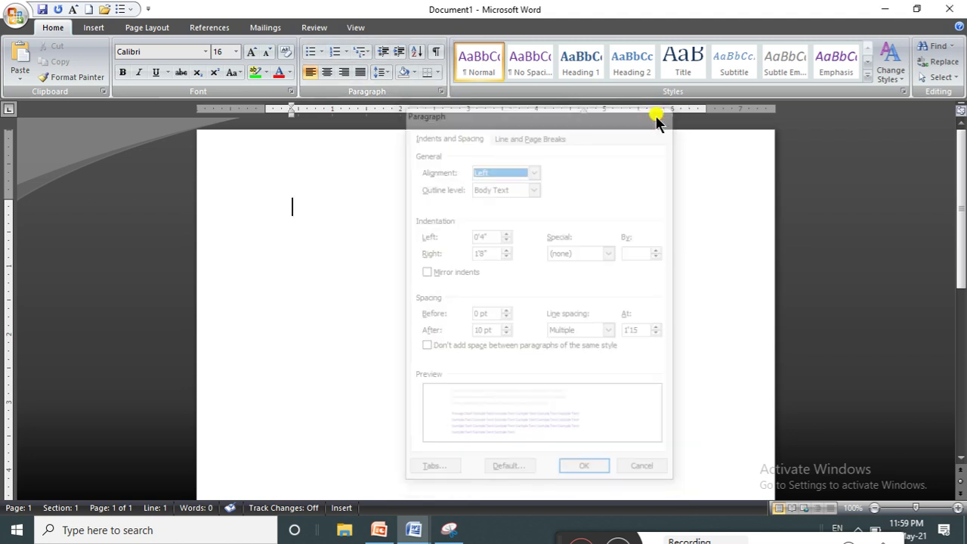
# - Look through the available page and section breaks, and the Page Setup dialog's Paper and Layout settings
pyautogui.click(167, 28)
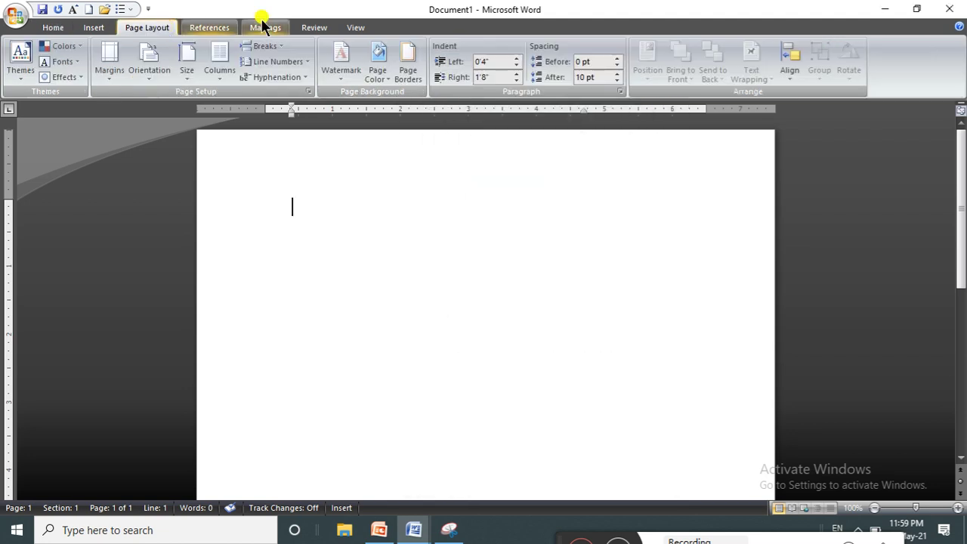
pyautogui.click(278, 50)
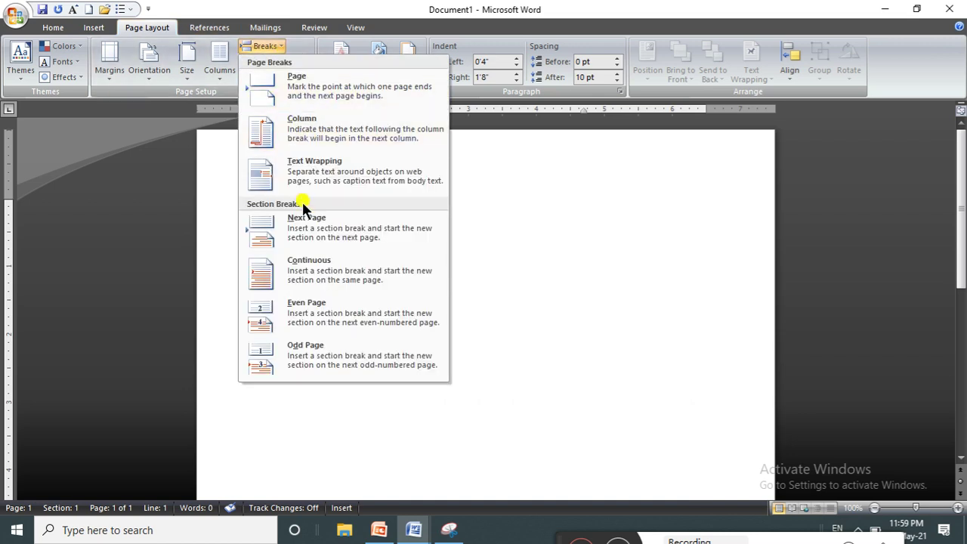
pyautogui.click(571, 226)
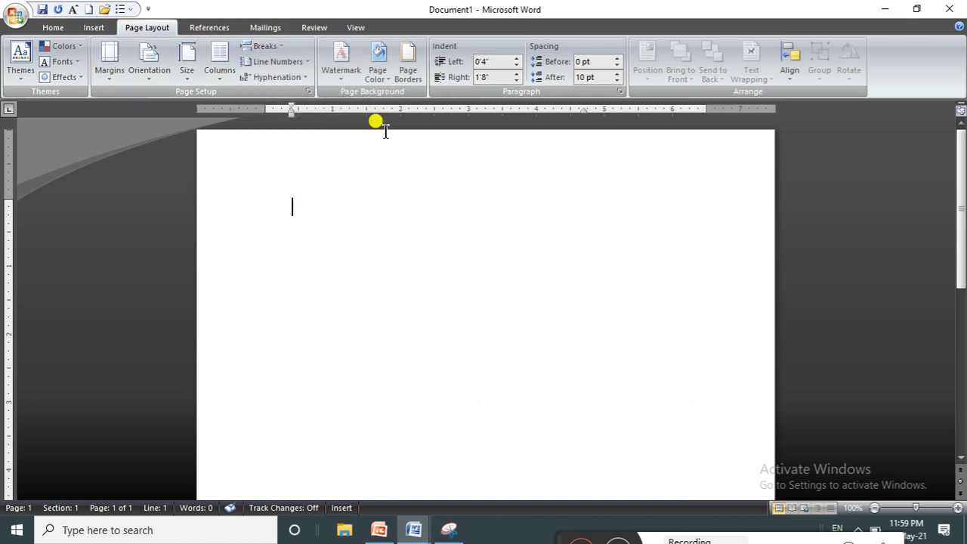
pyautogui.click(308, 91)
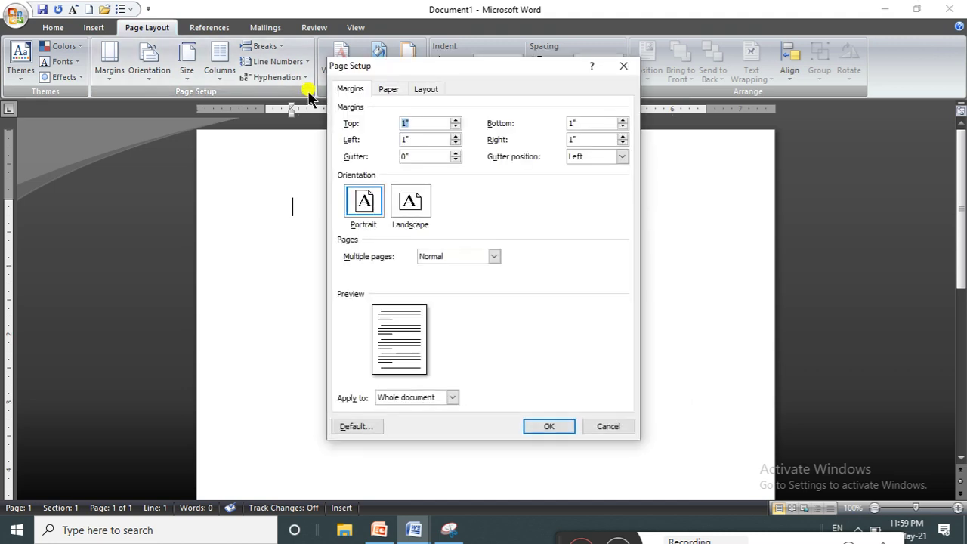
pyautogui.click(386, 90)
pyautogui.click(419, 91)
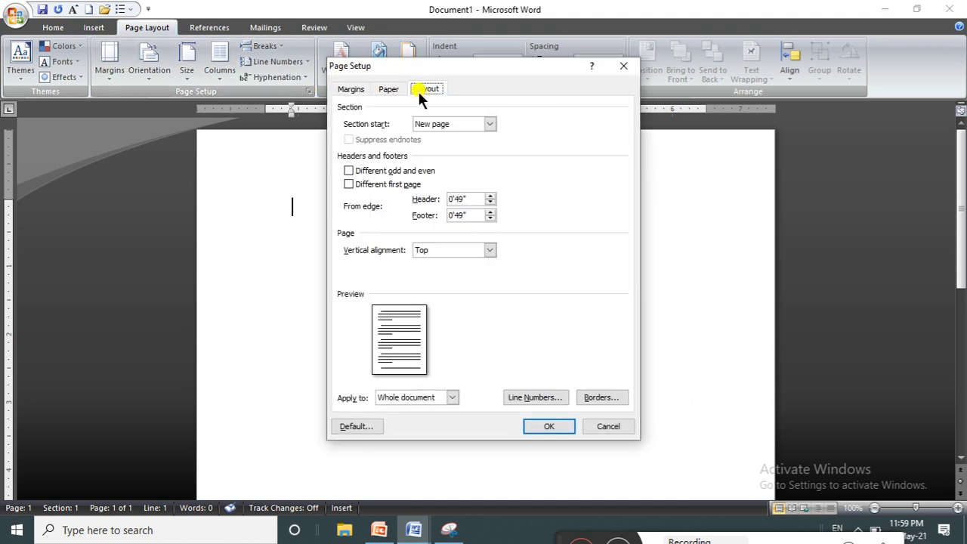
pyautogui.click(618, 67)
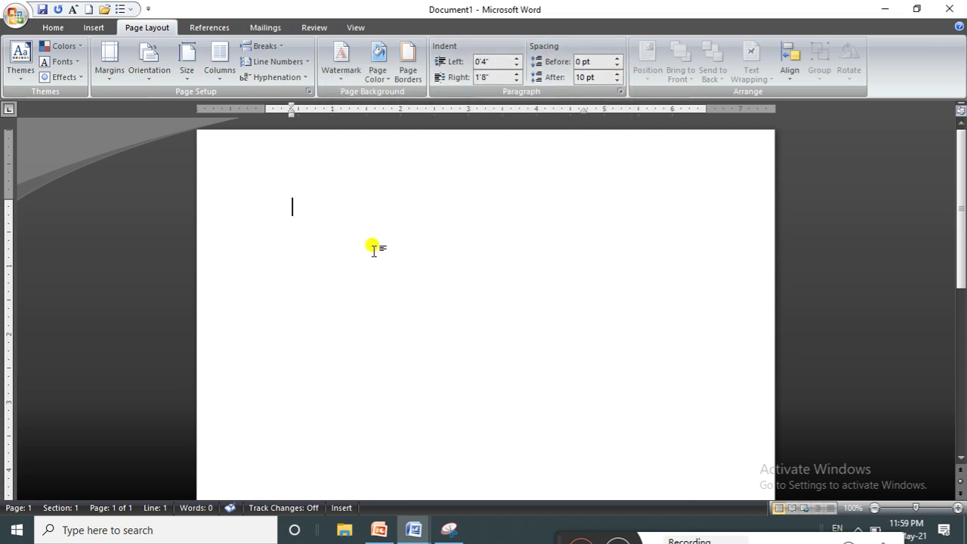
# - Fill the blank document with sample paragraphs using =rand()
pyautogui.write('=')
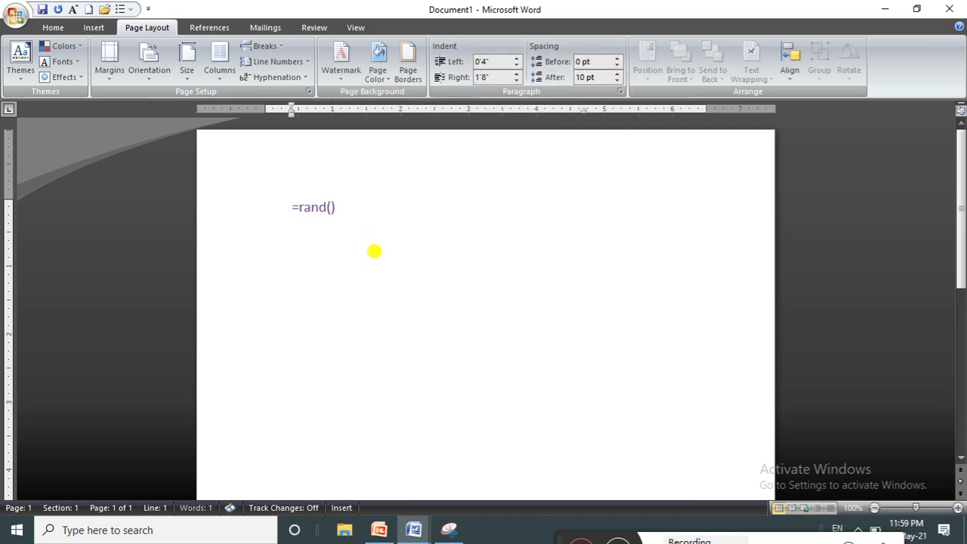
pyautogui.write('rand()')
pyautogui.press('Return')
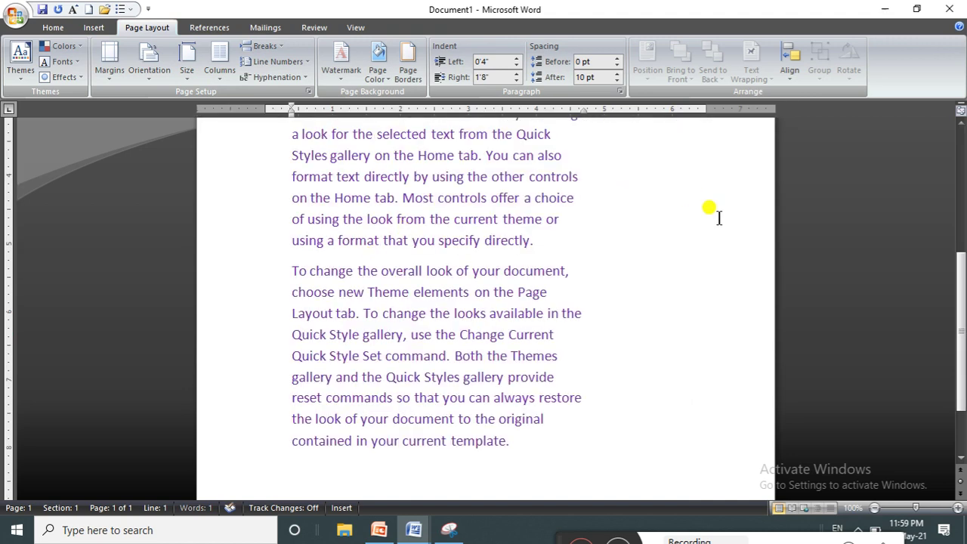
# - Indent only the first line of the first paragraph by about 0.23" using the ruler
pyautogui.scroll(5, 953, 226)
pyautogui.moveTo(953, 218); pyautogui.dragTo(953, 175)
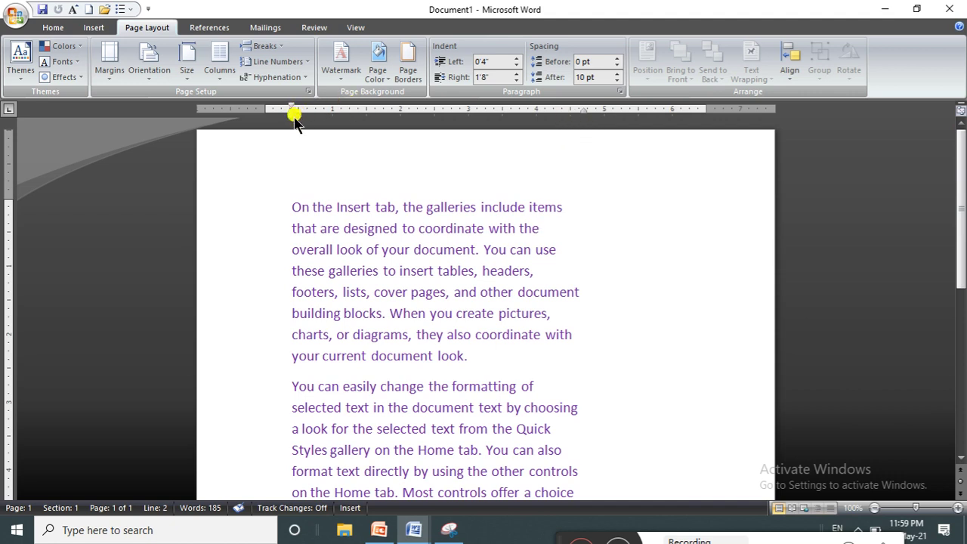
pyautogui.click(295, 207)
pyautogui.moveTo(291, 108); pyautogui.dragTo(307, 108)
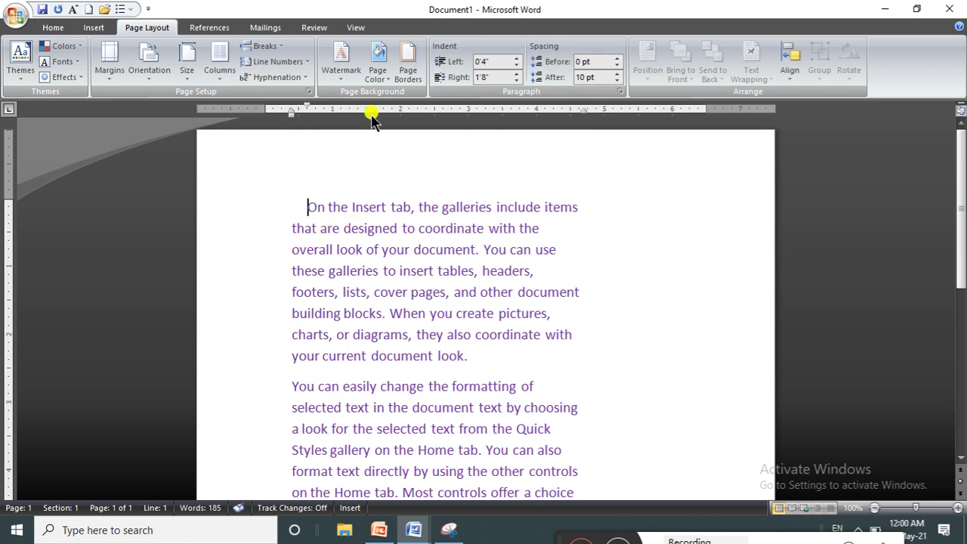
# - Set the first paragraph's alignment to Left in the Paragraph dialog and apply it
pyautogui.click(53, 27)
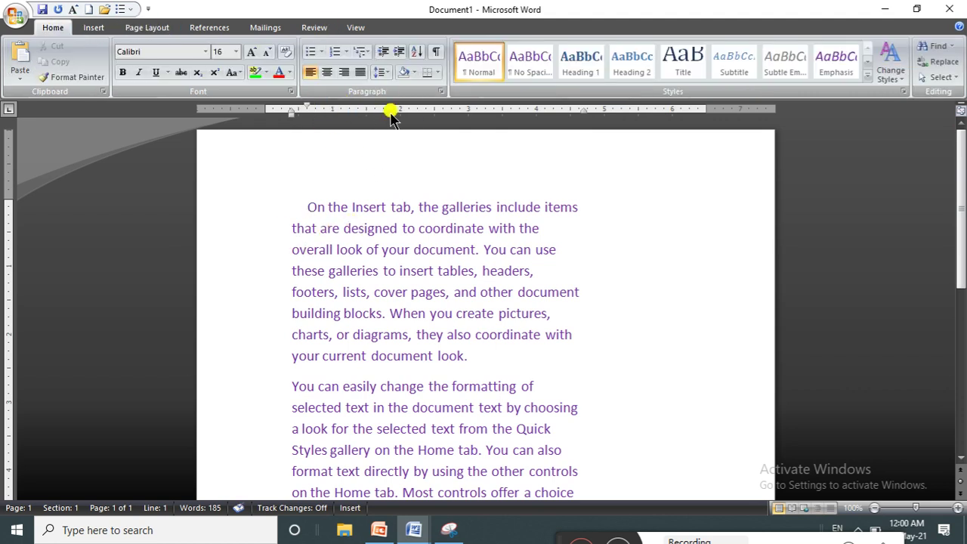
pyautogui.click(441, 91)
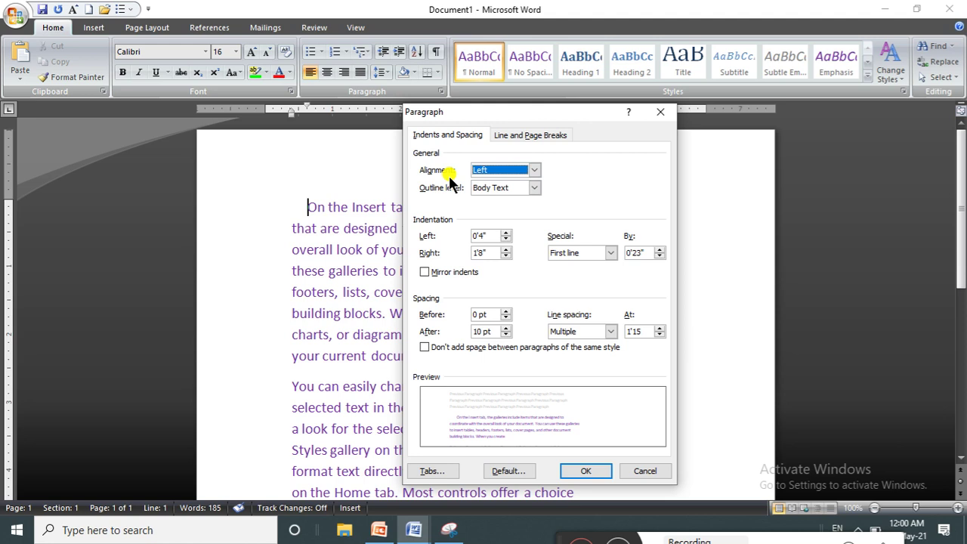
pyautogui.click(534, 171)
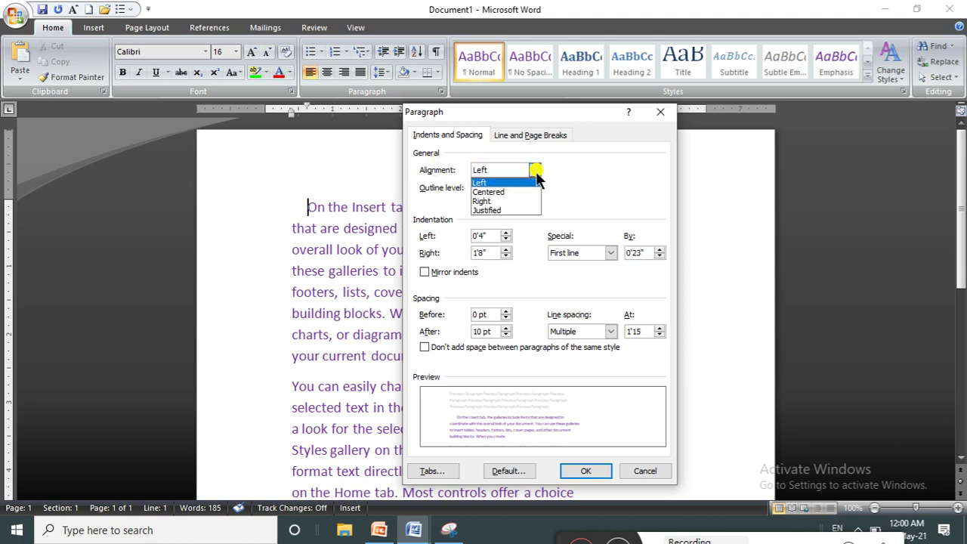
pyautogui.click(487, 183)
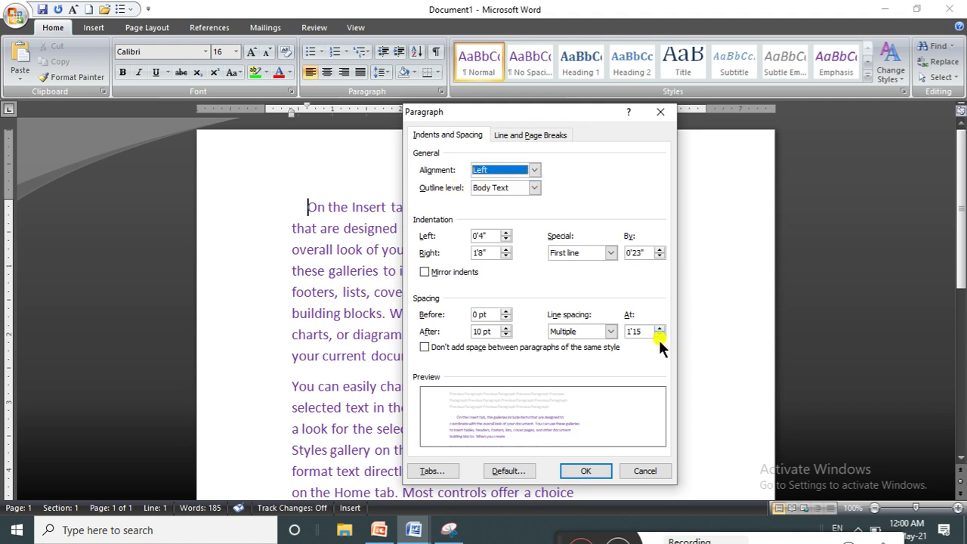
pyautogui.click(582, 466)
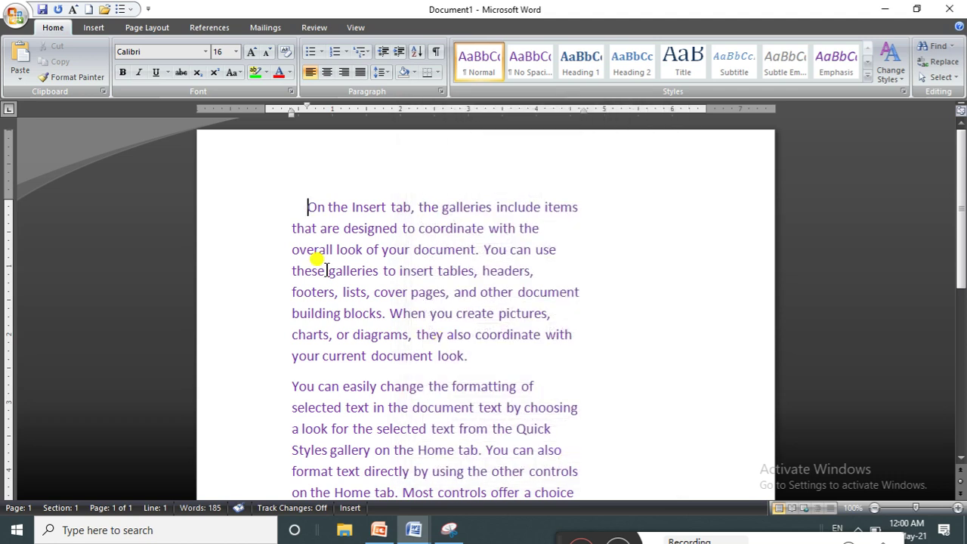
# - Set the first paragraph's alignment to Centered in the Paragraph dialog and insert repeated "ghj" filler letters at its start
pyautogui.click(380, 72)
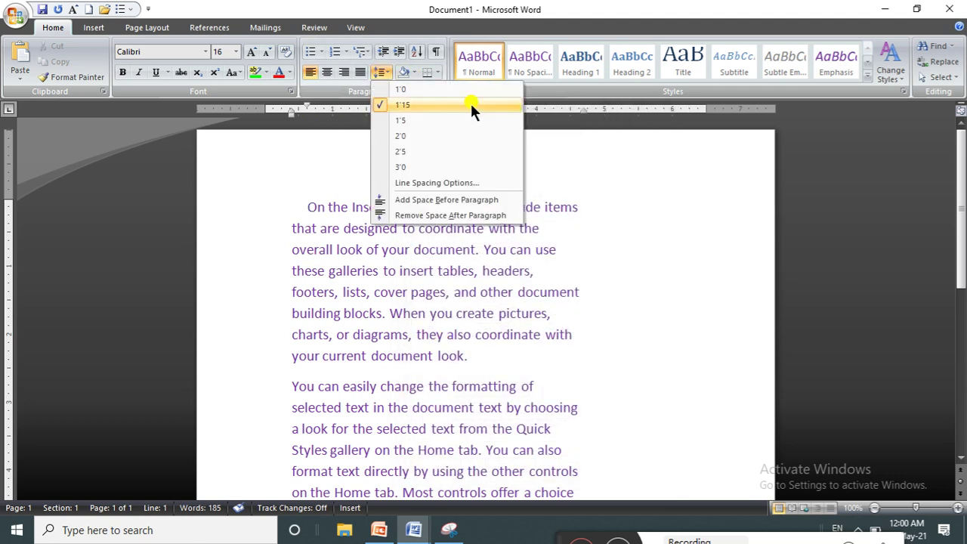
pyautogui.click(424, 183)
pyautogui.click(533, 170)
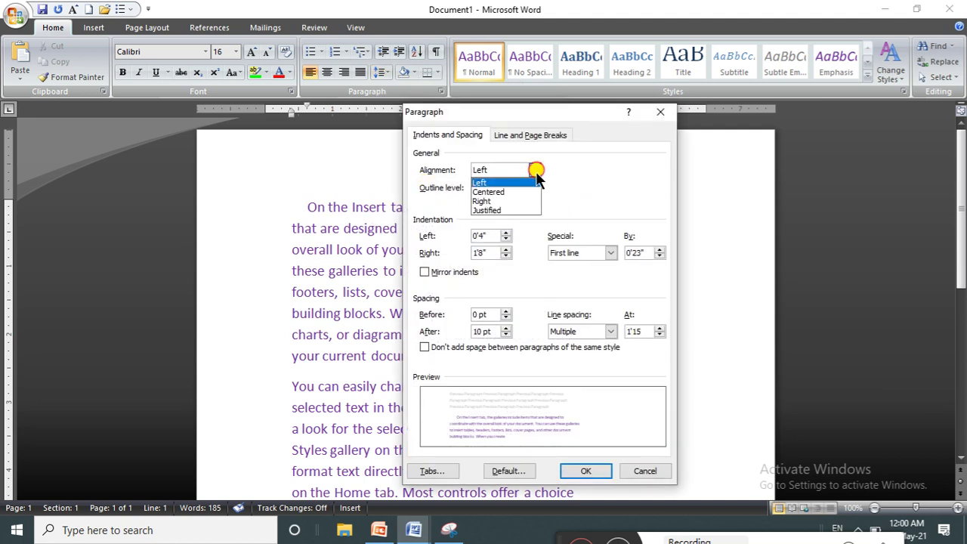
pyautogui.click(498, 193)
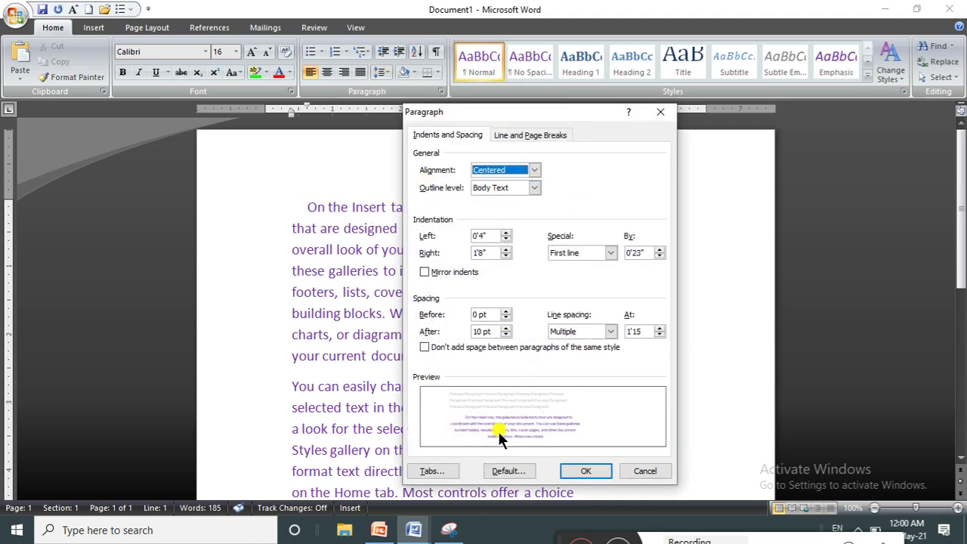
pyautogui.click(580, 469)
pyautogui.write('ghghjghjghjghjghjghjghj')
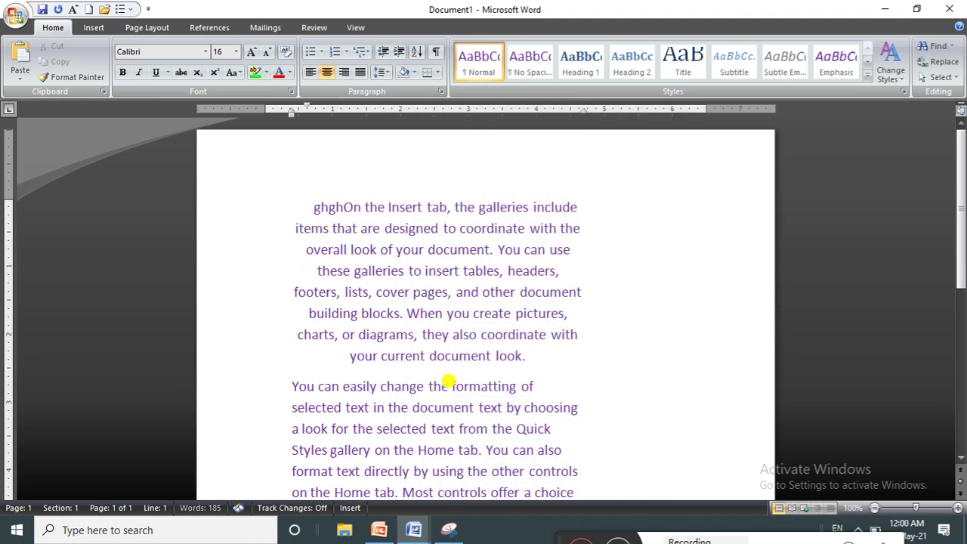
pyautogui.write('ghjg')
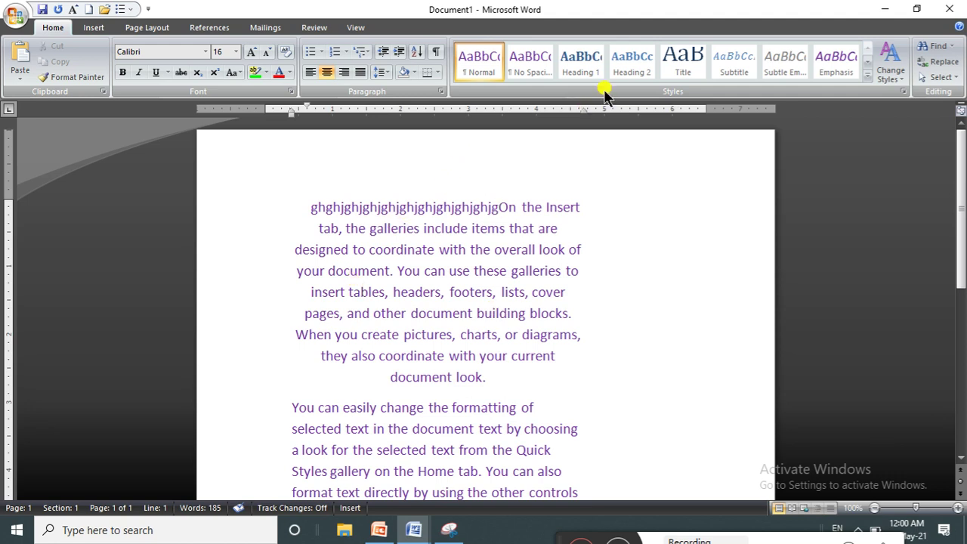
# - Set the first paragraph's alignment to Right in the Paragraph dialog and add more "ghj" filler letters before "On the Insert tab"
pyautogui.click(383, 71)
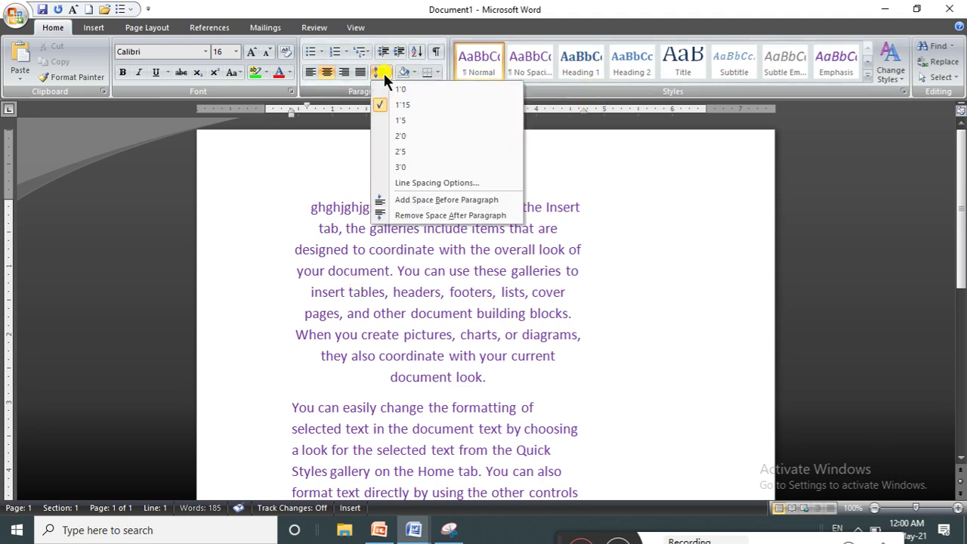
pyautogui.click(420, 182)
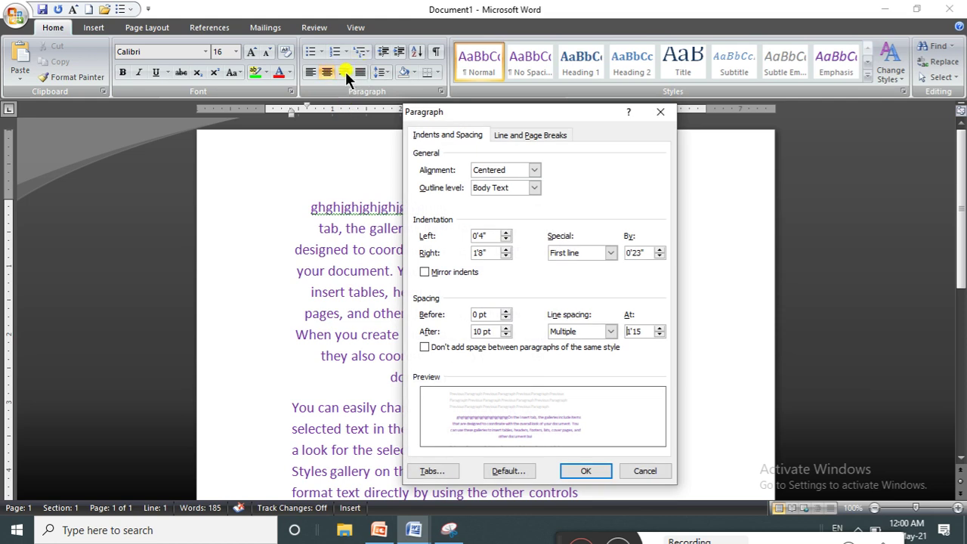
pyautogui.click(533, 170)
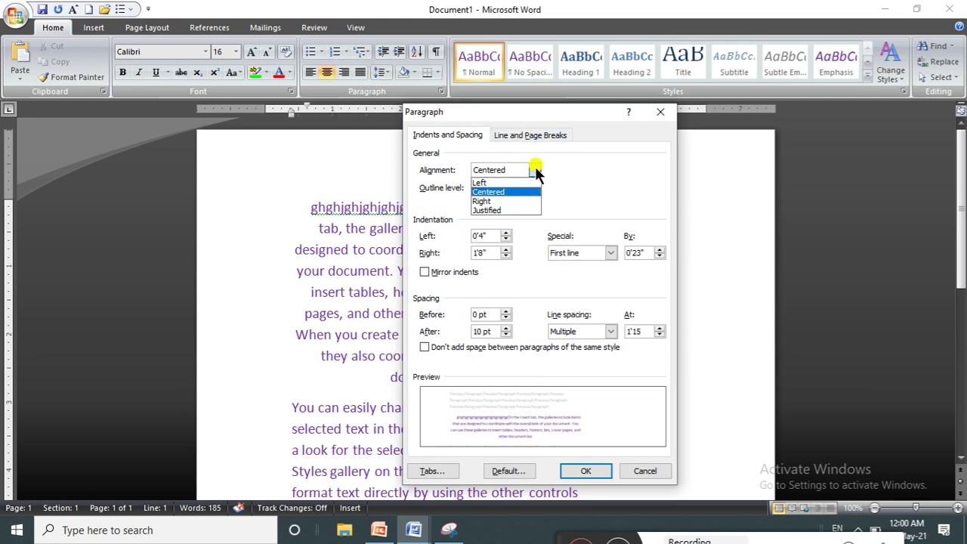
pyautogui.click(495, 201)
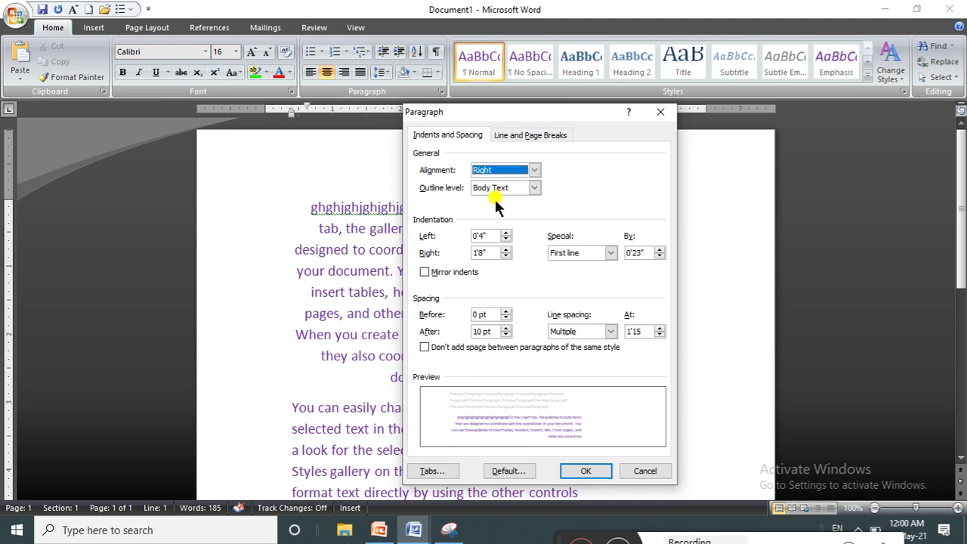
pyautogui.click(582, 470)
pyautogui.write('hjghjghjgjgjgjgjhjghjgjgjghjghjgjOn the Insert tab, the galleries')
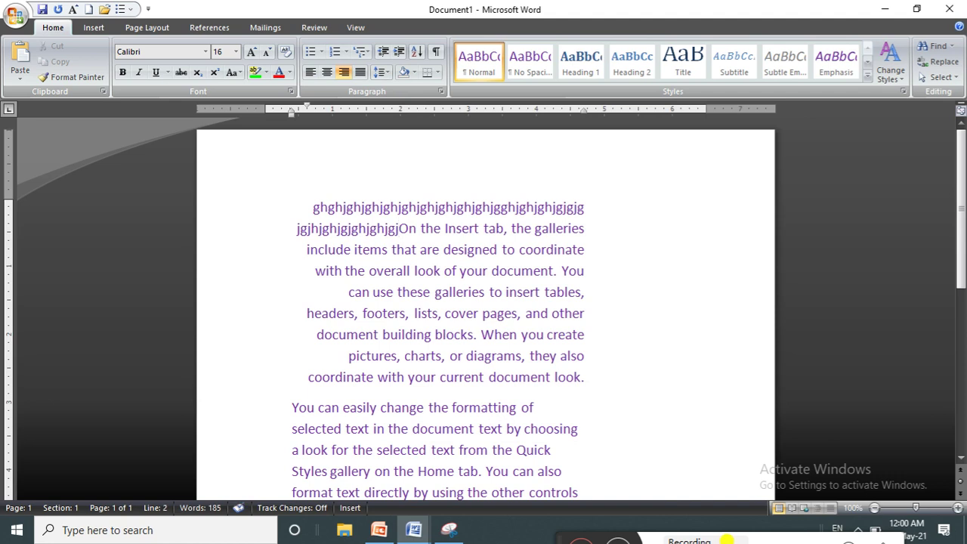
pyautogui.click(381, 70)
pyautogui.click(398, 183)
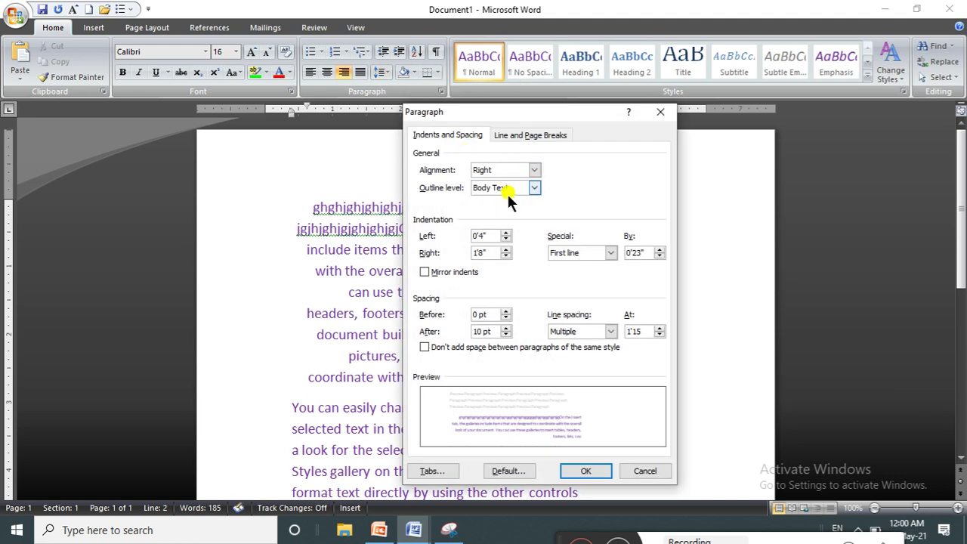
pyautogui.click(638, 472)
# - Undo the filler letters and the Right and Centered alignment changes in the first paragraph
pyautogui.hotkey('ctrl', 'e')
pyautogui.press('BackSpace')
pyautogui.press('BackSpace')
pyautogui.press('BackSpace')
pyautogui.press('BackSpace')
pyautogui.press('BackSpace')
pyautogui.press('BackSpace')
pyautogui.press('BackSpace')
pyautogui.press('BackSpace')
pyautogui.press('BackSpace')
pyautogui.press('BackSpace')
pyautogui.press('BackSpace')
pyautogui.press('BackSpace')
pyautogui.press('BackSpace')
pyautogui.press('BackSpace')
pyautogui.press('BackSpace')
pyautogui.press('BackSpace')
pyautogui.press('BackSpace')
pyautogui.press('BackSpace')
pyautogui.press('BackSpace')
pyautogui.press('BackSpace')
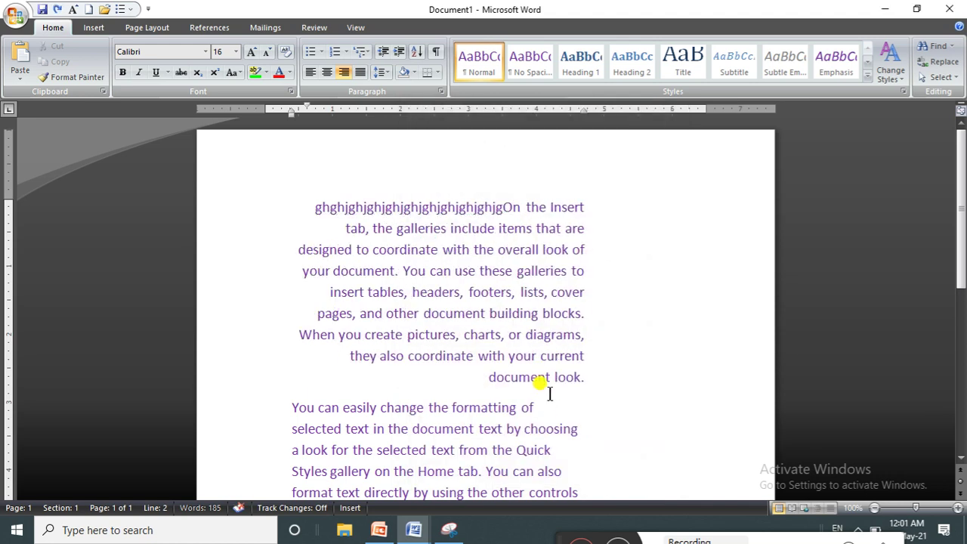
pyautogui.hotkey('ctrl', 'l')
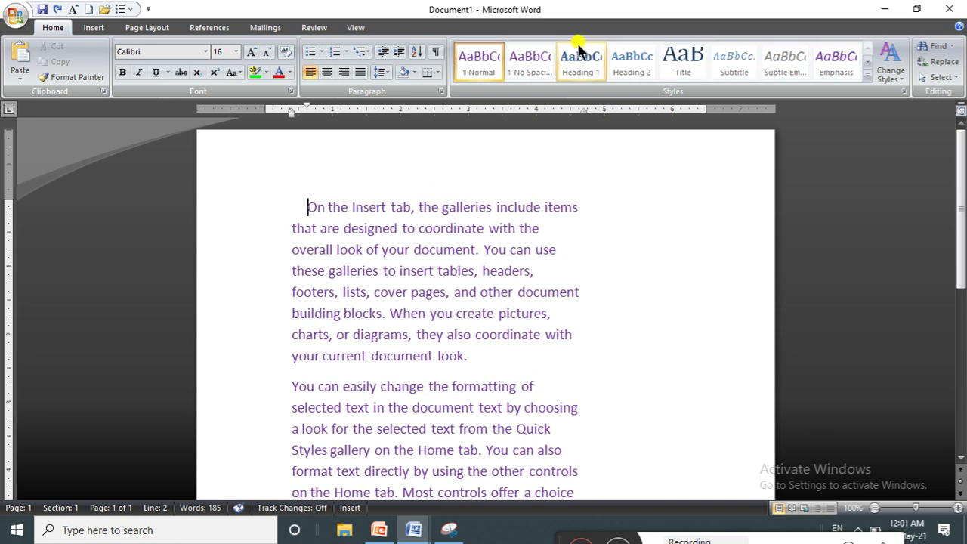
# - Reduce the first paragraph's right indentation to 0" in the Paragraph dialog and apply it
pyautogui.click(381, 72)
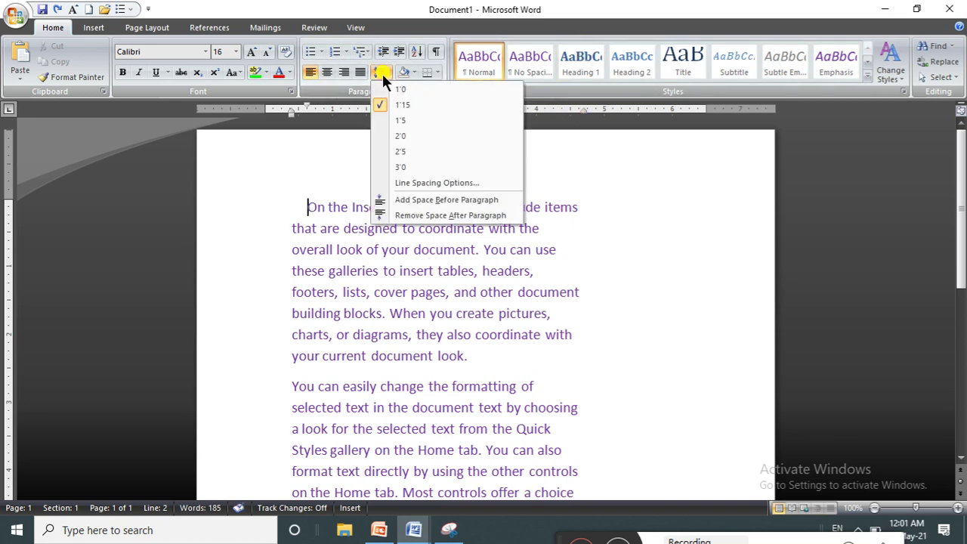
pyautogui.click(406, 184)
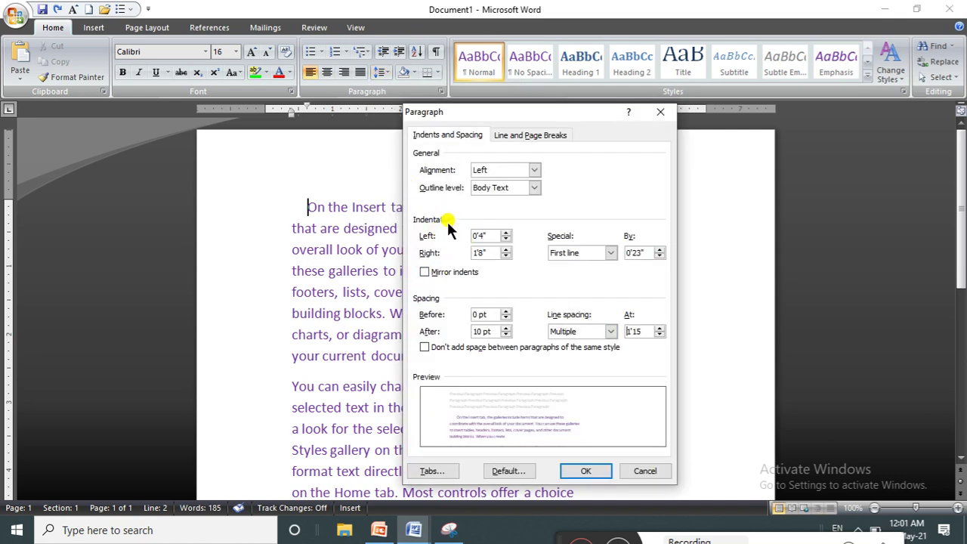
pyautogui.click(505, 255)
pyautogui.click(505, 255)
pyautogui.click(506, 255)
pyautogui.click(506, 256)
pyautogui.click(505, 256)
pyautogui.click(505, 255)
pyautogui.click(505, 255)
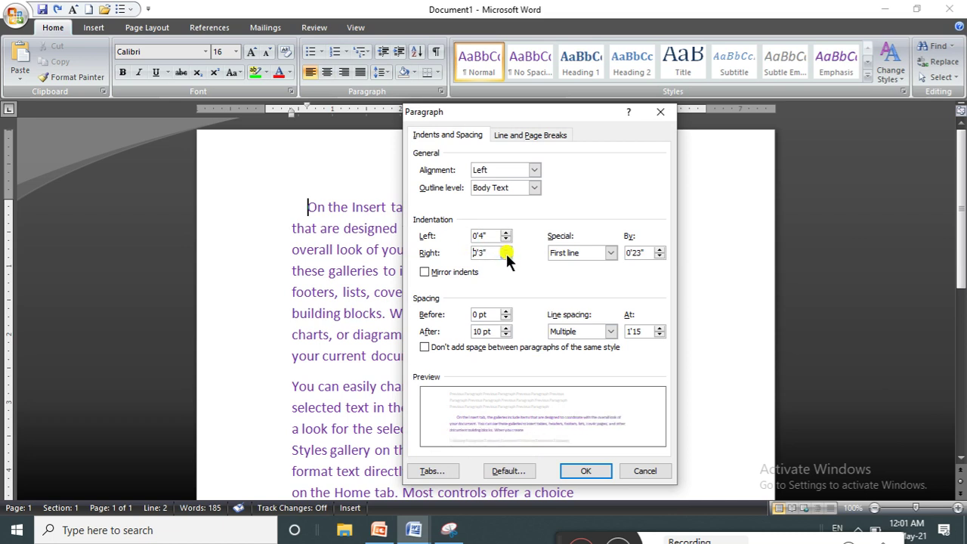
pyautogui.click(505, 249)
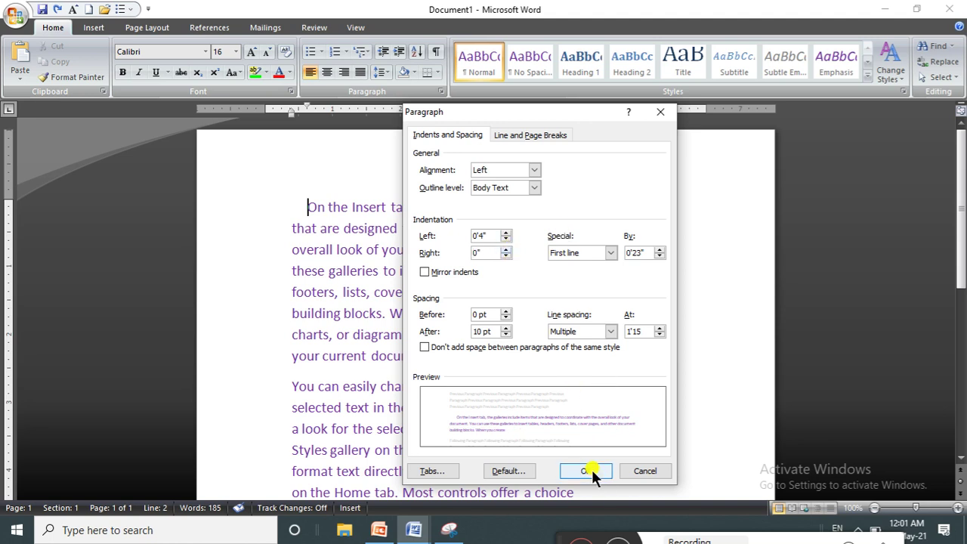
pyautogui.click(592, 471)
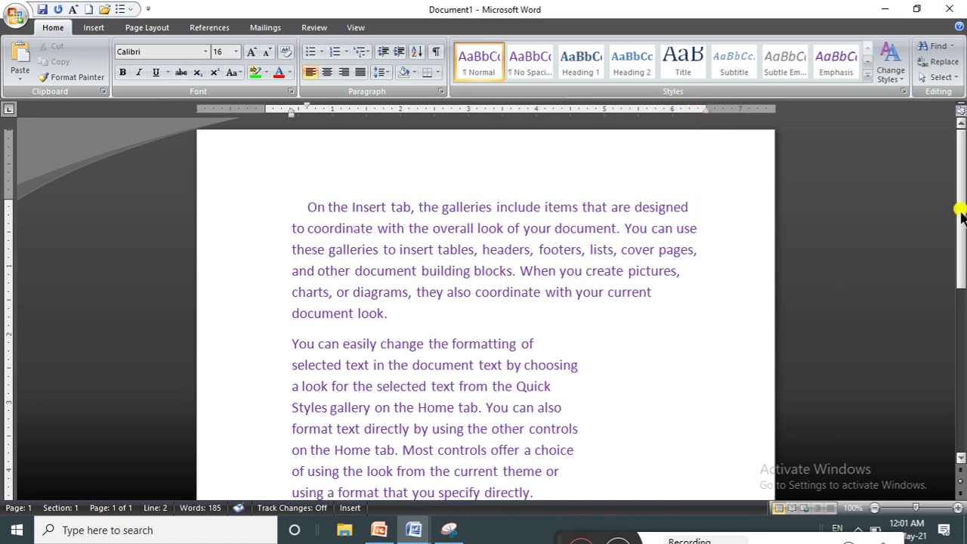
# - Set the outline level of the second paragraph, starting "You can easily change", to Level 5 in the Paragraph dialog and apply it
pyautogui.scroll(-2, 960, 205)
pyautogui.moveTo(294, 240); pyautogui.dragTo(572, 400)
pyautogui.click(576, 408)
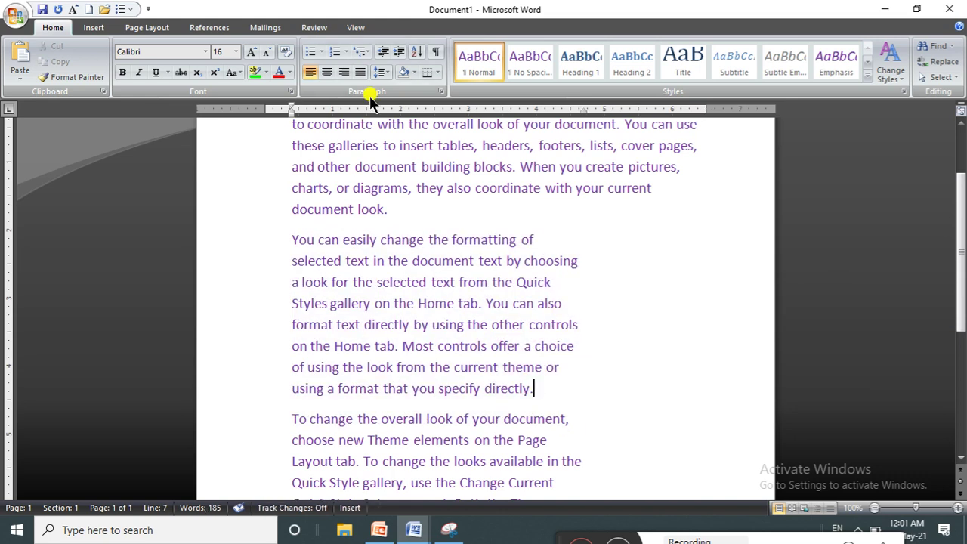
pyautogui.click(382, 71)
pyautogui.click(418, 182)
pyautogui.click(532, 187)
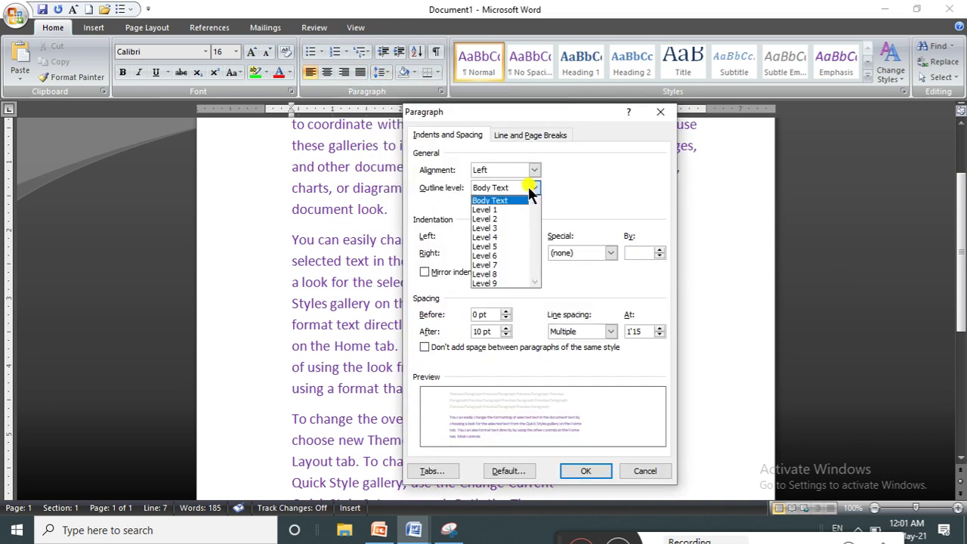
pyautogui.click(481, 210)
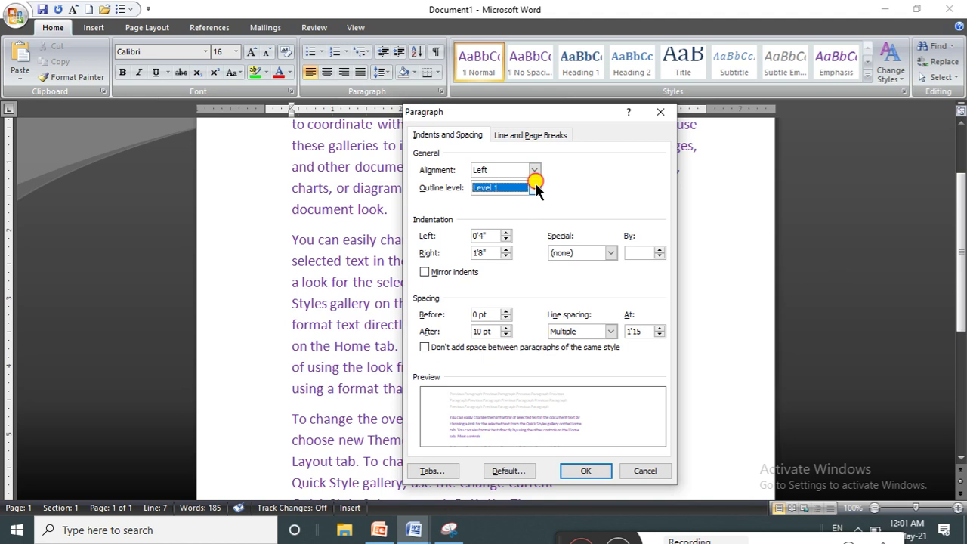
pyautogui.click(535, 187)
pyautogui.click(494, 238)
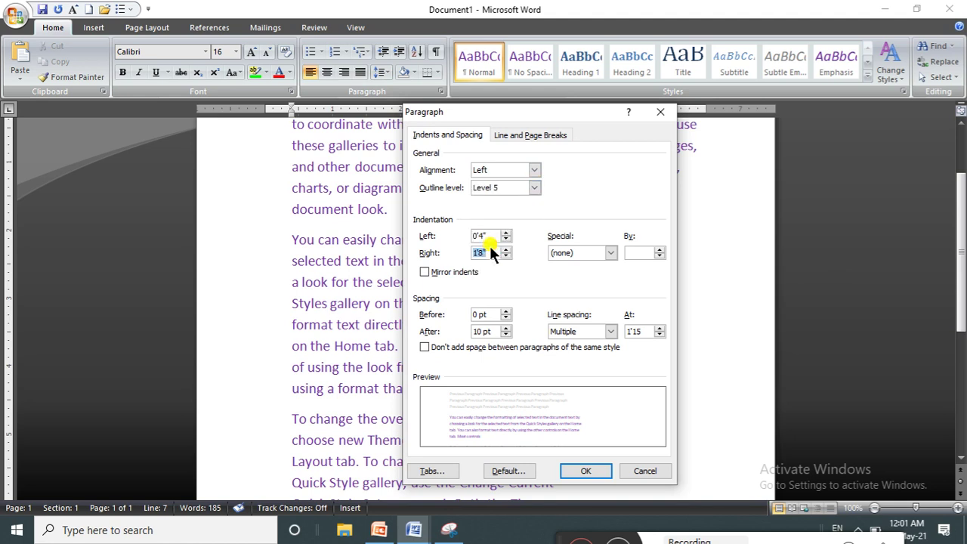
pyautogui.click(588, 470)
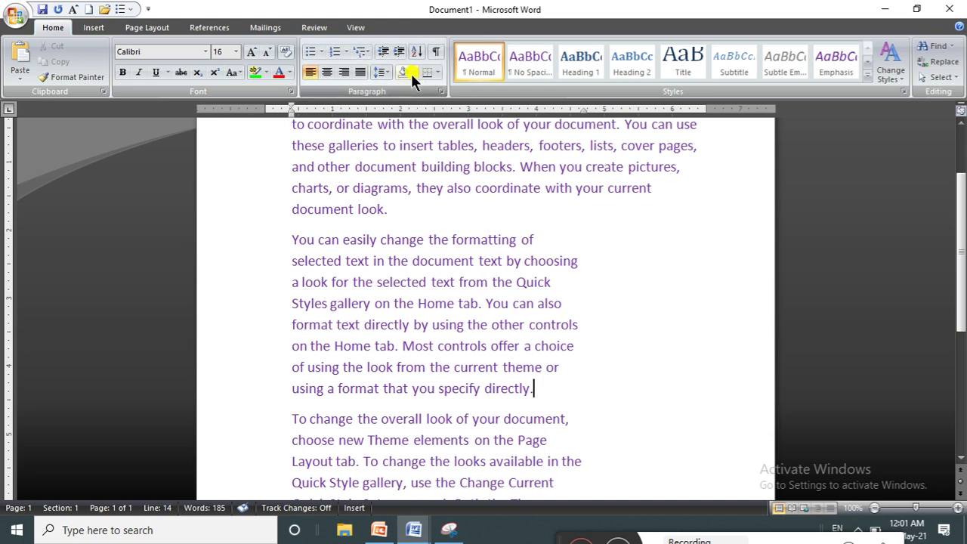
# - Select the text of the second paragraph and switch the document to Outline view
pyautogui.click(384, 71)
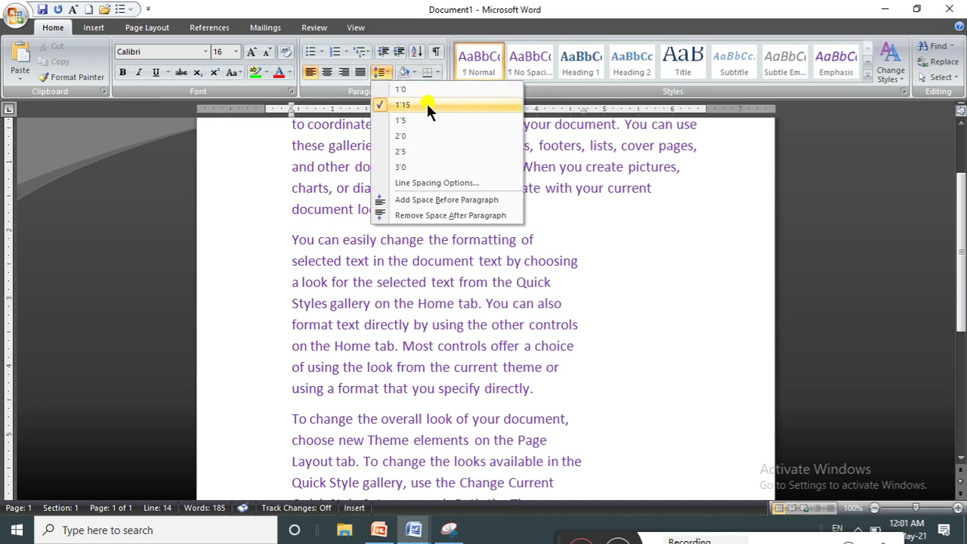
pyautogui.click(424, 186)
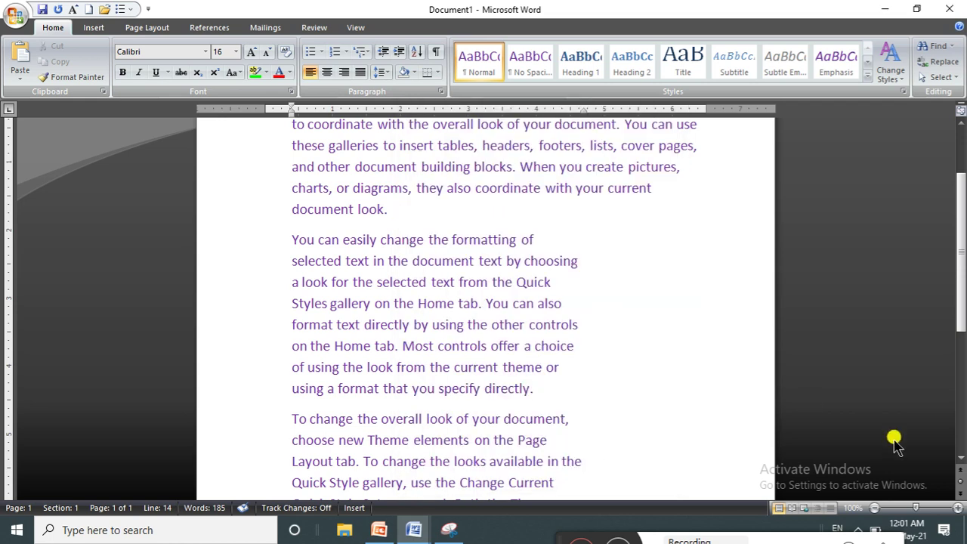
pyautogui.click(291, 239)
pyautogui.moveTo(291, 240); pyautogui.dragTo(502, 381)
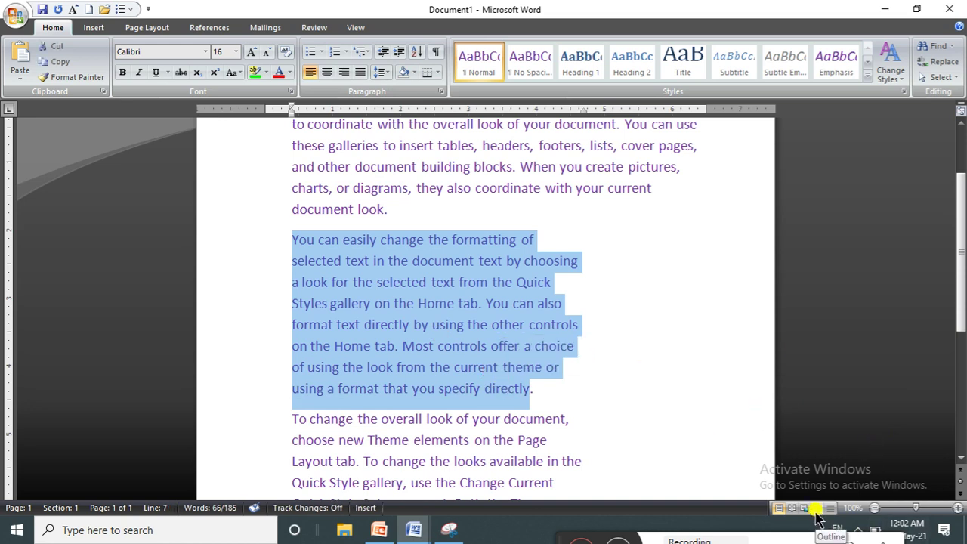
pyautogui.click(354, 27)
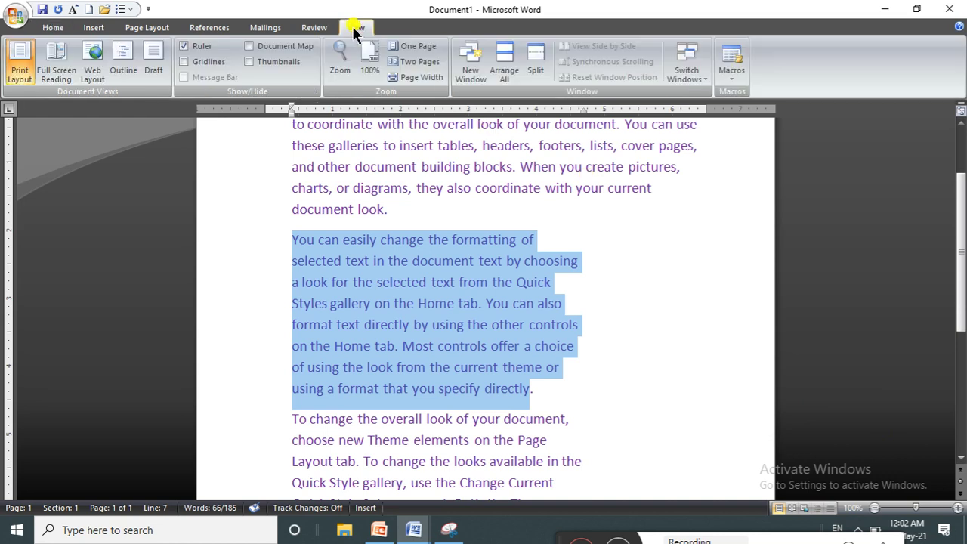
pyautogui.click(121, 62)
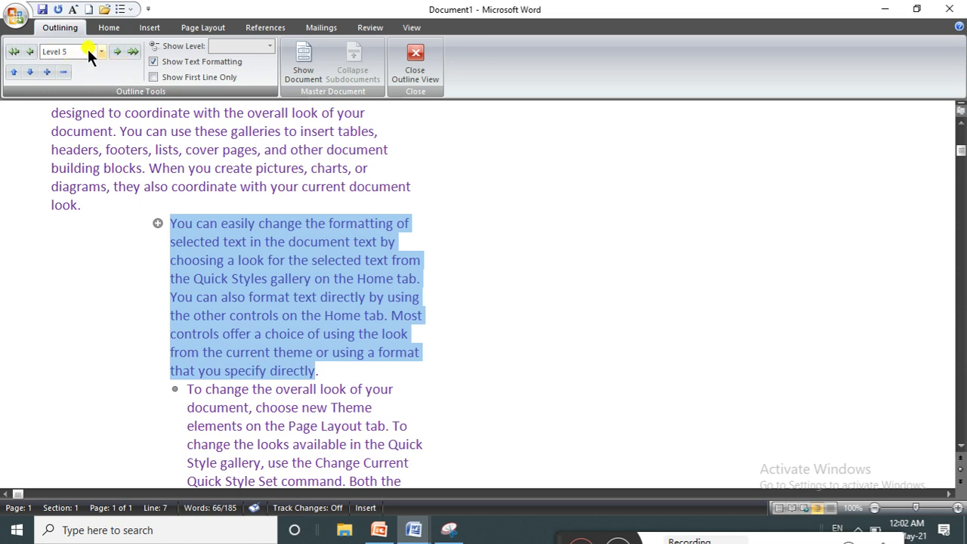
# - Try outline levels Level 7, Level 2 and Body Text on the selected second paragraph
pyautogui.click(100, 50)
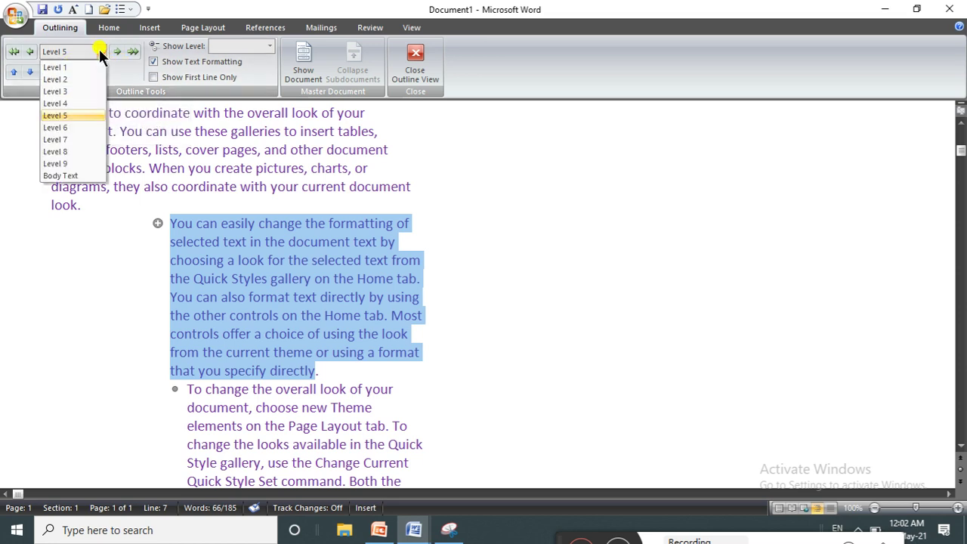
pyautogui.click(63, 140)
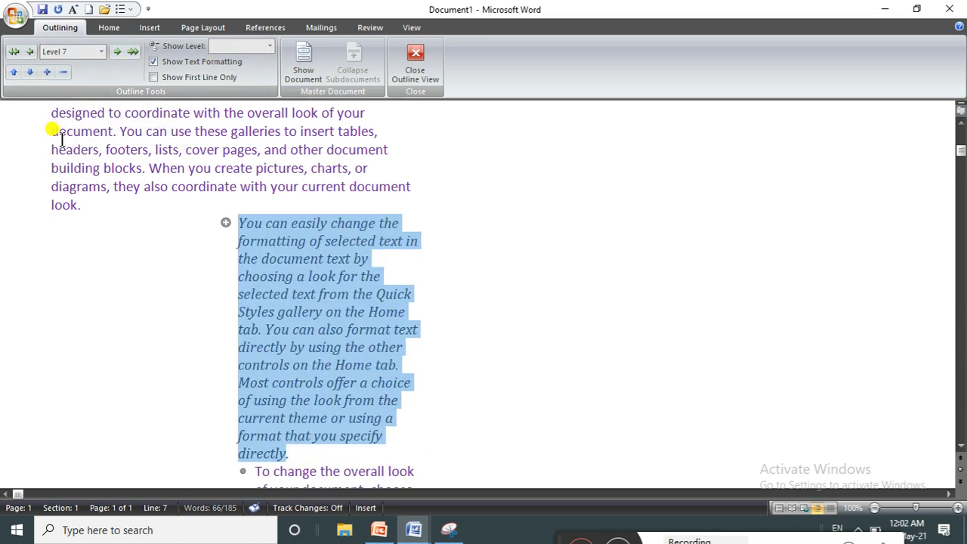
pyautogui.click(98, 51)
pyautogui.click(61, 79)
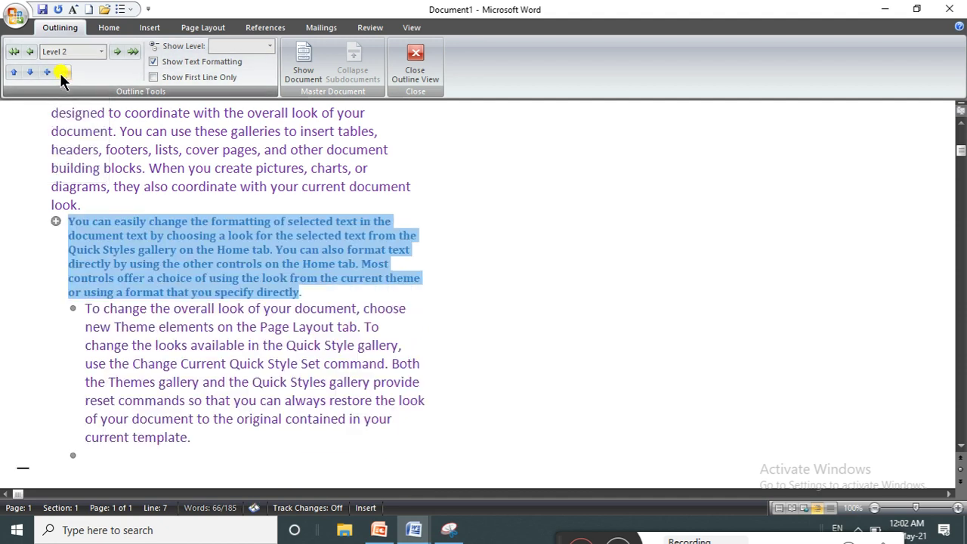
pyautogui.click(101, 51)
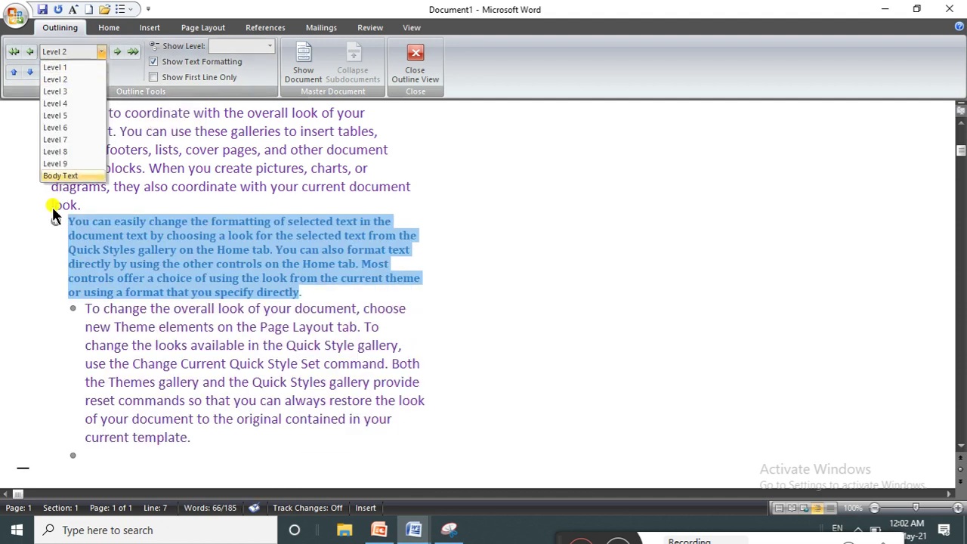
pyautogui.click(70, 174)
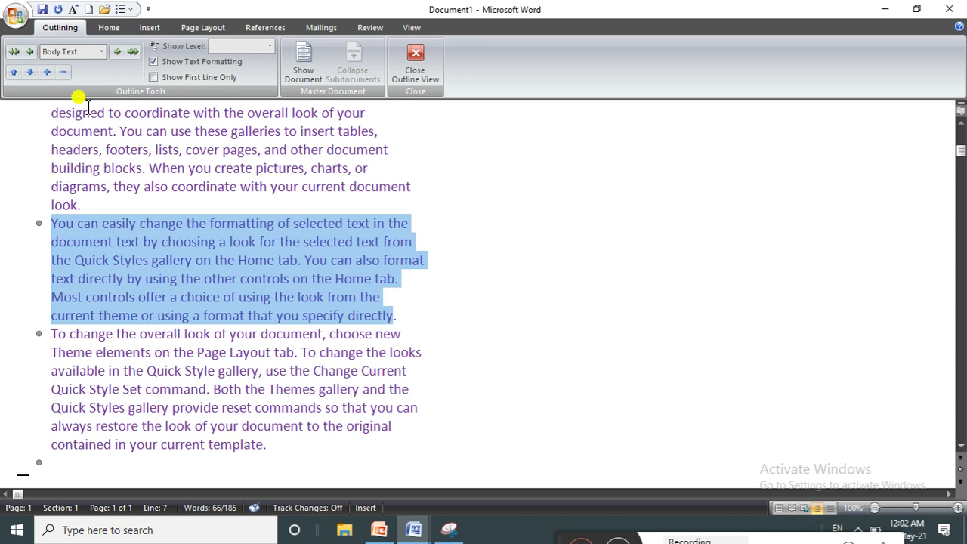
# - Set the second paragraph's outline level to Level 3 and close Outline view
pyautogui.click(101, 52)
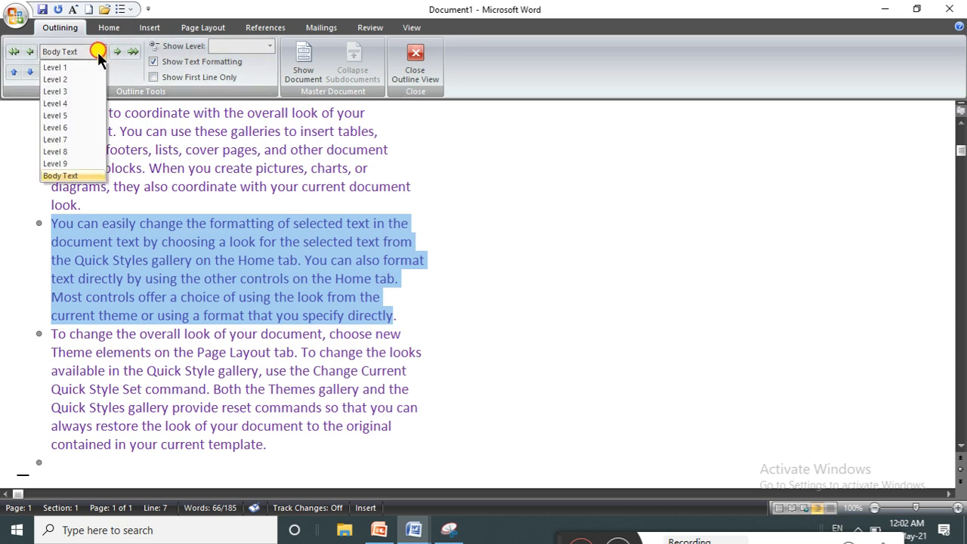
pyautogui.click(69, 91)
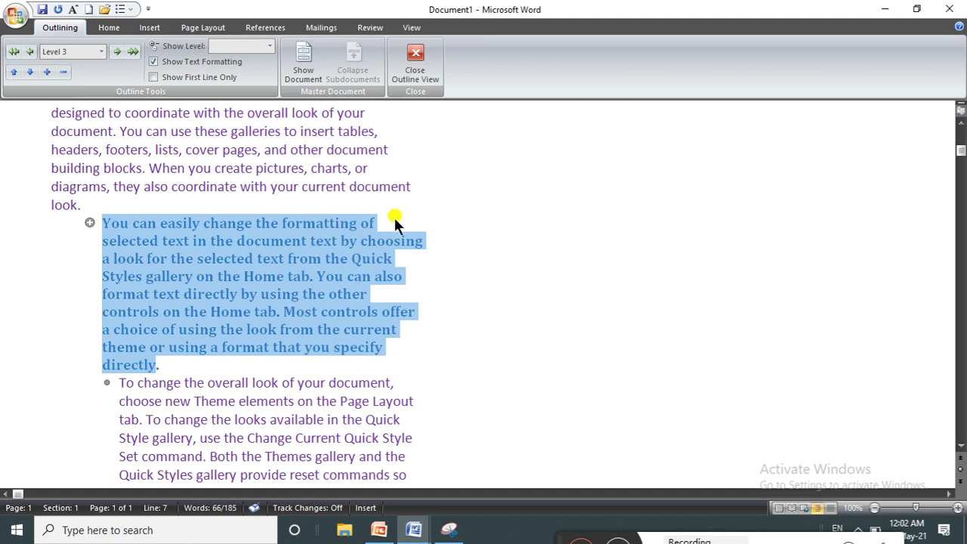
pyautogui.click(456, 279)
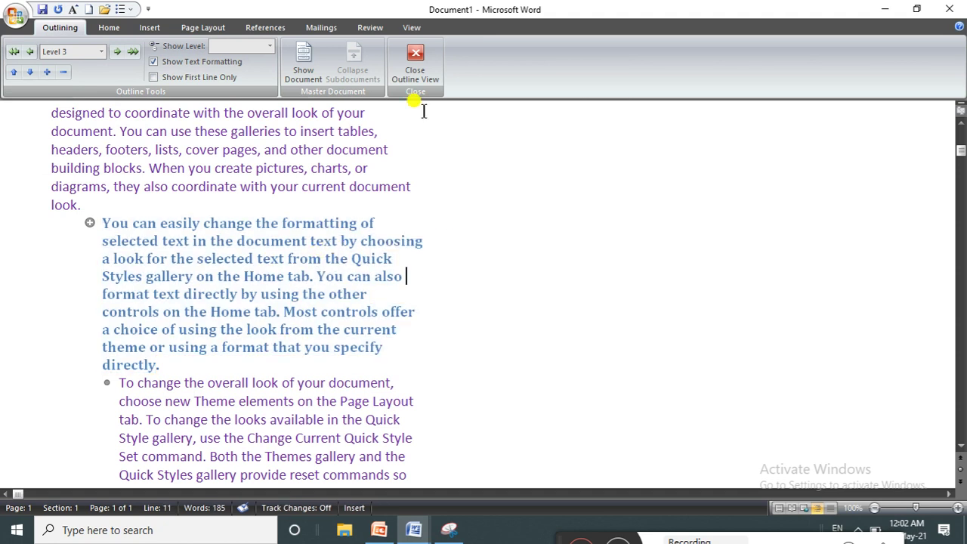
pyautogui.click(415, 63)
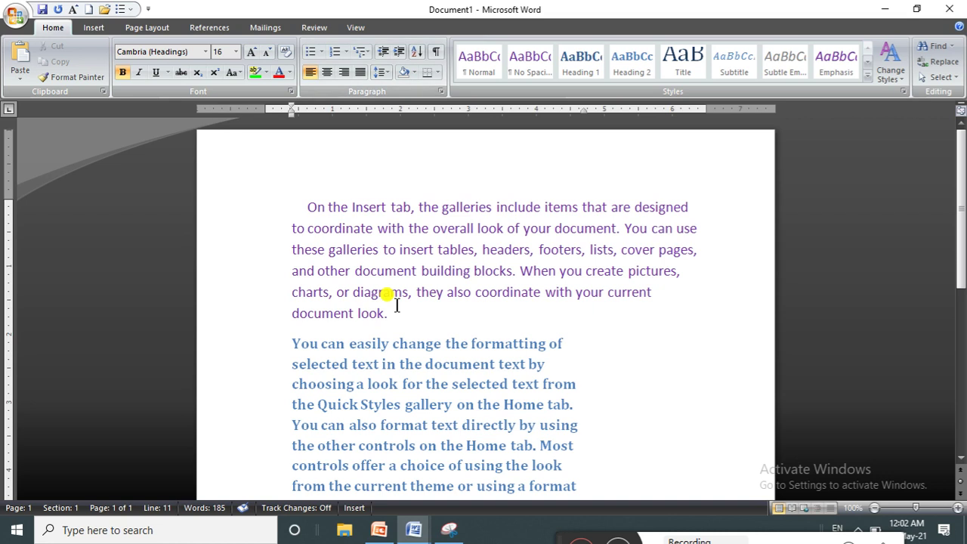
# - Set the second paragraph's left indentation to -1'2" in the Paragraph dialog and apply it
pyautogui.moveTo(962, 219); pyautogui.dragTo(962, 283)
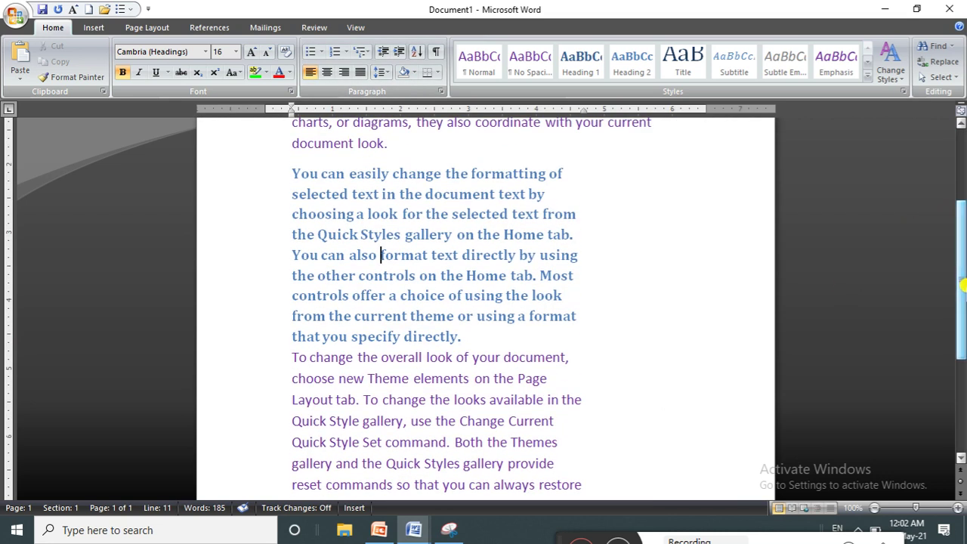
pyautogui.click(384, 70)
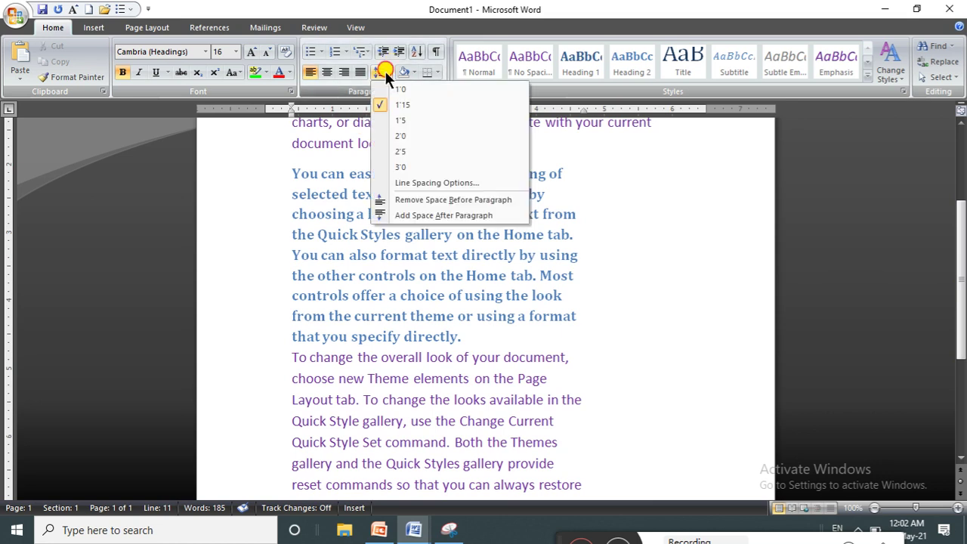
pyautogui.click(420, 181)
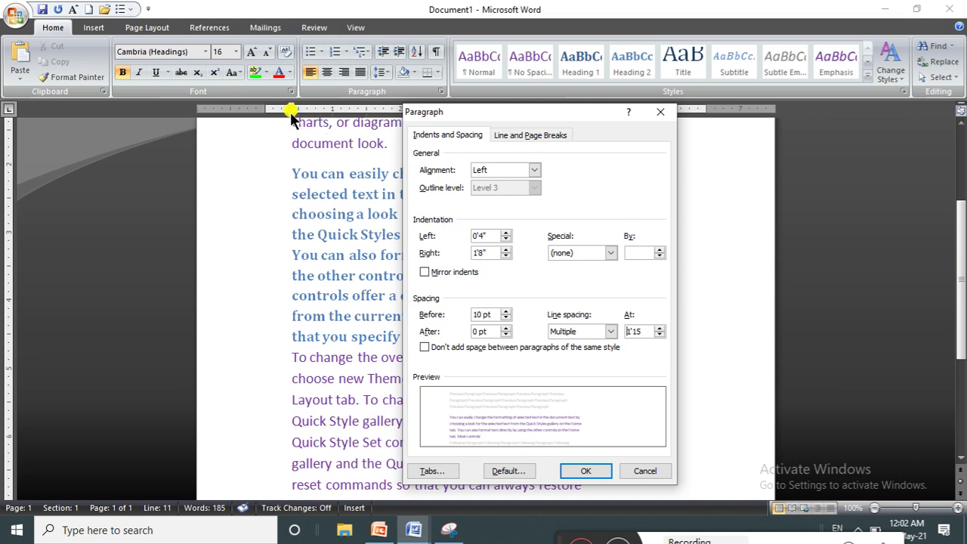
pyautogui.click(505, 239)
pyautogui.click(505, 239)
pyautogui.click(505, 239)
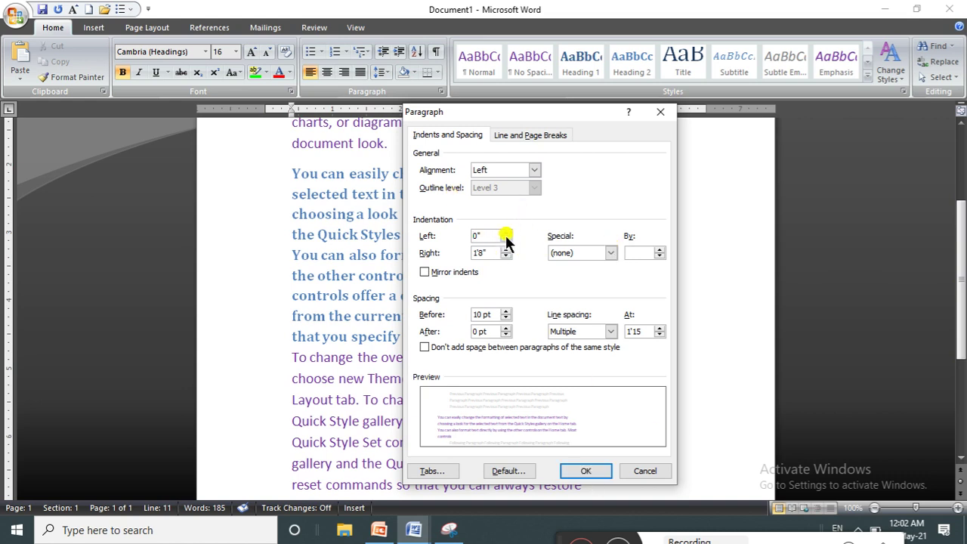
pyautogui.click(506, 239)
pyautogui.click(505, 240)
pyautogui.click(505, 239)
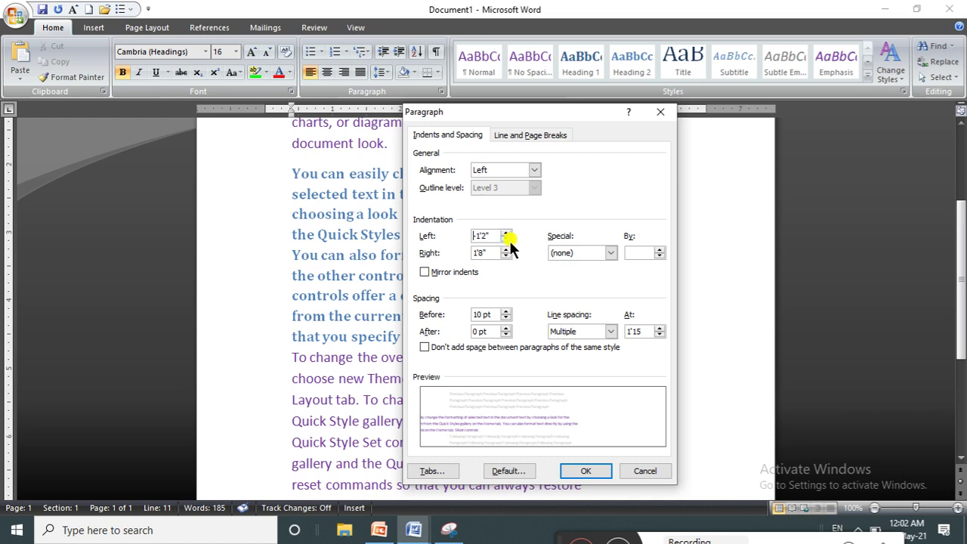
pyautogui.click(593, 469)
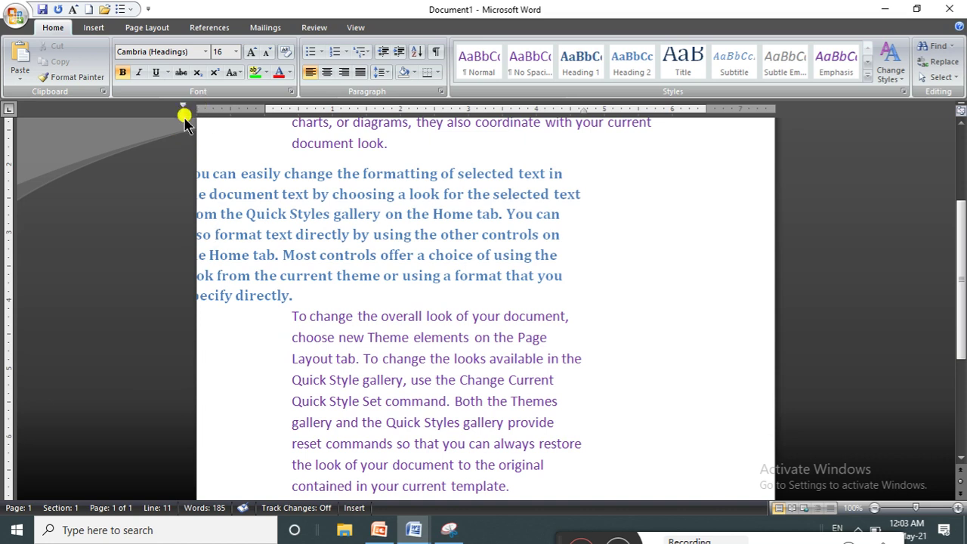
pyautogui.click(185, 121)
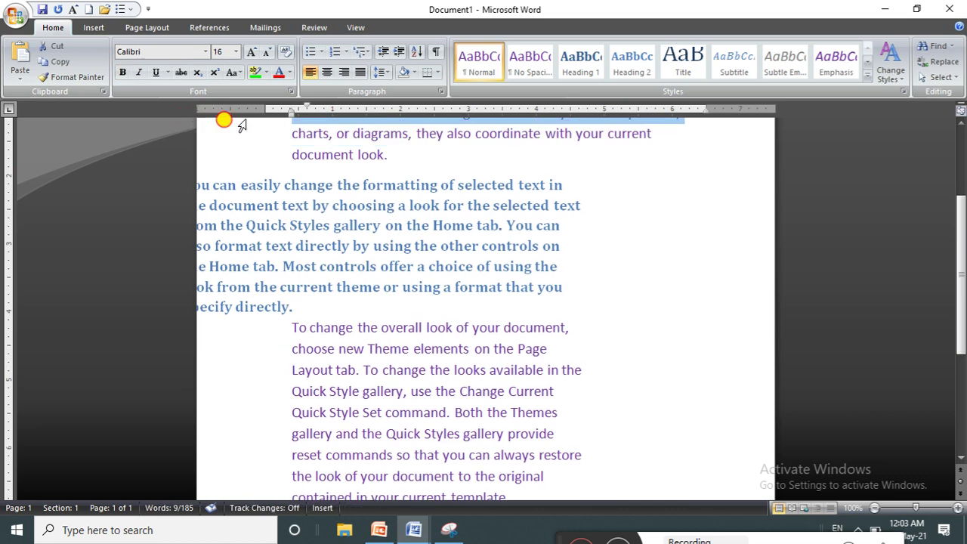
# - Set the second paragraph's left indentation to 0" in the Paragraph dialog and apply it
pyautogui.click(269, 195)
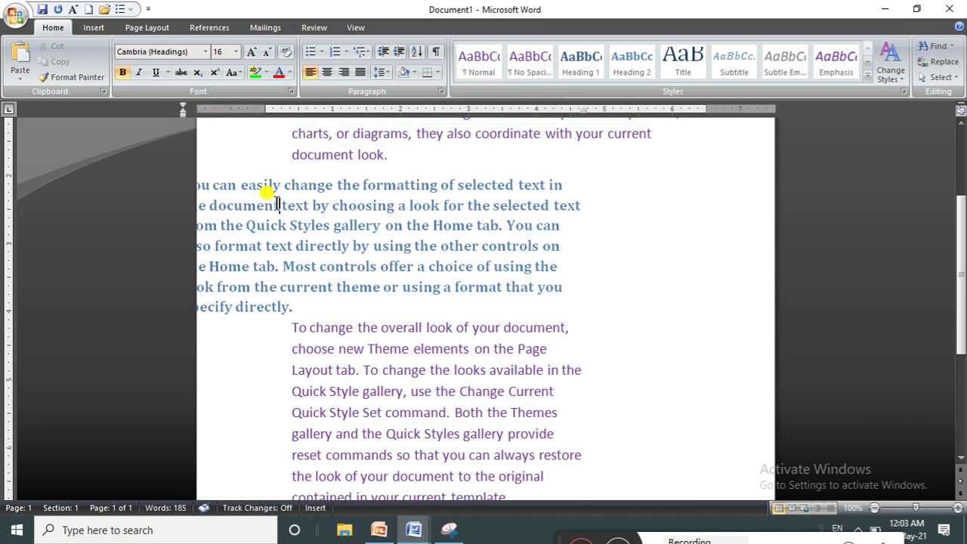
pyautogui.click(379, 71)
pyautogui.click(409, 186)
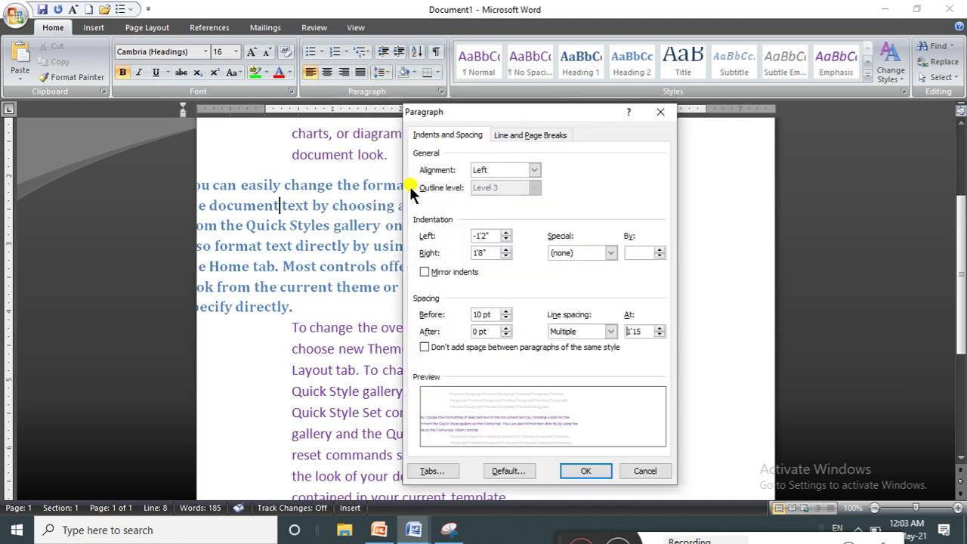
pyautogui.click(506, 239)
pyautogui.click(506, 239)
pyautogui.click(506, 239)
pyautogui.click(506, 239)
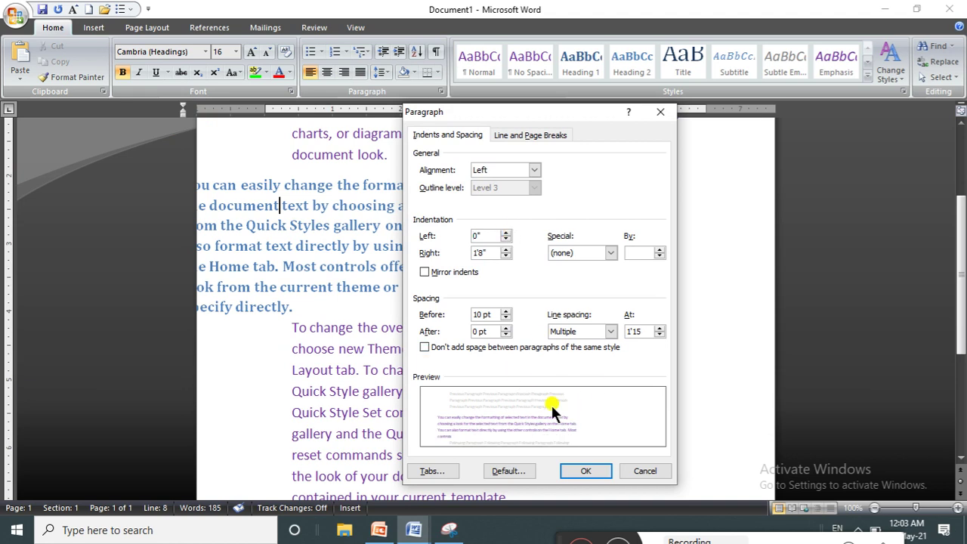
pyautogui.click(585, 471)
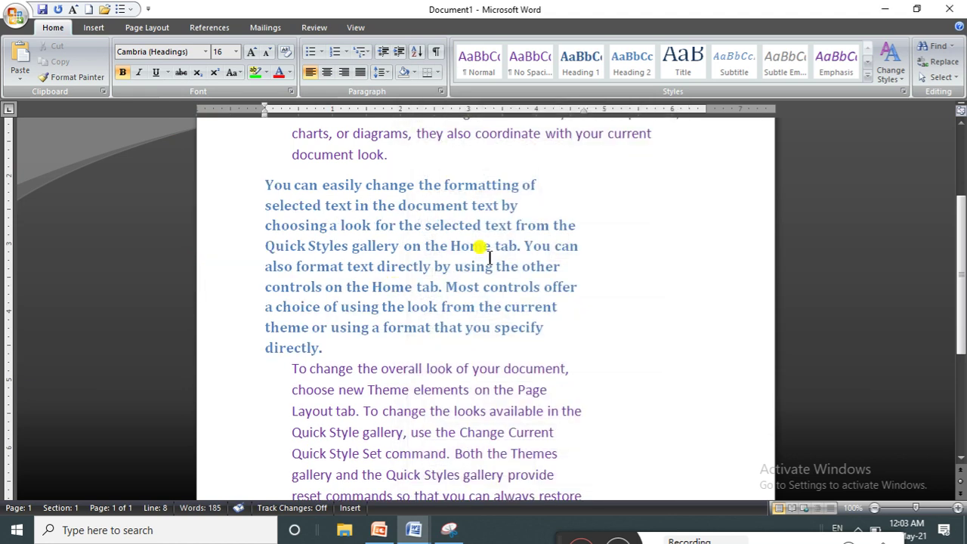
# - Turn on mirror indents for the second paragraph, set its outside indentation to 5'3", and apply it
pyautogui.click(383, 71)
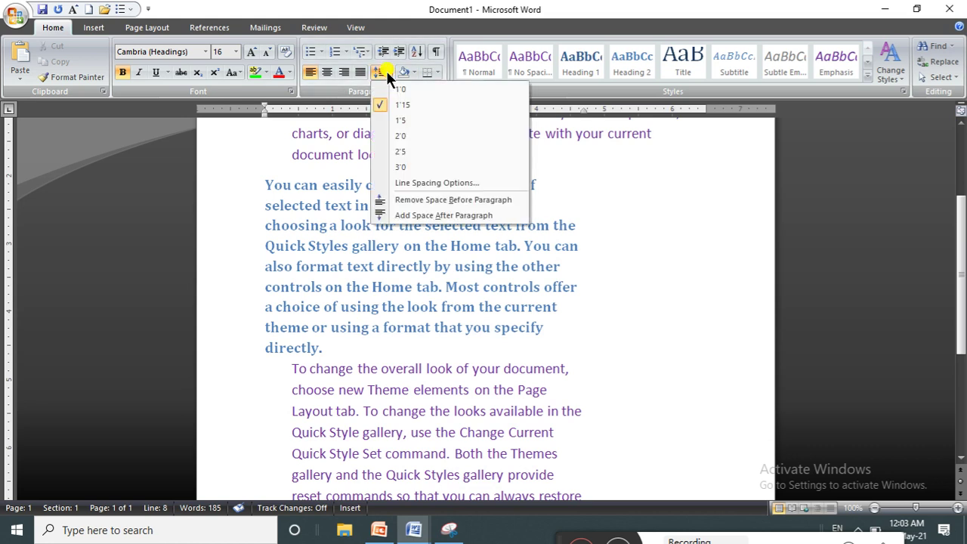
pyautogui.click(415, 182)
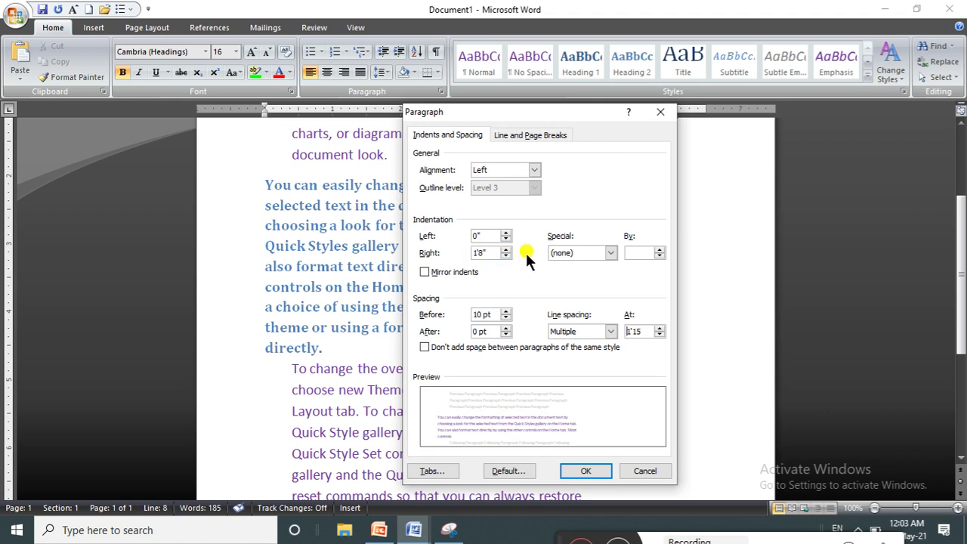
pyautogui.click(506, 256)
pyautogui.click(425, 272)
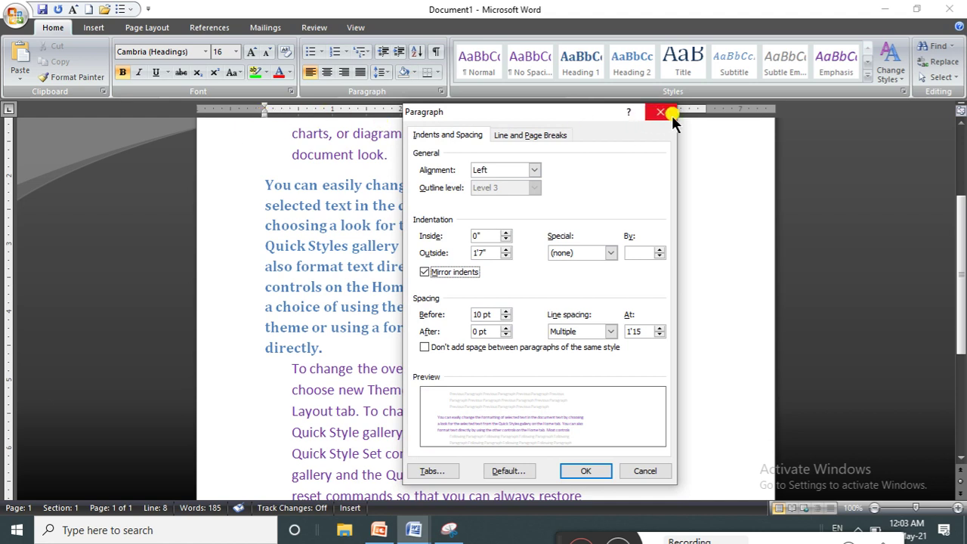
pyautogui.click(504, 249)
pyautogui.click(505, 250)
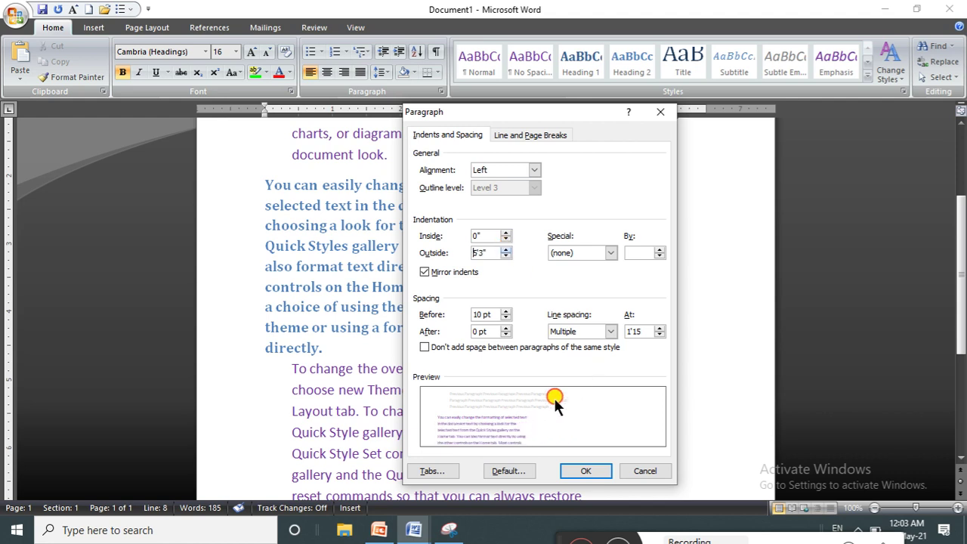
pyautogui.click(591, 468)
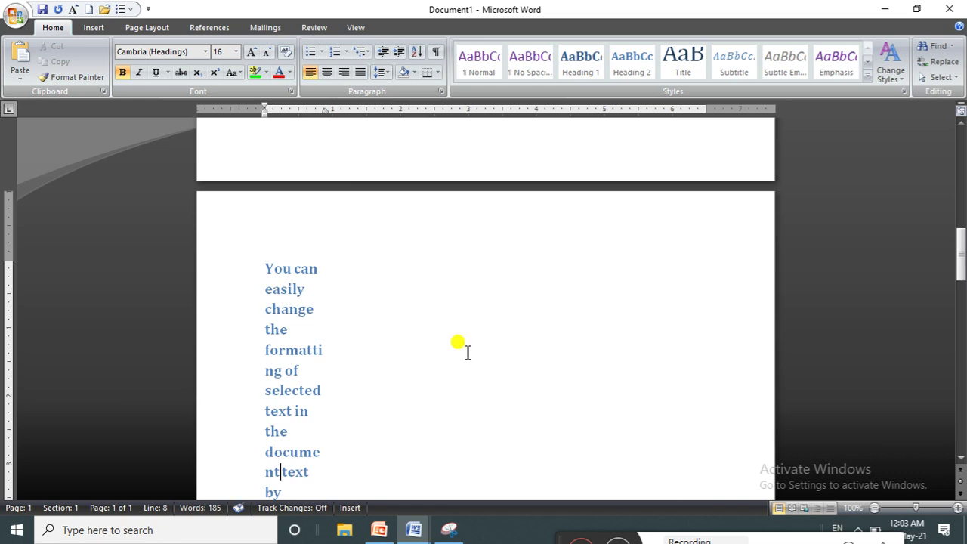
# - Reduce the second paragraph's outside indentation to 0" in the Paragraph dialog
pyautogui.moveTo(962, 261)
pyautogui.mouseDown()
pyautogui.moveTo(962, 130)
pyautogui.moveTo(962, 247)
pyautogui.mouseUp()
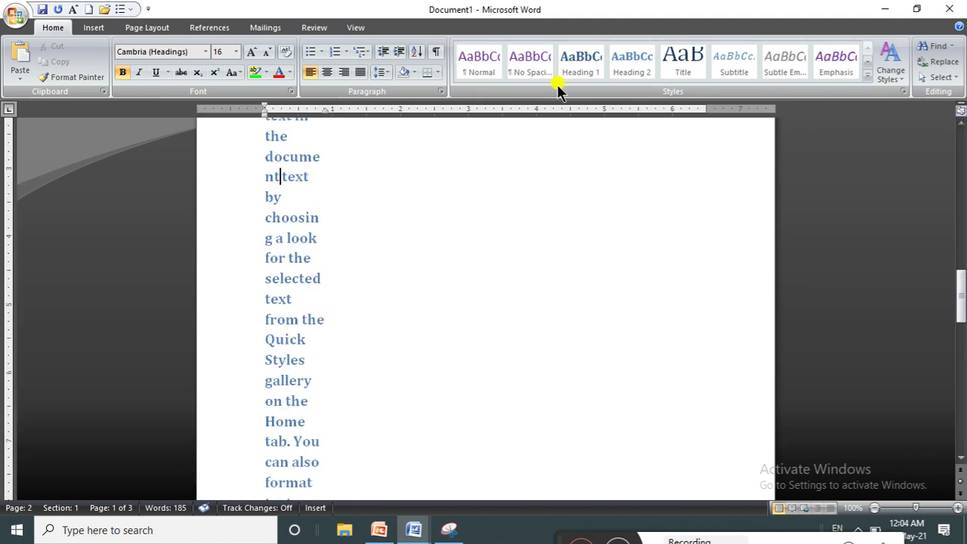
pyautogui.click(383, 72)
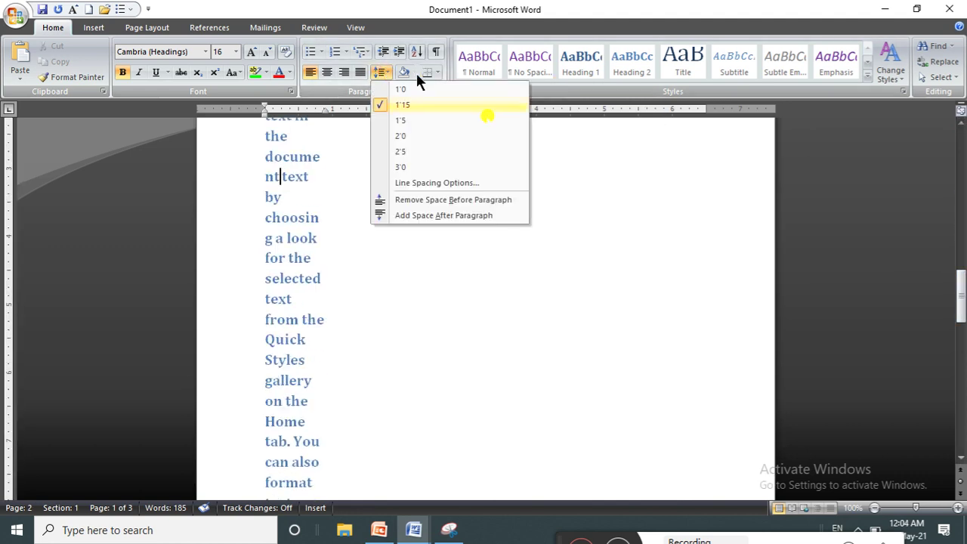
pyautogui.click(438, 183)
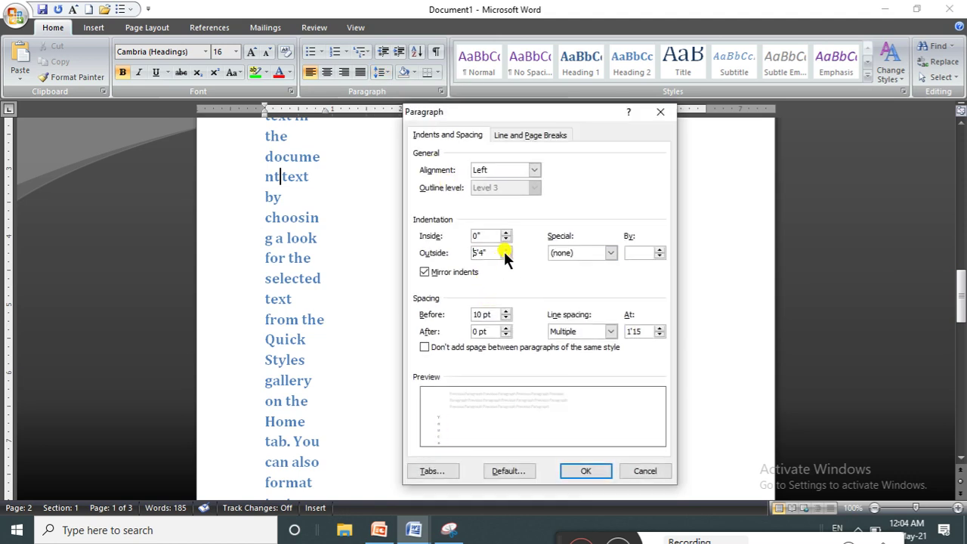
pyautogui.click(505, 248)
pyautogui.click(505, 256)
pyautogui.click(505, 256)
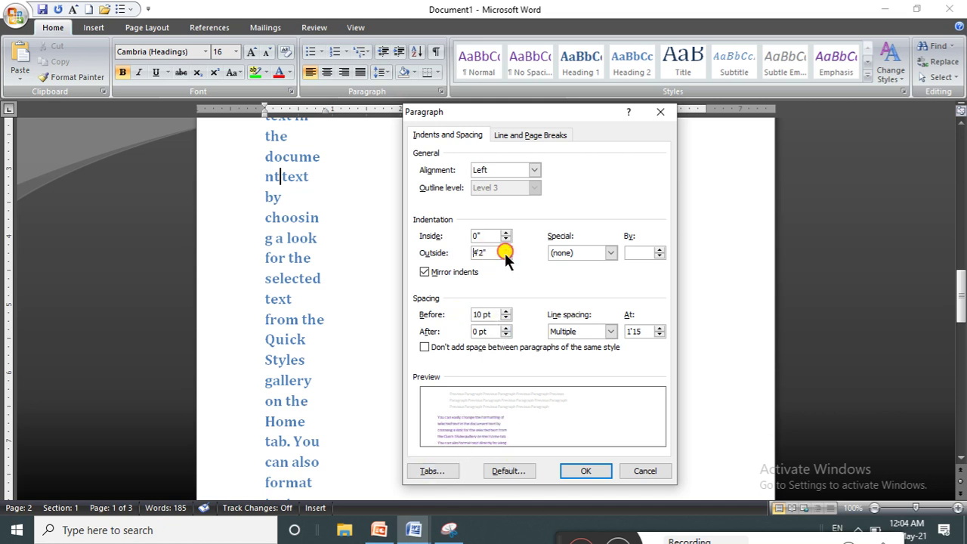
pyautogui.click(505, 255)
pyautogui.click(505, 255)
pyautogui.click(505, 255)
pyautogui.click(505, 255)
pyautogui.click(505, 255)
pyautogui.click(505, 256)
pyautogui.click(505, 255)
pyautogui.click(506, 255)
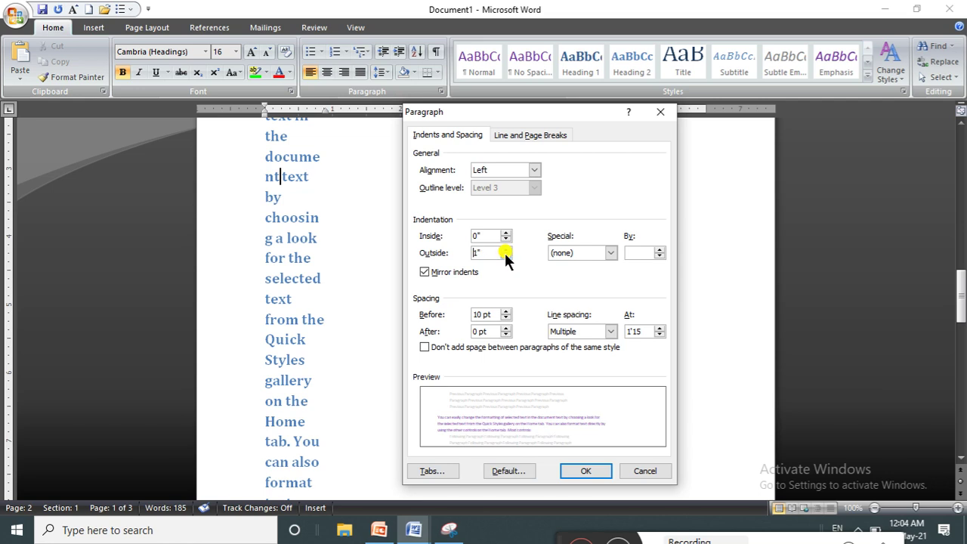
pyautogui.click(506, 255)
pyautogui.click(505, 255)
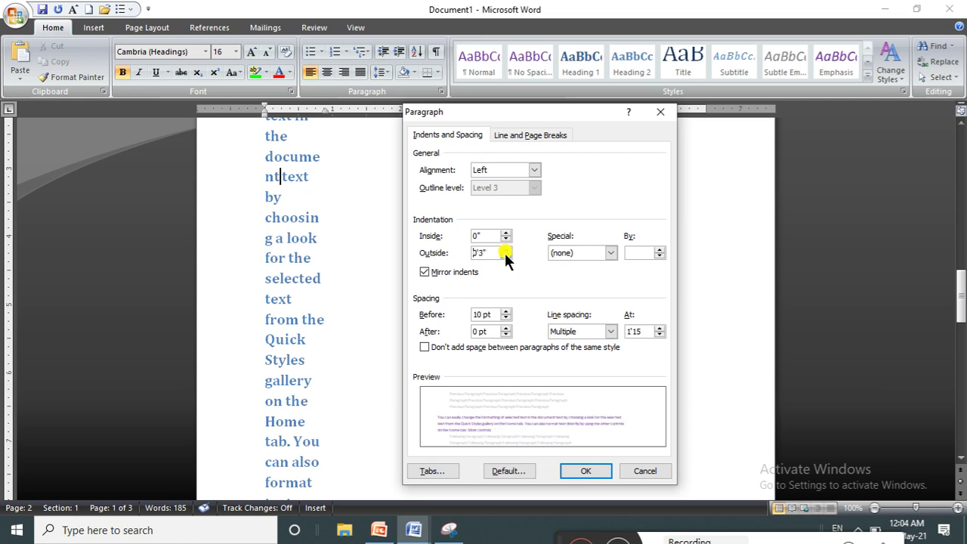
pyautogui.click(505, 255)
# - Set the second paragraph's inside indentation to 1'7" and apply the paragraph settings
pyautogui.click(505, 234)
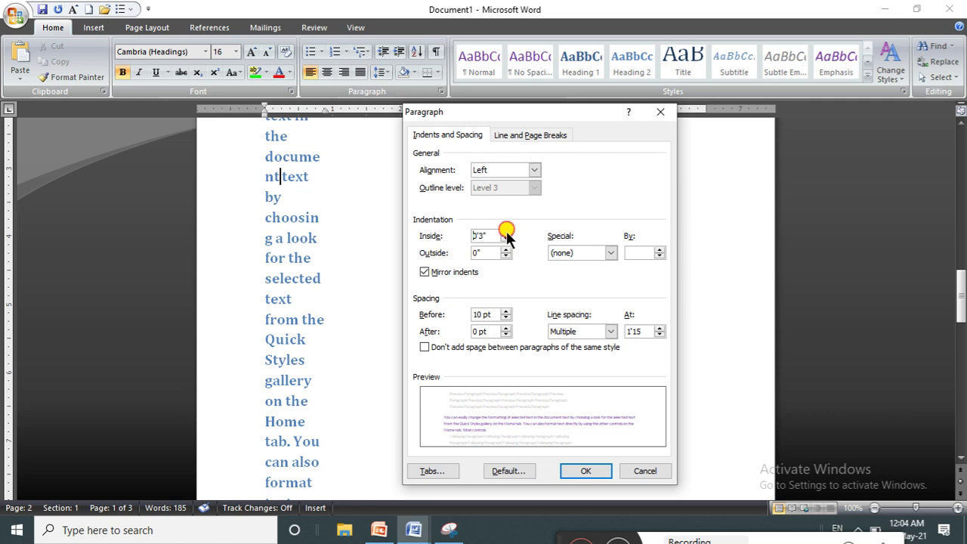
pyautogui.click(505, 233)
pyautogui.click(505, 233)
pyautogui.click(505, 233)
pyautogui.click(505, 233)
pyautogui.click(506, 234)
pyautogui.click(505, 233)
pyautogui.click(505, 233)
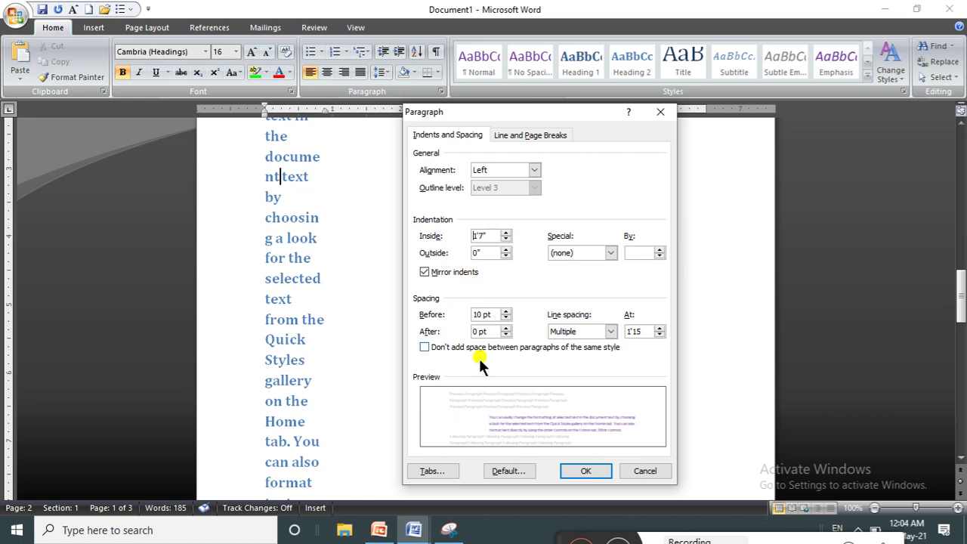
pyautogui.click(586, 469)
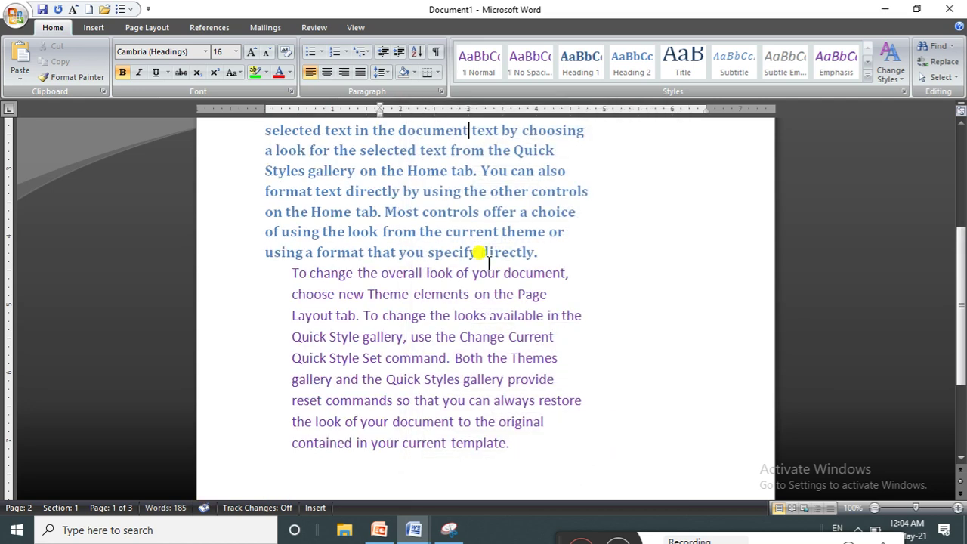
pyautogui.click(385, 74)
pyautogui.click(407, 183)
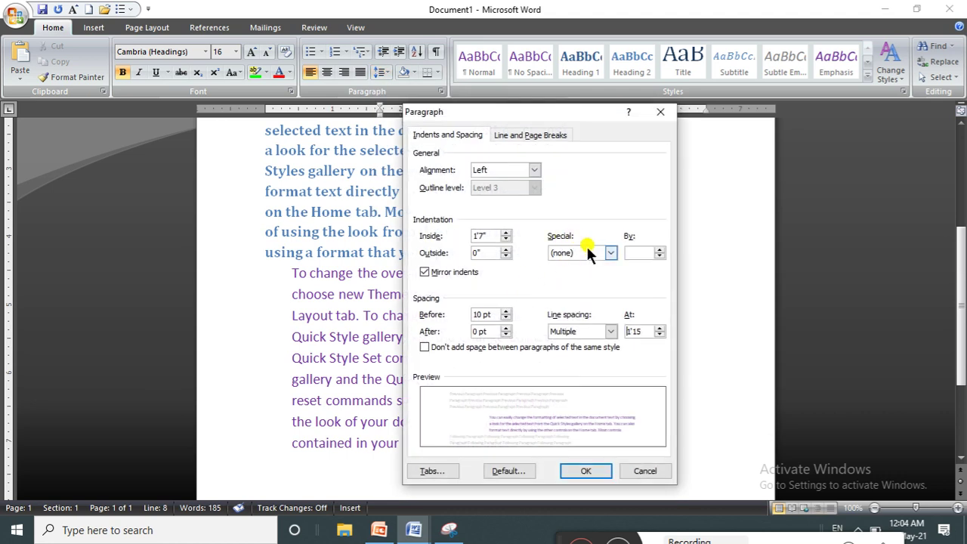
pyautogui.click(610, 253)
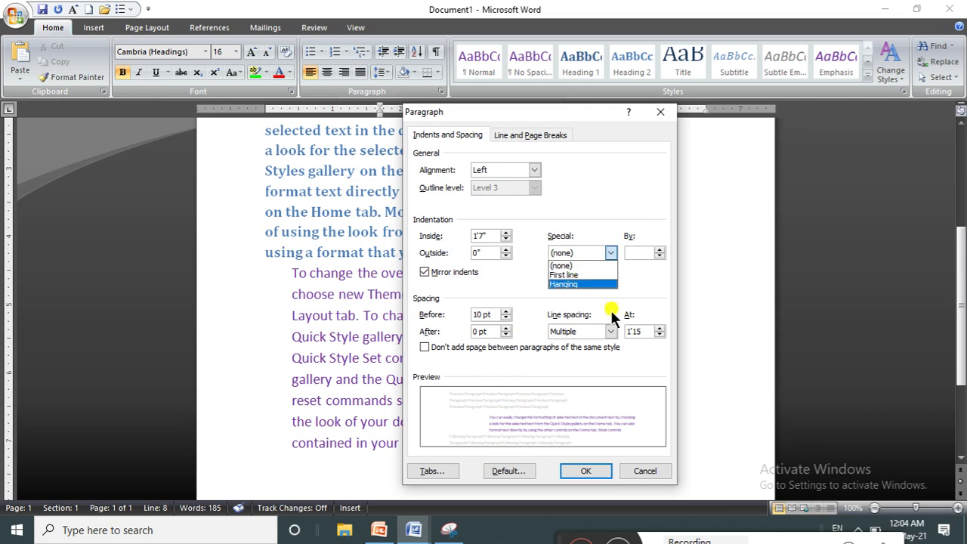
pyautogui.click(645, 470)
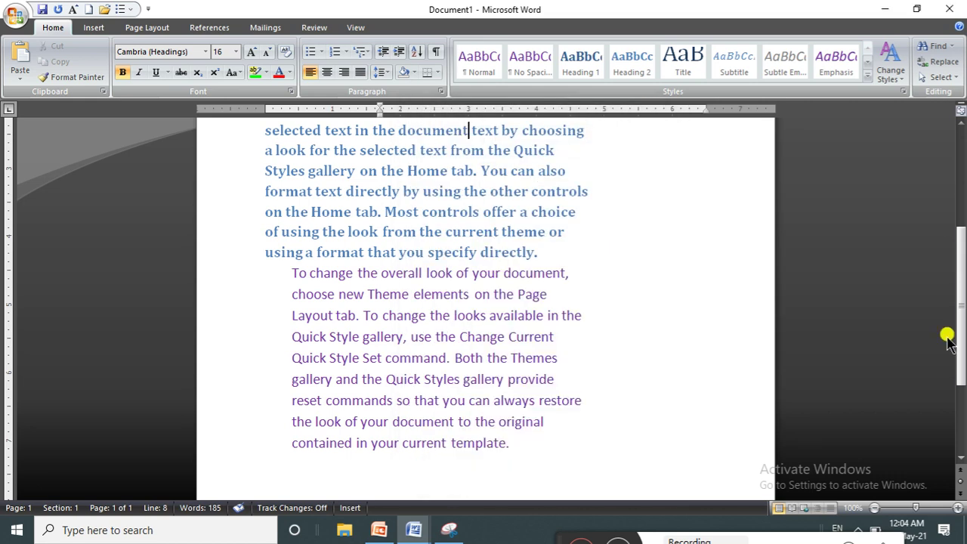
# - Give the first paragraph a First line special indentation of 2'1" in the Paragraph dialog and apply it
pyautogui.moveTo(963, 333); pyautogui.dragTo(960, 151)
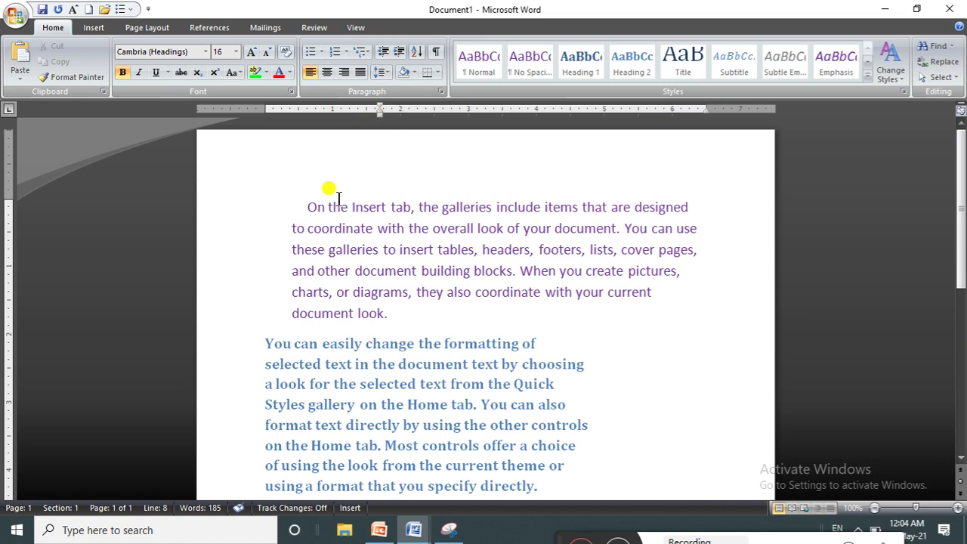
pyautogui.click(301, 203)
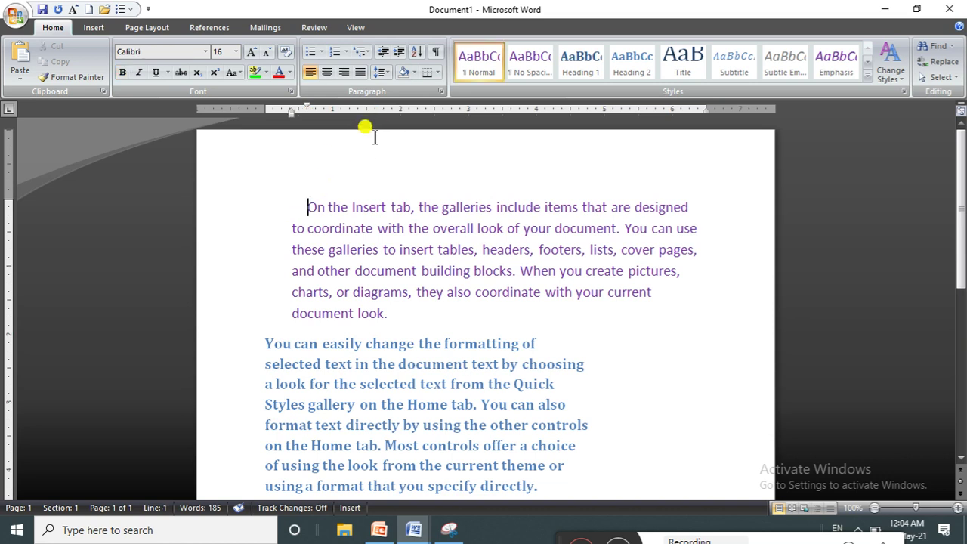
pyautogui.click(385, 74)
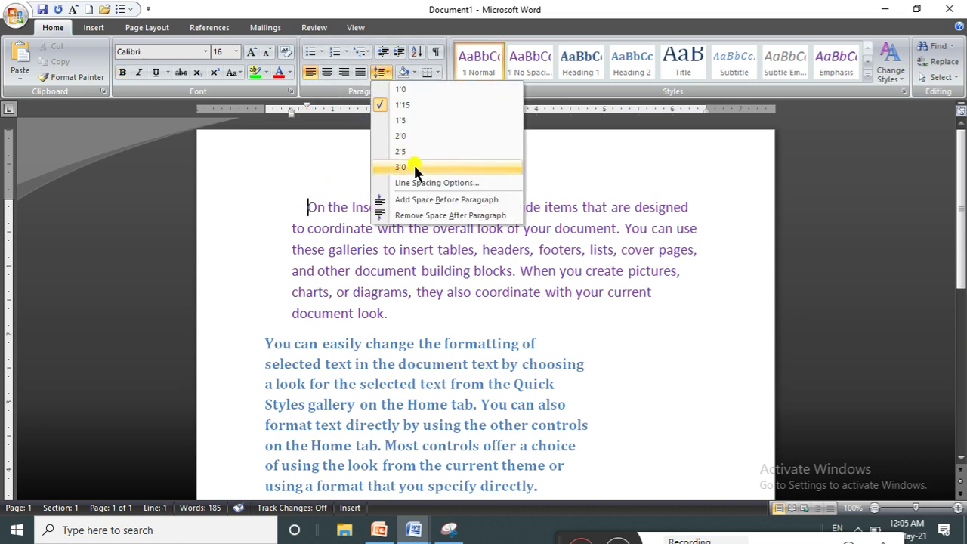
pyautogui.click(413, 182)
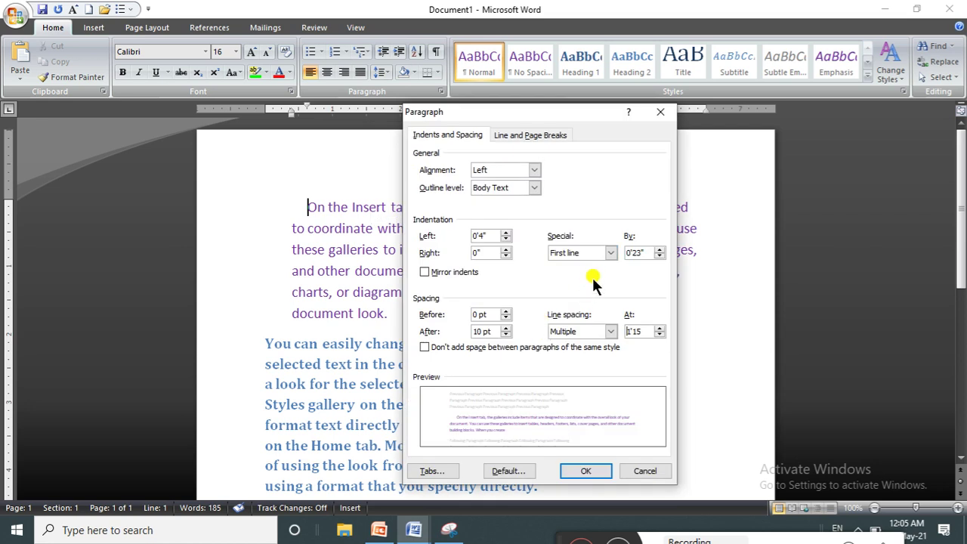
pyautogui.click(610, 252)
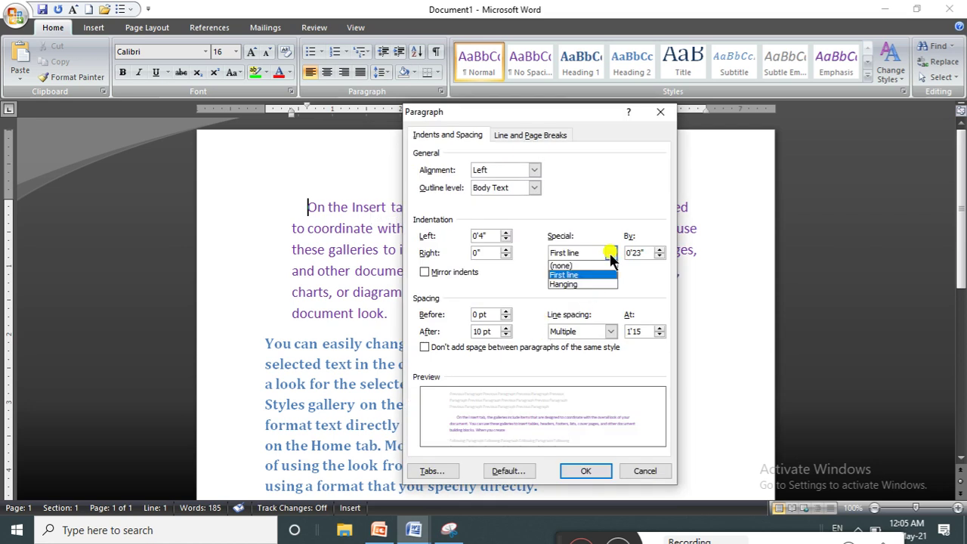
pyautogui.click(568, 275)
pyautogui.moveTo(660, 249); pyautogui.dragTo(659, 249)
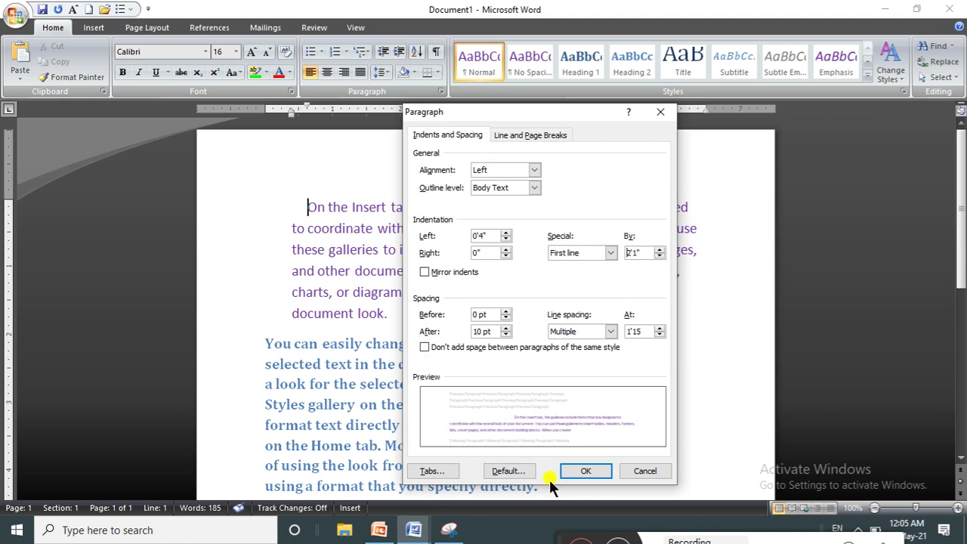
pyautogui.click(585, 470)
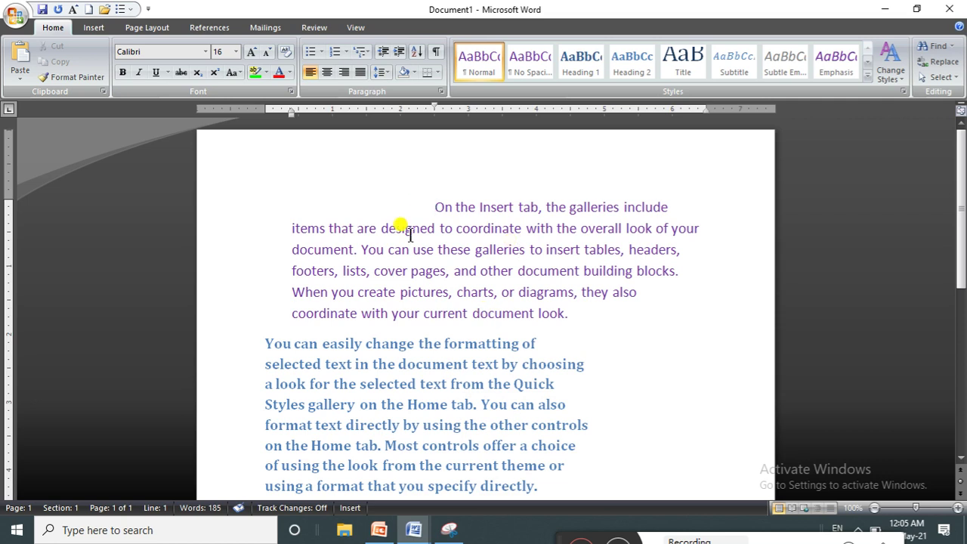
# - Change the first paragraph's special indentation to Hanging by 2'4" and apply it
pyautogui.click(381, 69)
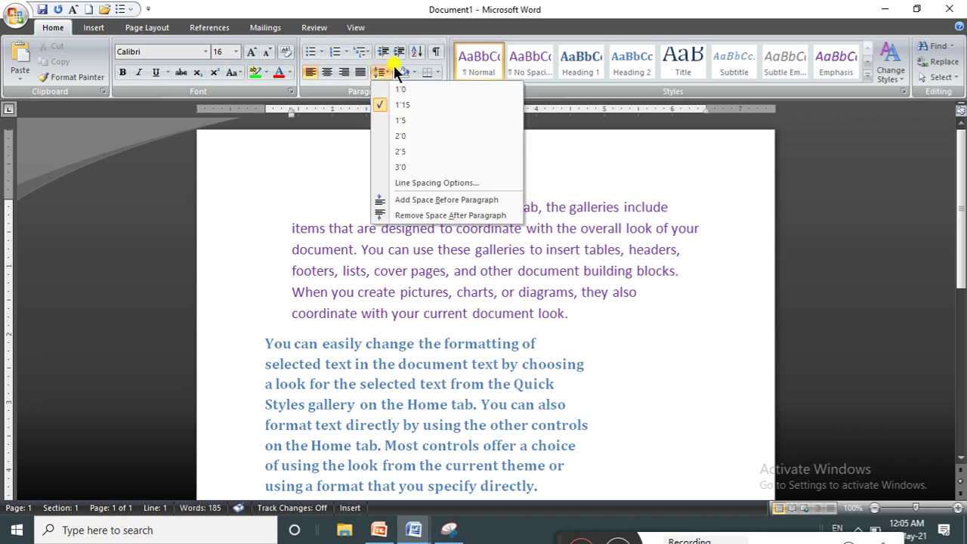
pyautogui.click(426, 182)
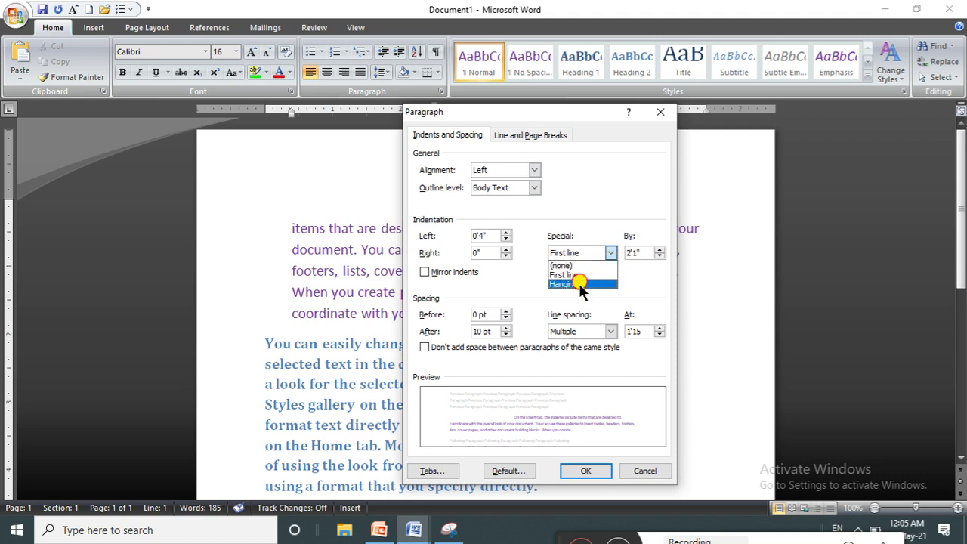
pyautogui.click(579, 284)
pyautogui.click(658, 250)
pyautogui.click(658, 250)
pyautogui.click(657, 249)
pyautogui.click(660, 256)
pyautogui.click(659, 256)
pyautogui.click(659, 256)
pyautogui.click(586, 470)
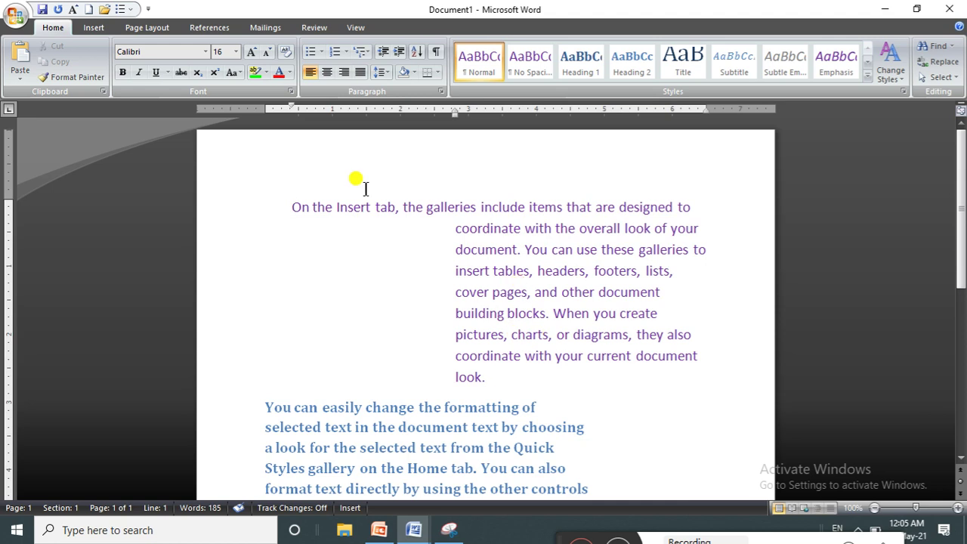
pyautogui.click(382, 71)
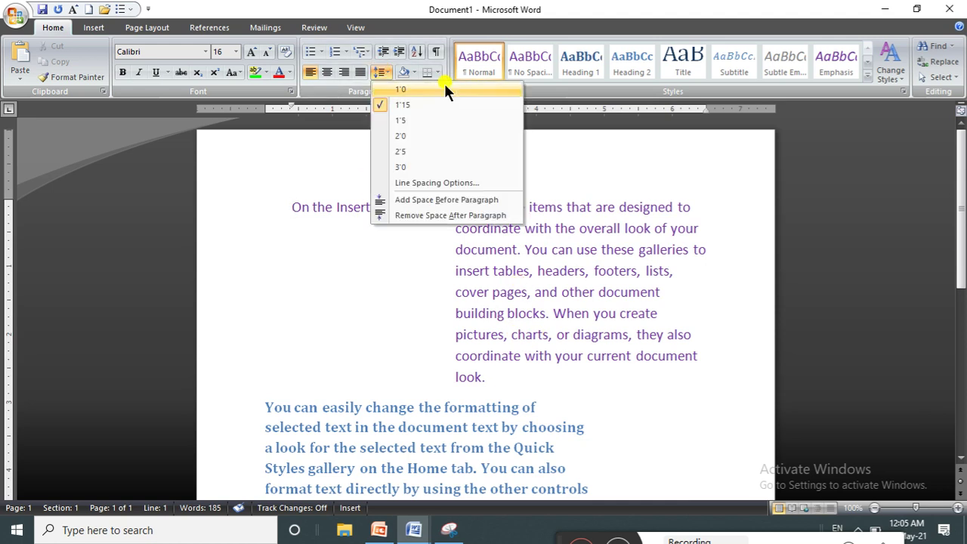
pyautogui.click(423, 182)
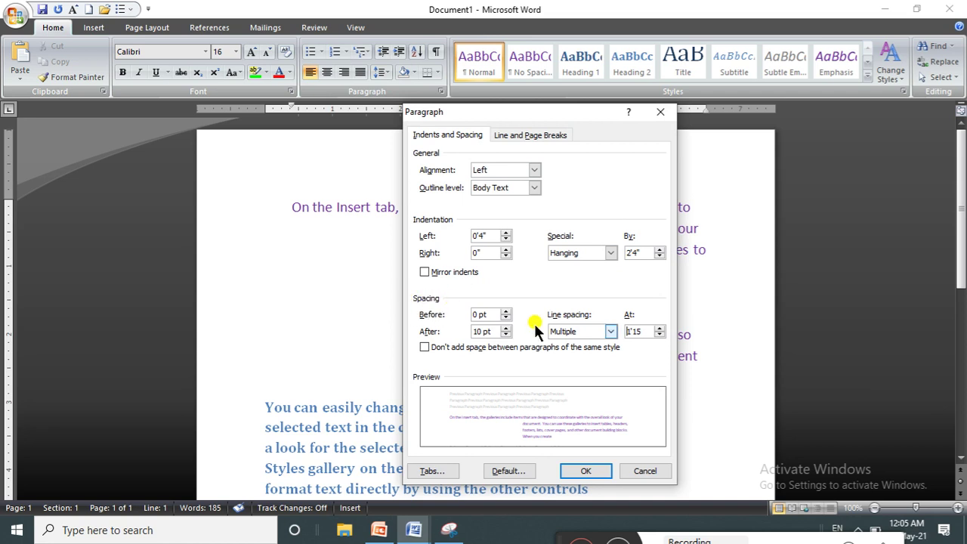
pyautogui.click(647, 470)
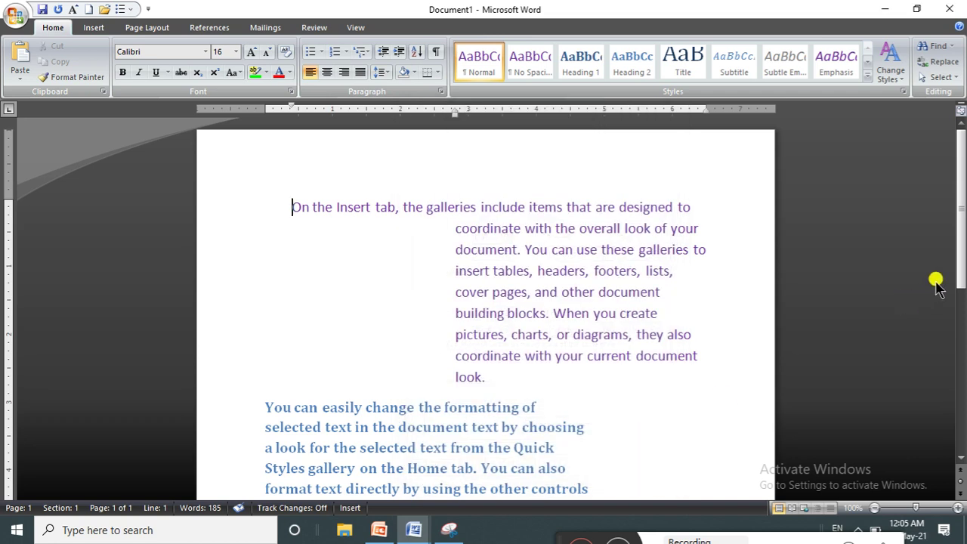
# - Delete the whole document text and generate new sample paragraphs with =rand()
pyautogui.hotkey('ctrl', 'a')
pyautogui.press('Delete')
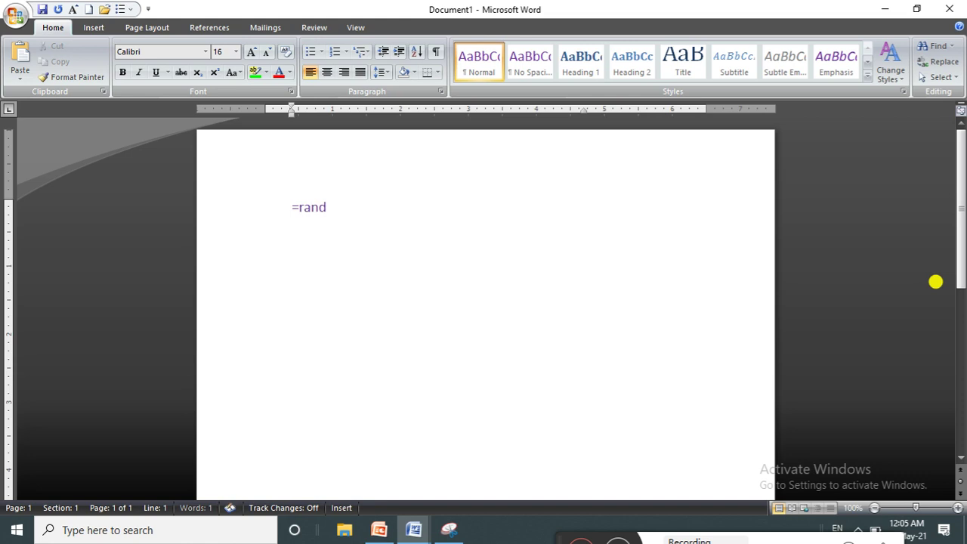
pyautogui.write('=rand()')
pyautogui.press('Return')
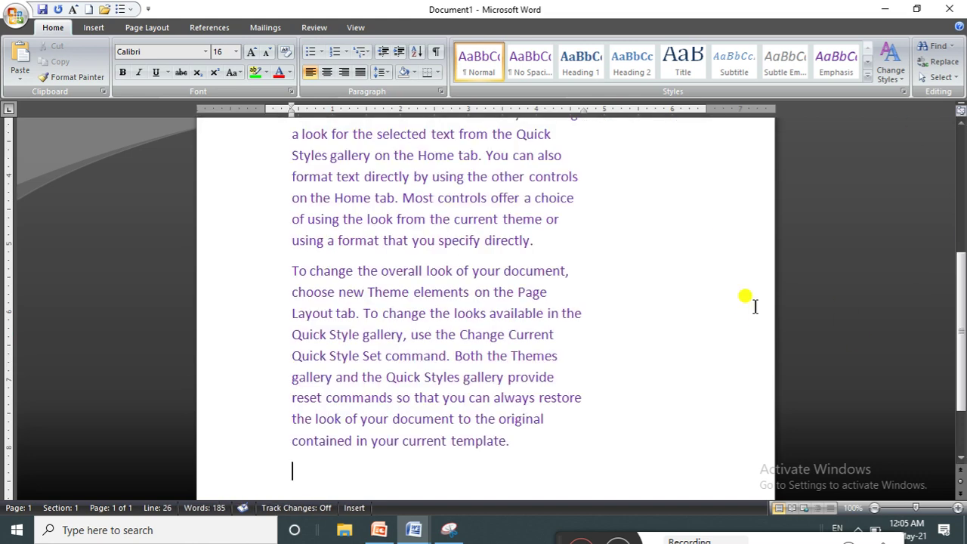
# - Move the right indent of the empty last paragraph out to the page's right margin on the ruler
pyautogui.moveTo(959, 338); pyautogui.dragTo(951, 155)
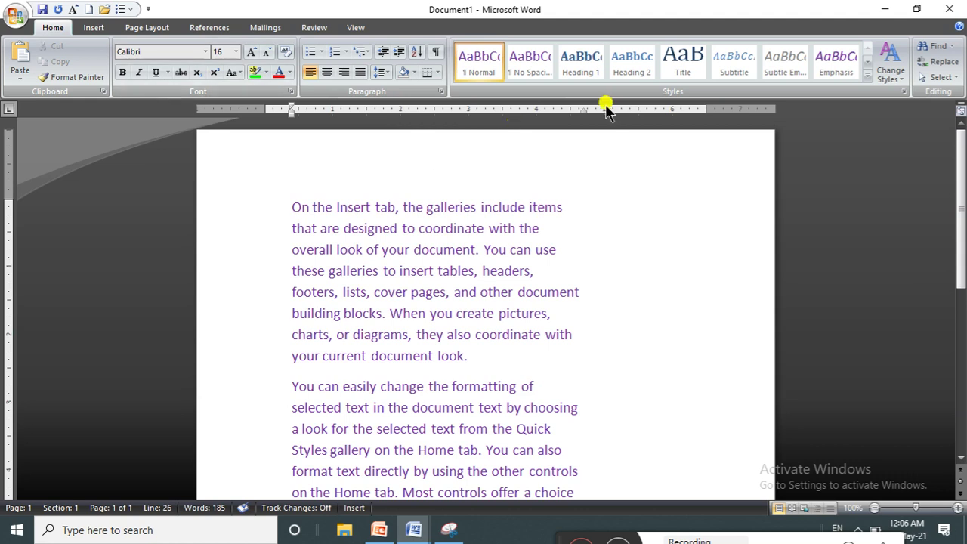
pyautogui.moveTo(586, 115); pyautogui.dragTo(696, 107)
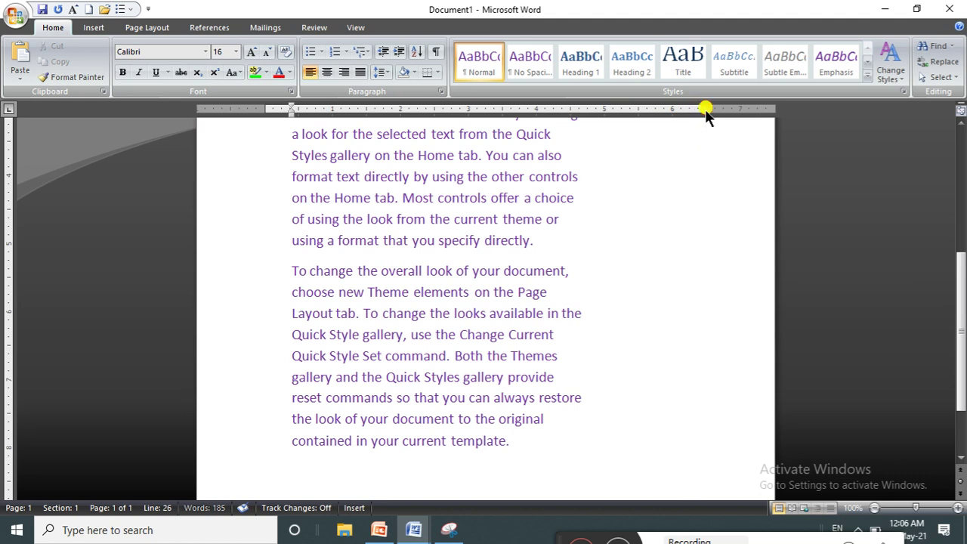
# - Select the whole document and set its left paragraph indentation to 0" in the Paragraph dialog
pyautogui.hotkey('ctrl', 'a')
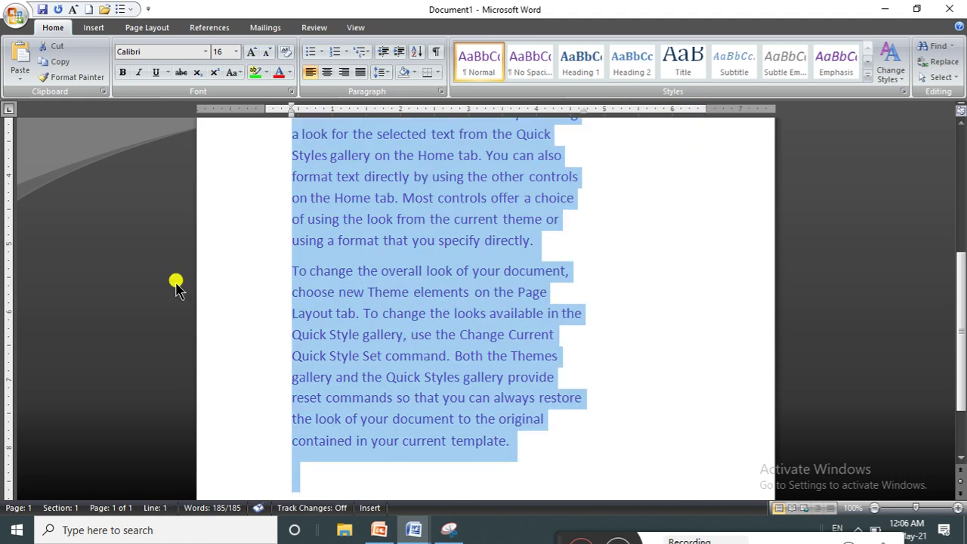
pyautogui.click(383, 71)
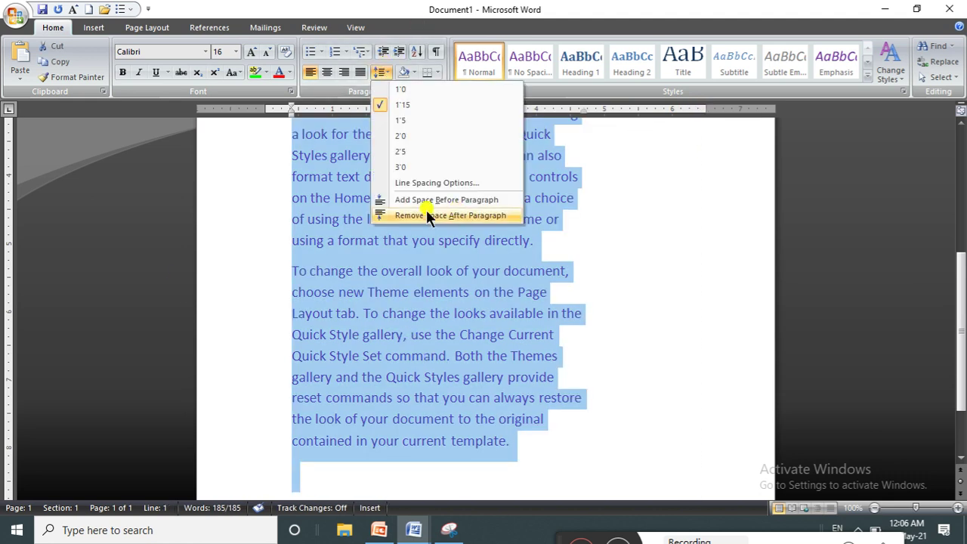
pyautogui.click(427, 184)
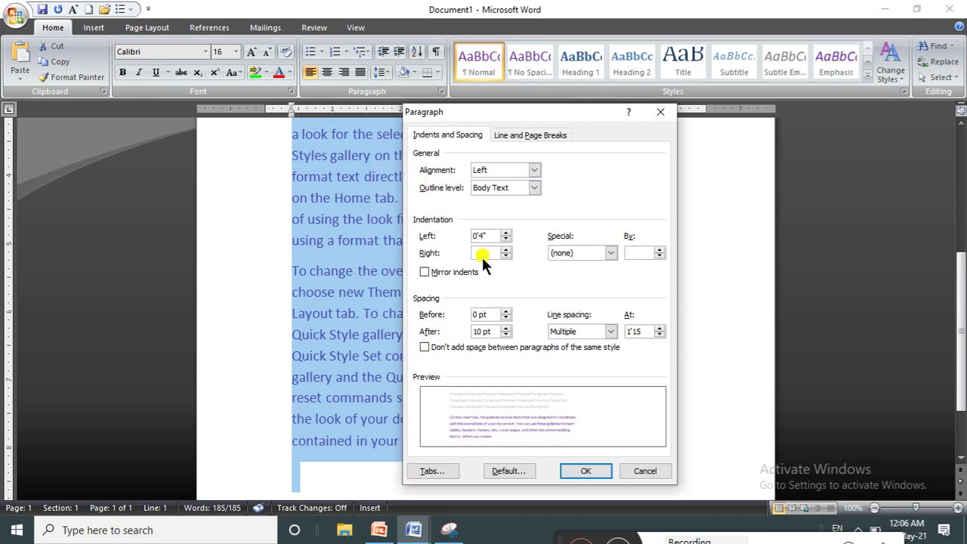
pyautogui.click(505, 238)
pyautogui.click(505, 238)
pyautogui.click(506, 239)
pyautogui.click(505, 238)
pyautogui.click(505, 239)
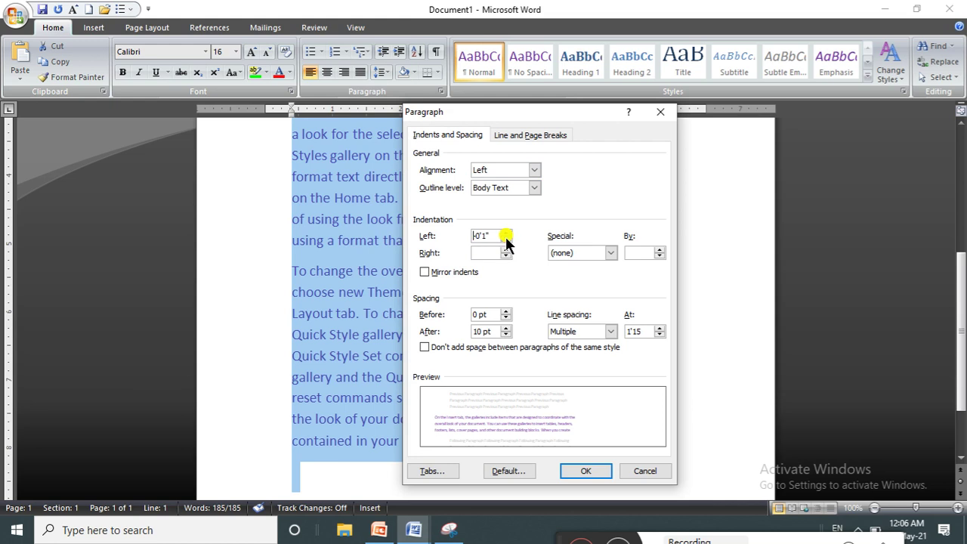
pyautogui.click(505, 232)
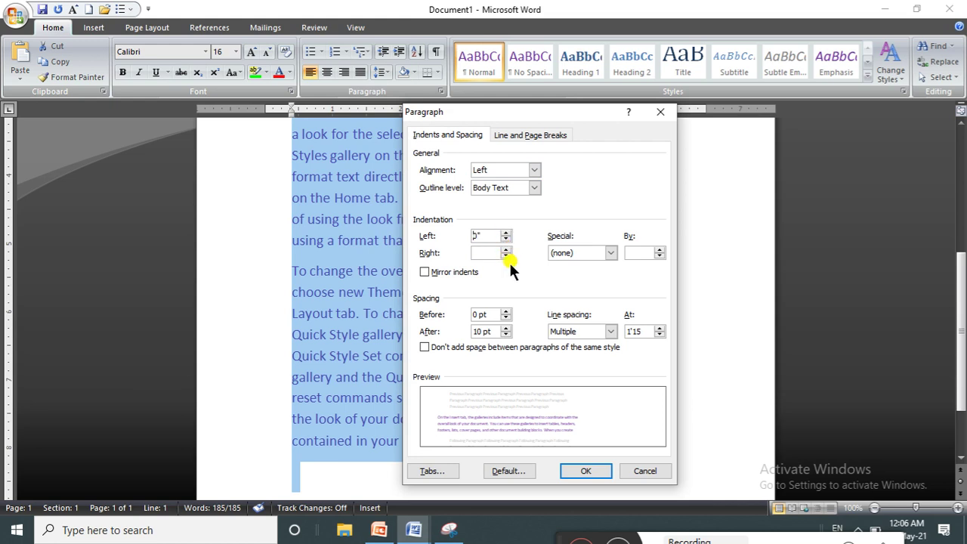
# - Set the right indentation of the selected text to 0" and apply the paragraph settings
pyautogui.click(505, 255)
pyautogui.click(505, 249)
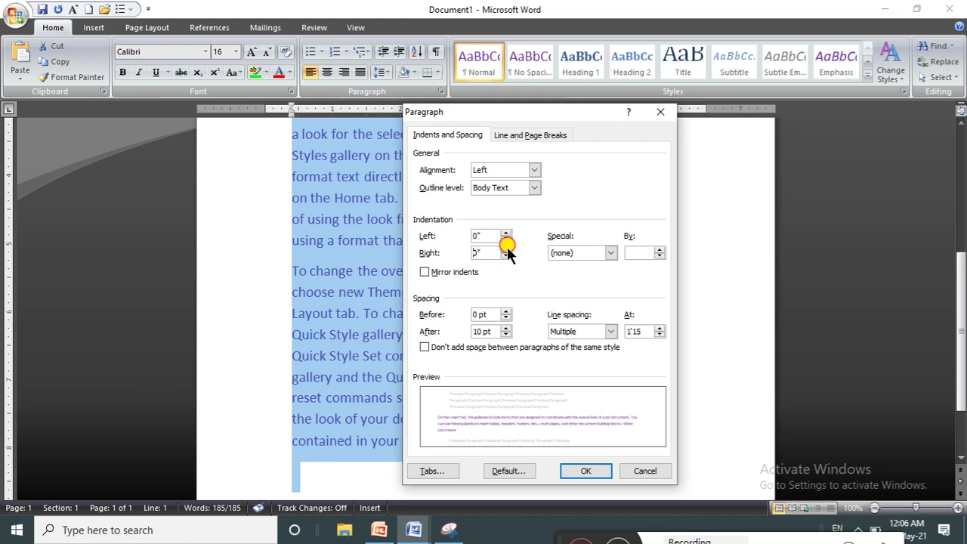
pyautogui.click(598, 468)
pyautogui.moveTo(961, 324); pyautogui.dragTo(956, 179)
pyautogui.click(675, 386)
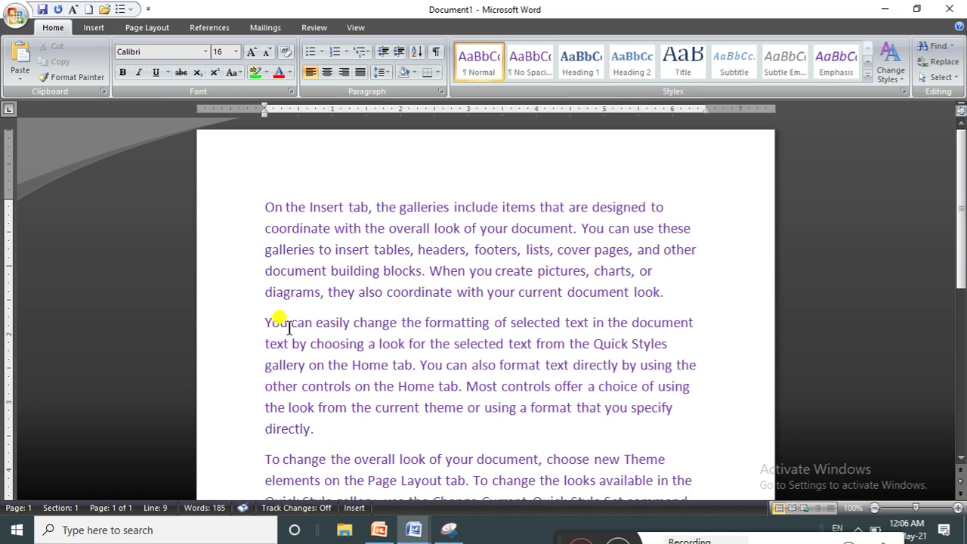
pyautogui.hotkey('ctrl', 'a')
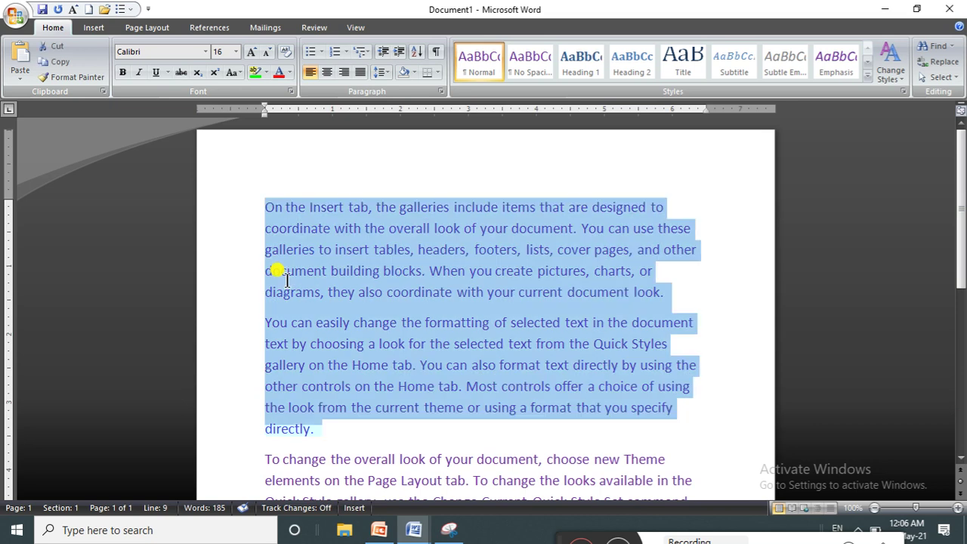
pyautogui.click(384, 72)
pyautogui.click(400, 183)
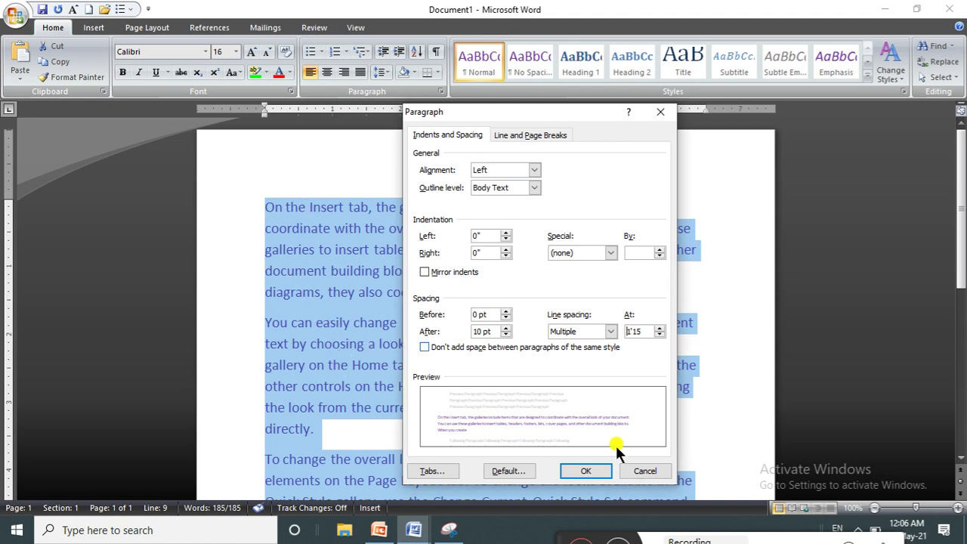
pyautogui.click(628, 470)
pyautogui.click(369, 383)
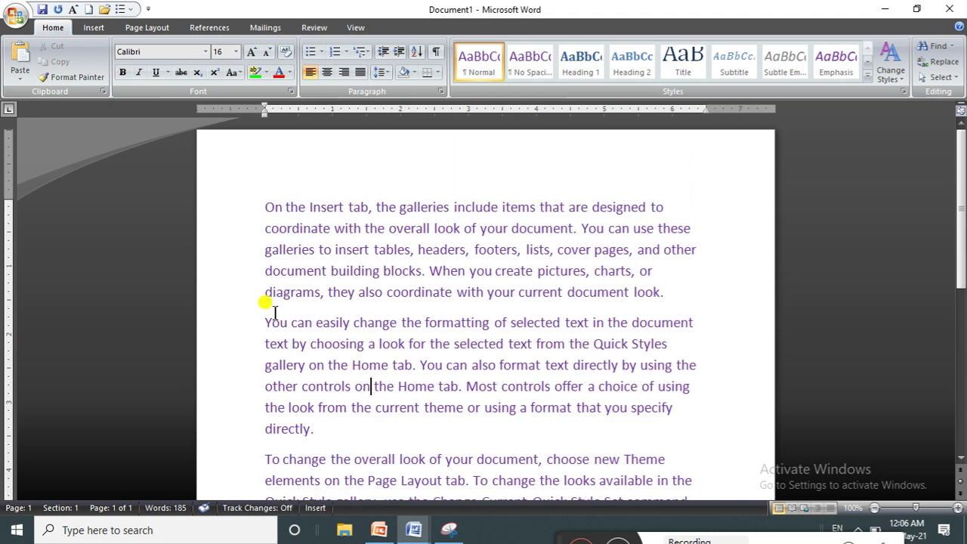
# - Set the first paragraph's spacing before to 66 pt in the Paragraph dialog and apply it
pyautogui.moveTo(259, 198); pyautogui.dragTo(669, 283)
pyautogui.click(379, 72)
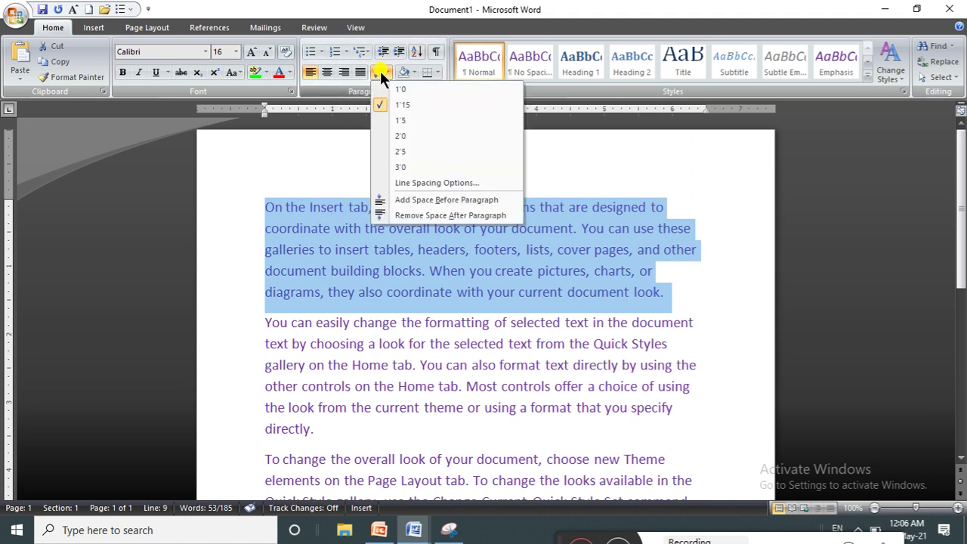
pyautogui.click(443, 185)
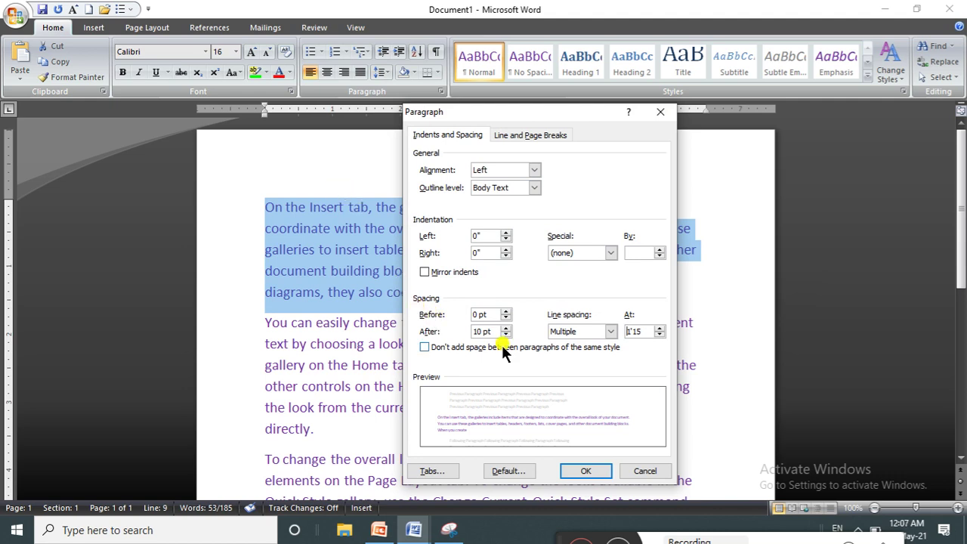
pyautogui.moveTo(504, 310); pyautogui.dragTo(504, 310)
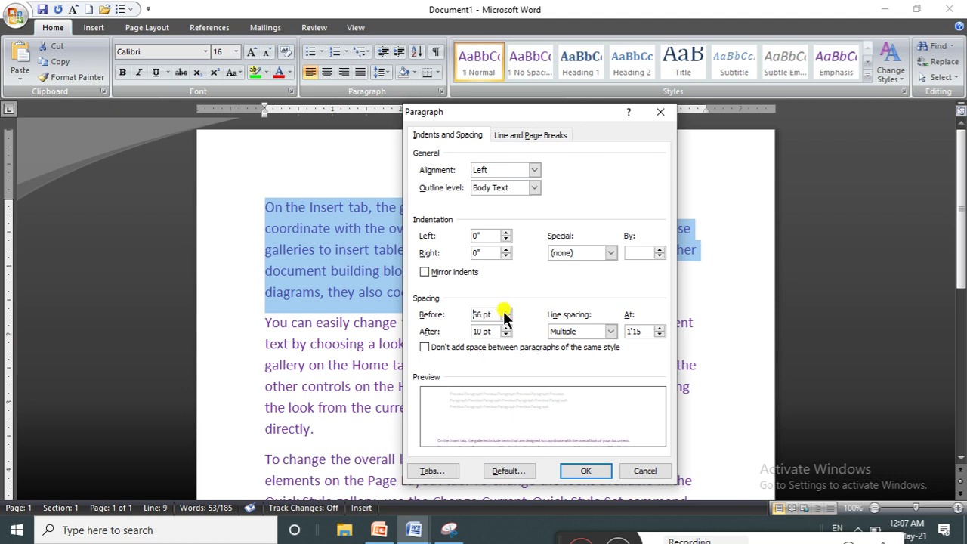
pyautogui.click(585, 471)
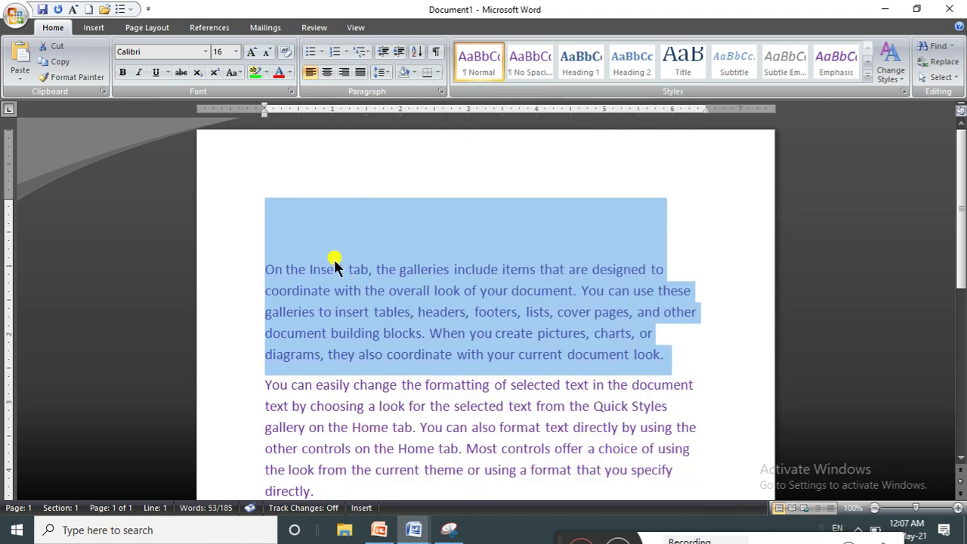
# - Set the first paragraph's spacing after to 54 pt, apply it and check the gap to the second paragraph
pyautogui.click(385, 72)
pyautogui.click(410, 182)
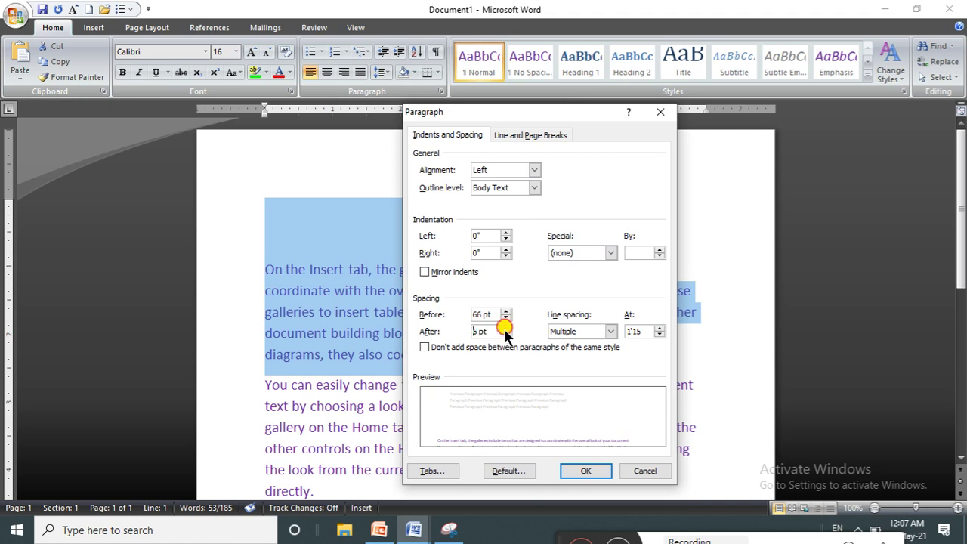
pyautogui.click(505, 328)
pyautogui.click(506, 328)
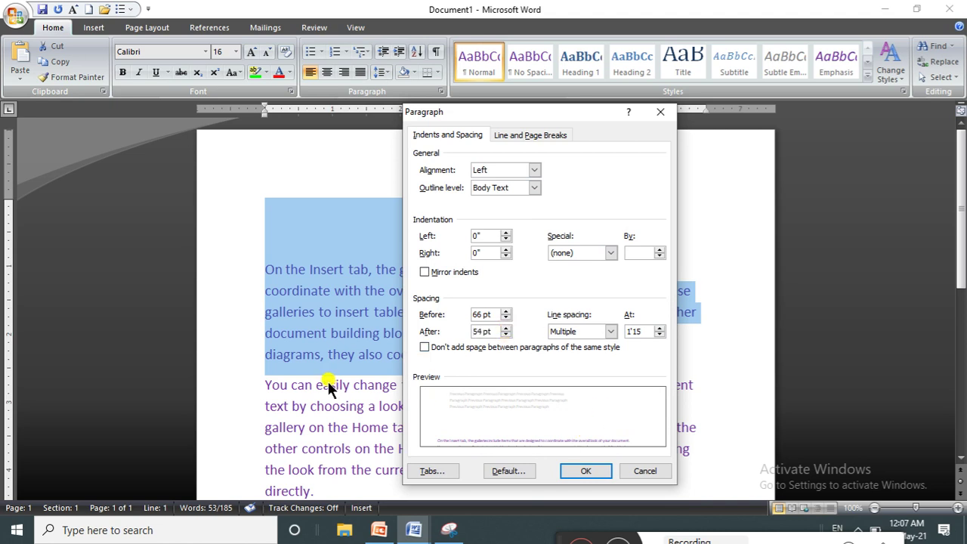
pyautogui.click(583, 470)
pyautogui.click(435, 381)
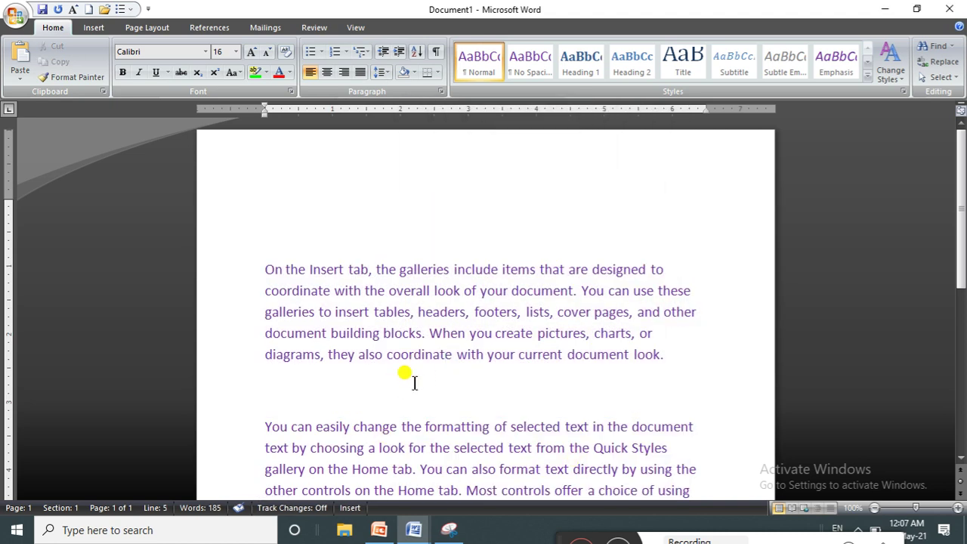
pyautogui.scroll(-2, 958, 215)
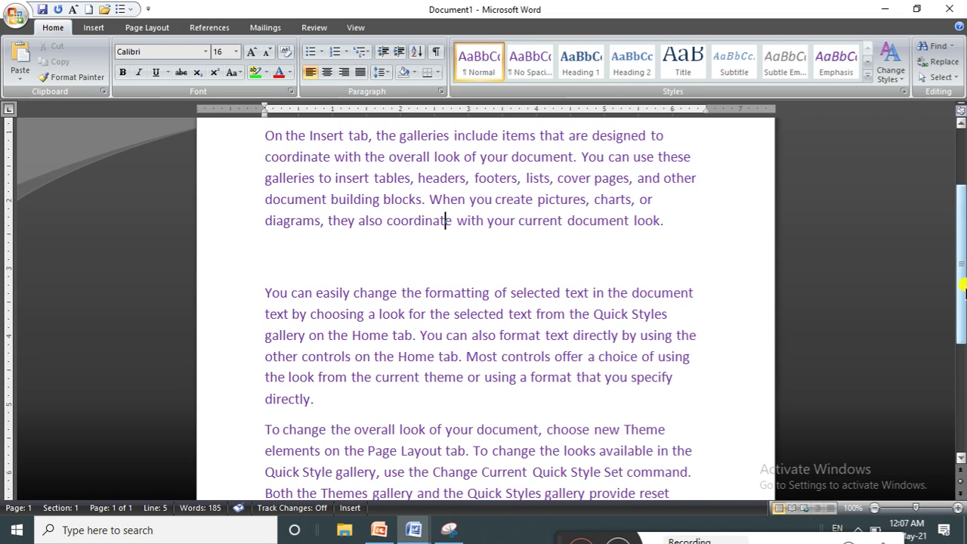
pyautogui.scroll(2, 447, 218)
# - Set the spacing before and after of the first two paragraphs to Auto and apply it
pyautogui.moveTo(255, 259); pyautogui.dragTo(554, 479)
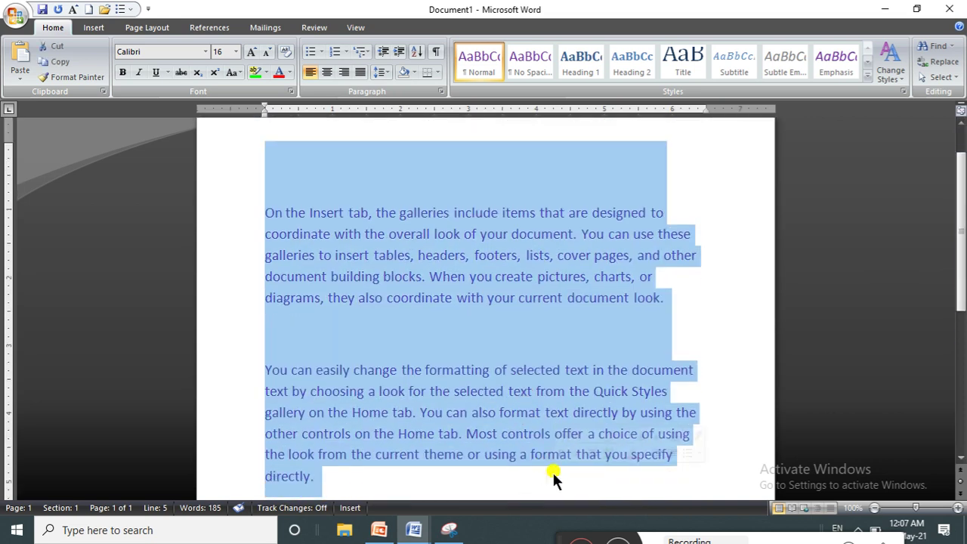
pyautogui.click(375, 74)
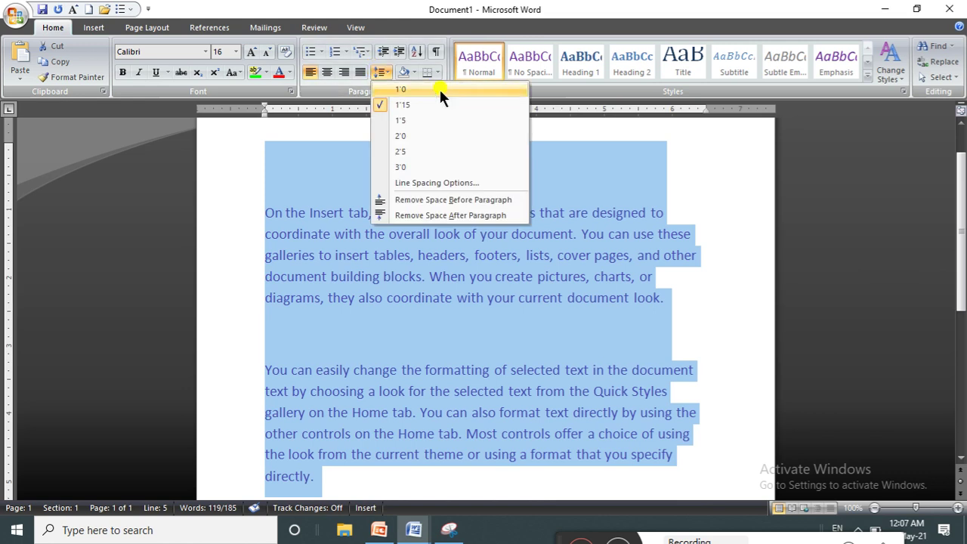
pyautogui.click(410, 181)
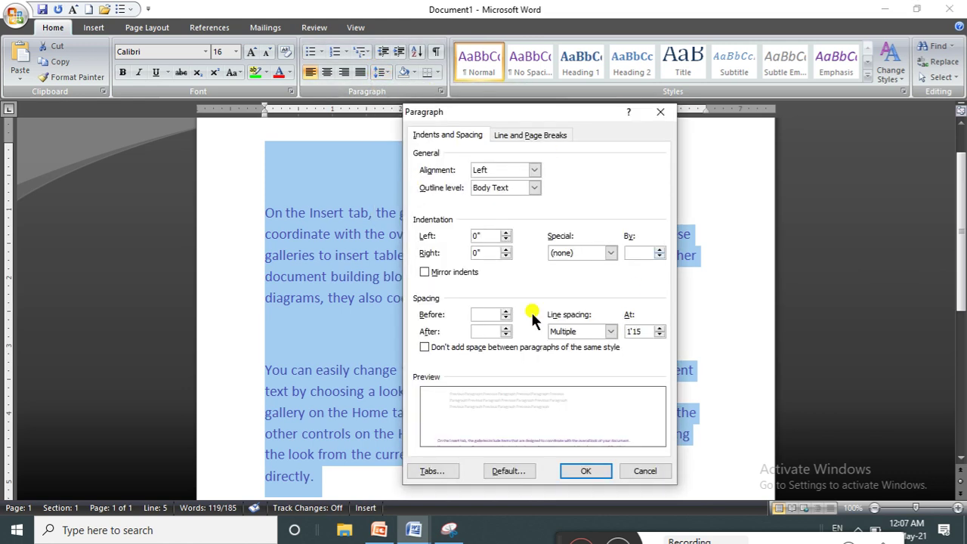
pyautogui.click(505, 318)
pyautogui.click(505, 329)
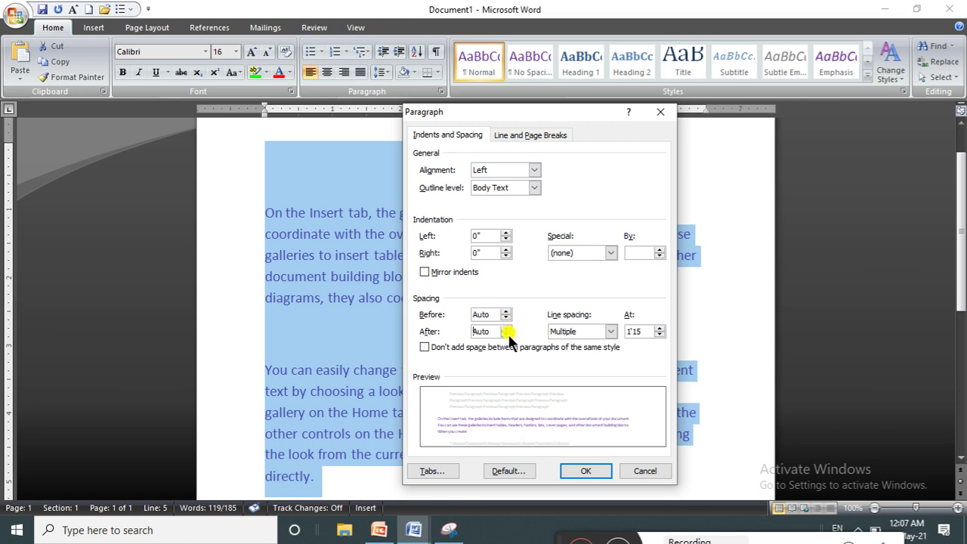
pyautogui.click(585, 472)
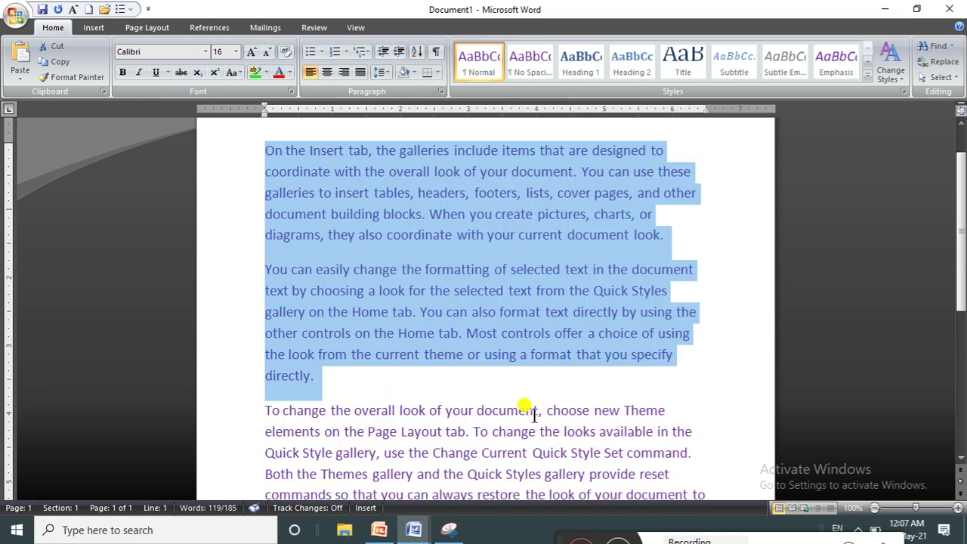
pyautogui.click(455, 351)
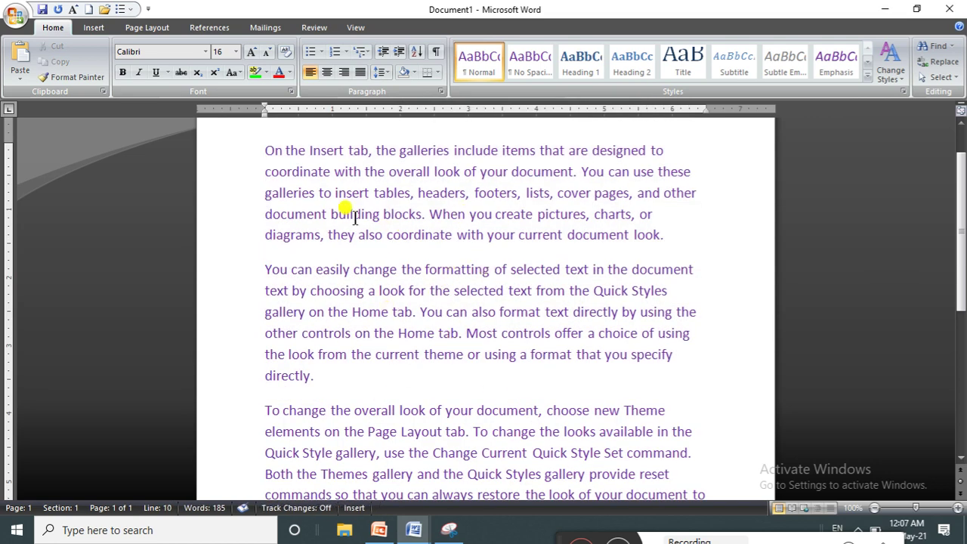
# - Set the line spacing of the first two paragraphs to Single in the Paragraph dialog and apply it
pyautogui.moveTo(269, 151); pyautogui.dragTo(407, 394)
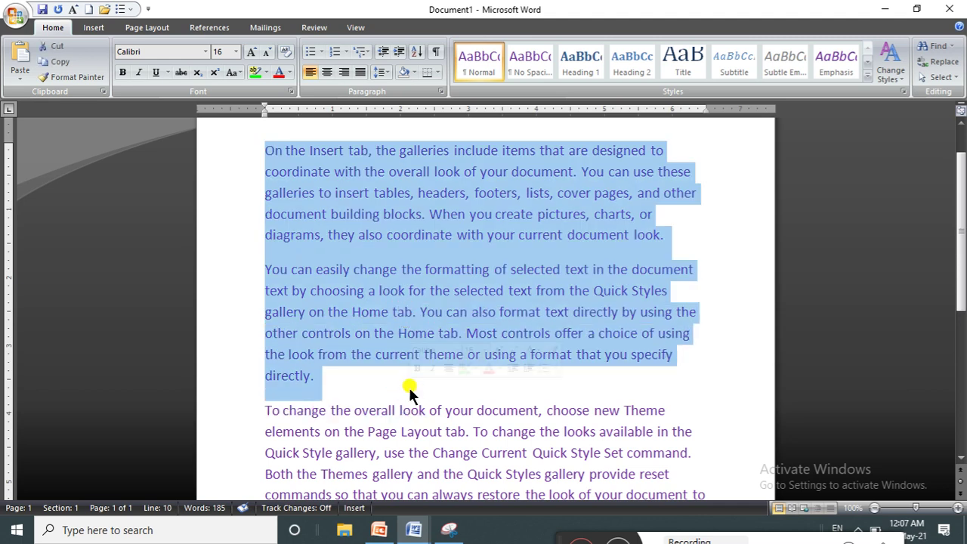
pyautogui.click(385, 71)
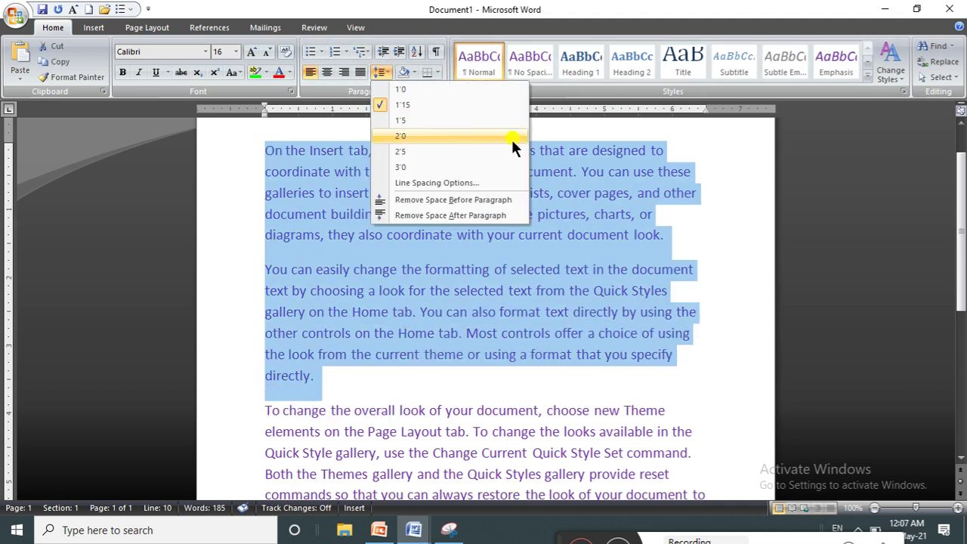
pyautogui.click(431, 185)
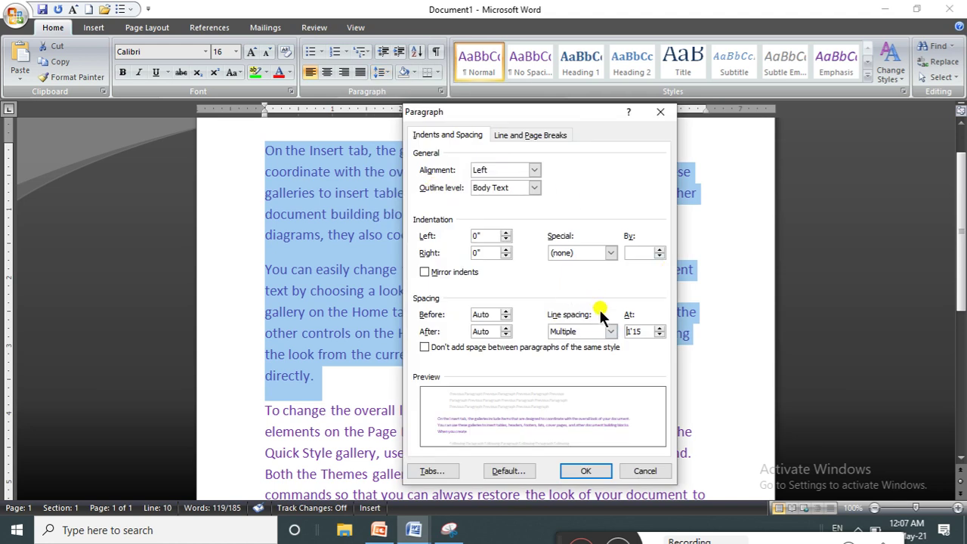
pyautogui.click(611, 332)
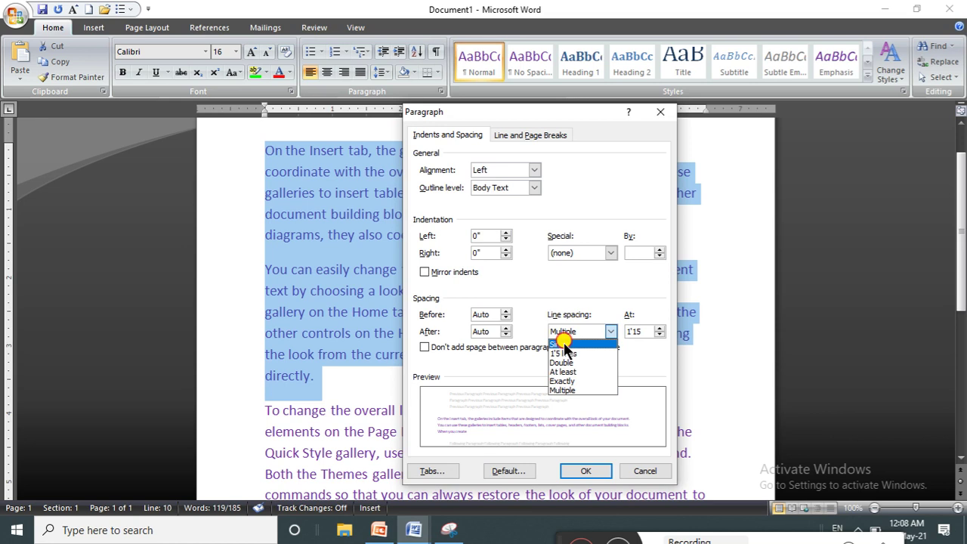
pyautogui.click(564, 346)
pyautogui.click(569, 468)
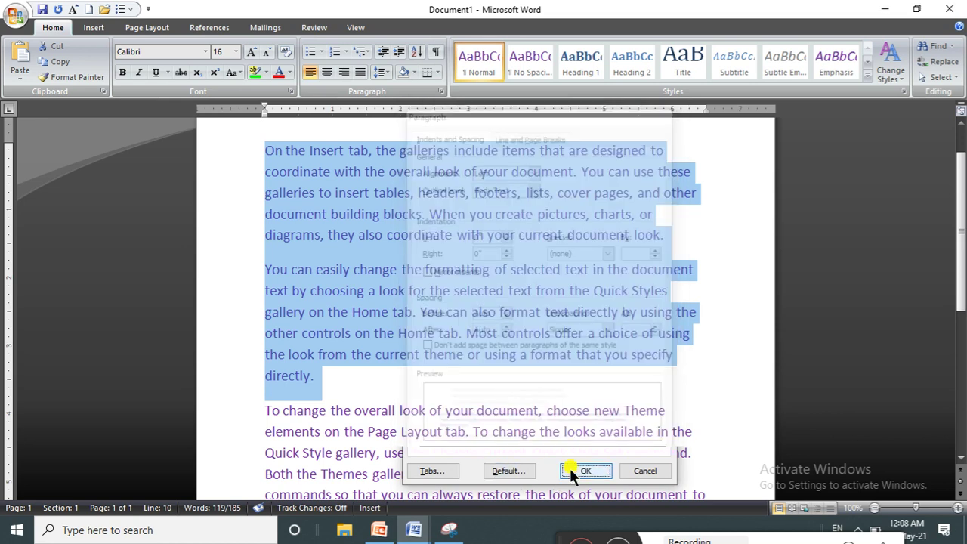
# - Change the line spacing of the first two paragraphs to 1.5 lines and apply it
pyautogui.click(379, 74)
pyautogui.click(420, 184)
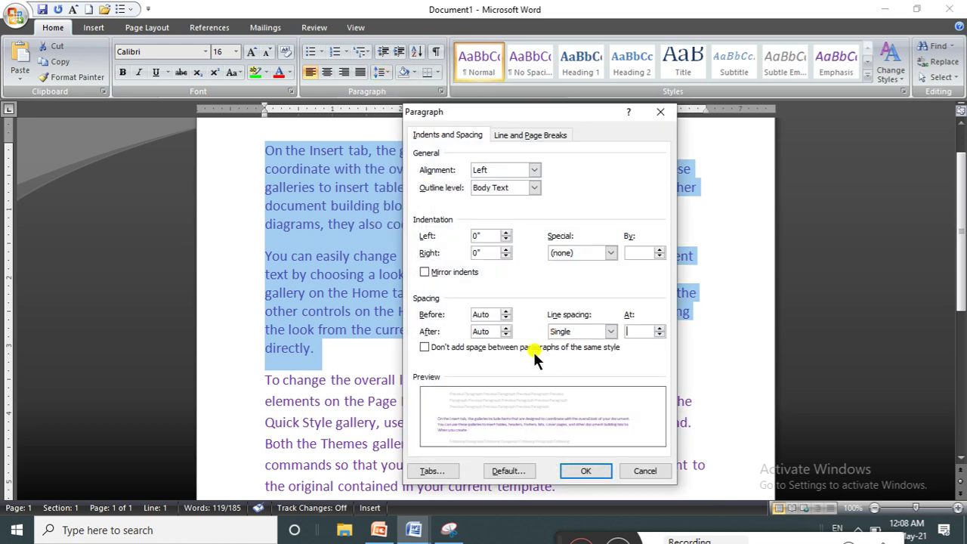
pyautogui.click(610, 331)
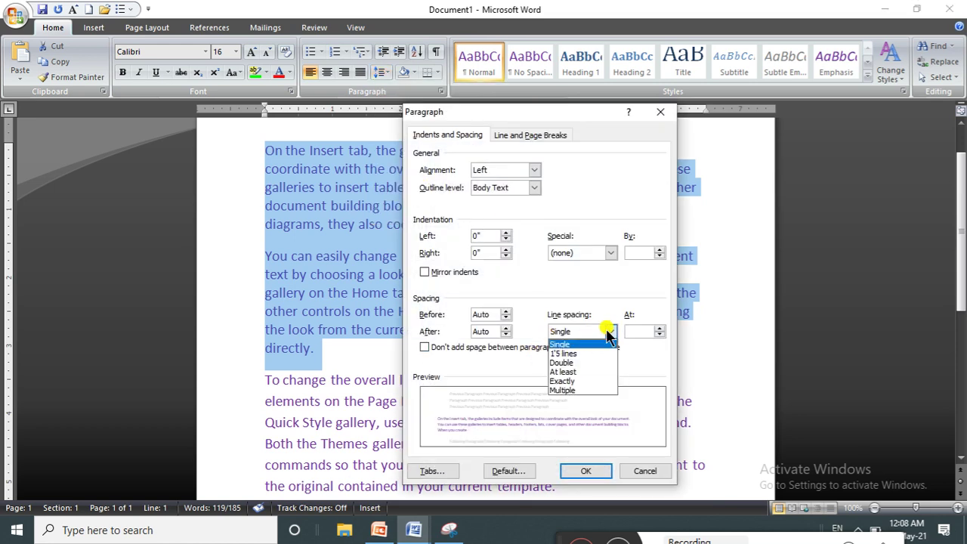
pyautogui.click(574, 353)
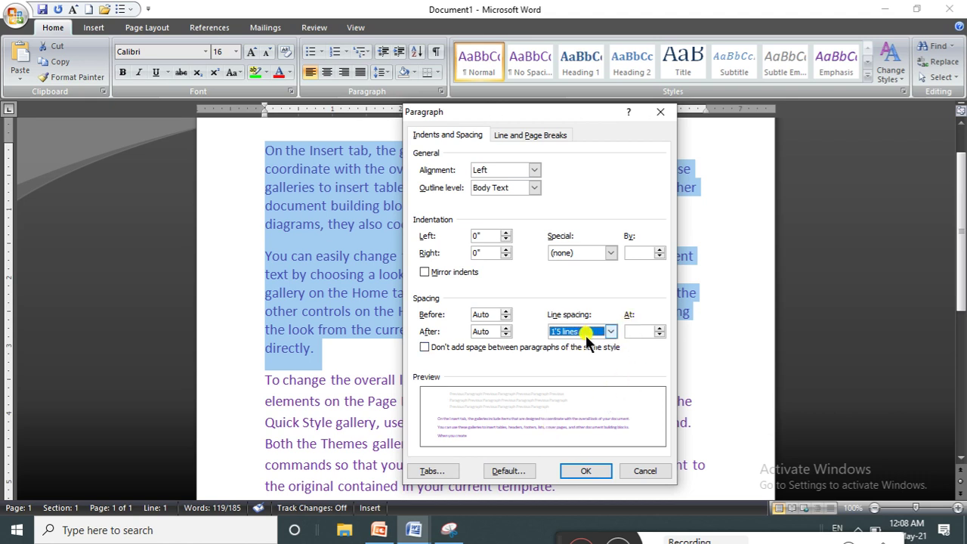
pyautogui.click(581, 470)
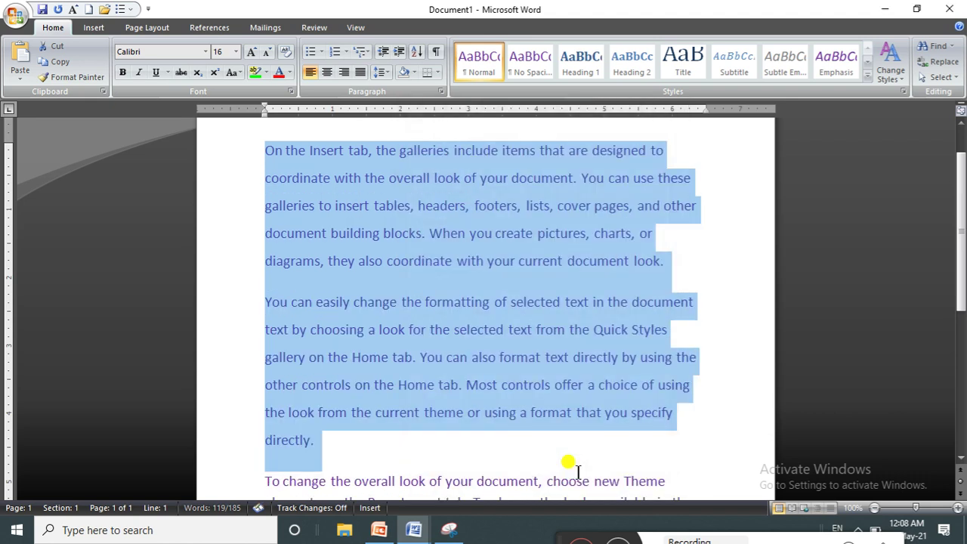
# - Select the entire document text and set its line spacing to Double in the Paragraph dialog
pyautogui.click(402, 294)
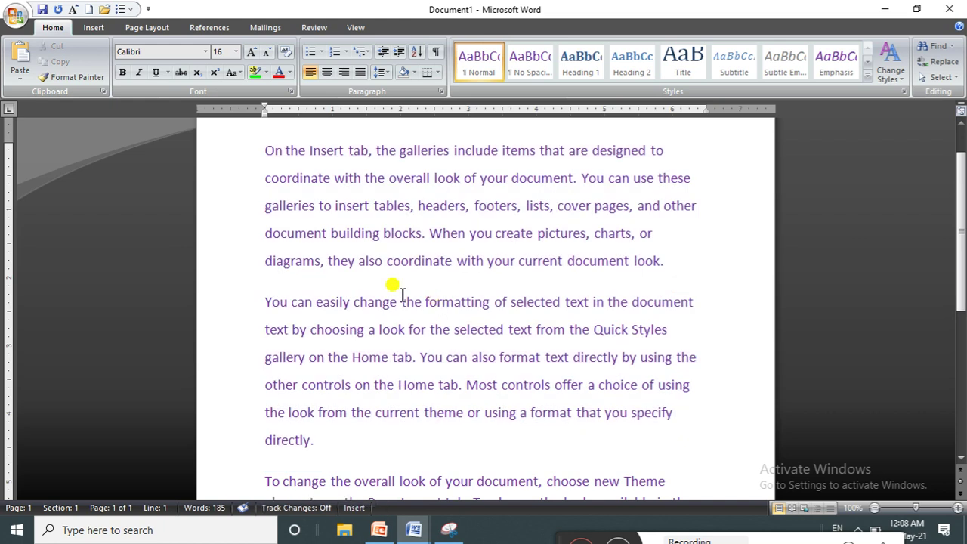
pyautogui.click(452, 302)
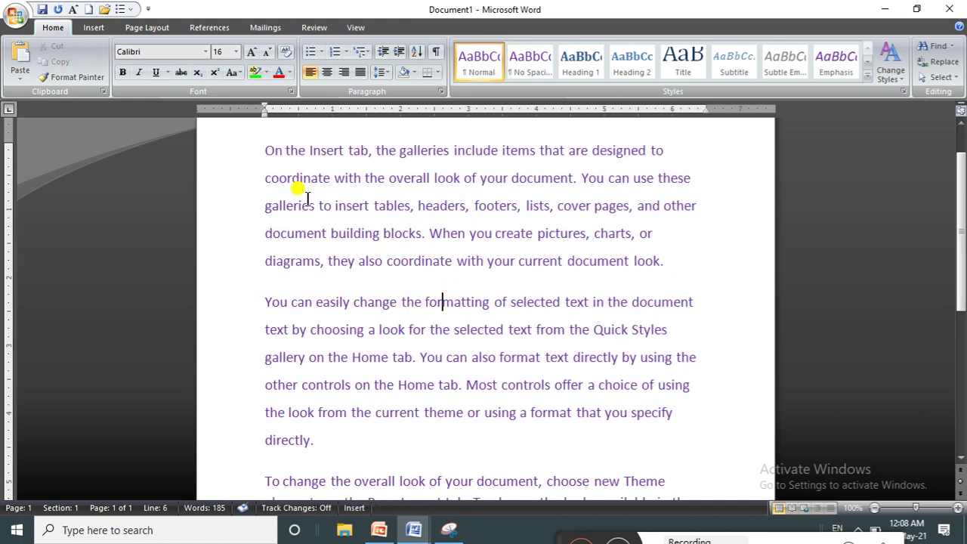
pyautogui.hotkey('ctrl', 'a')
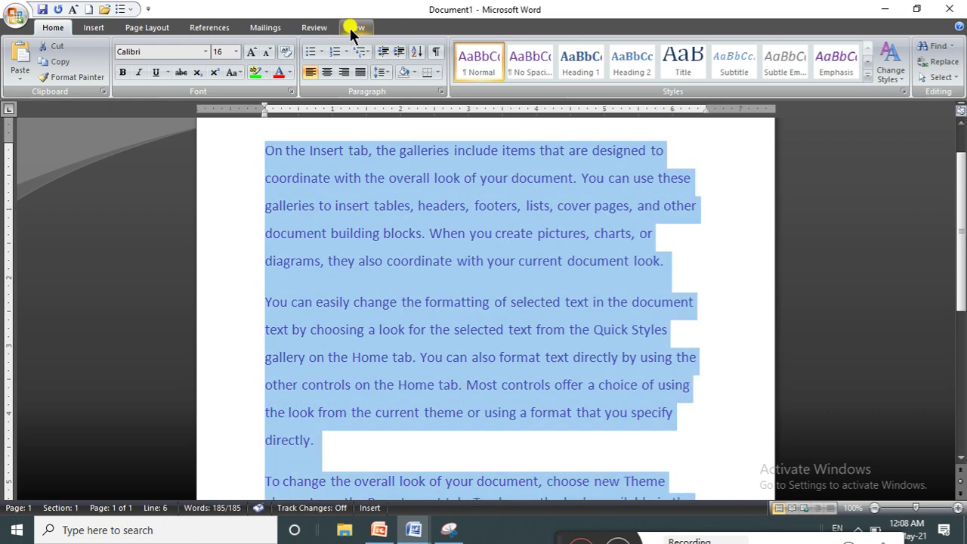
pyautogui.click(381, 72)
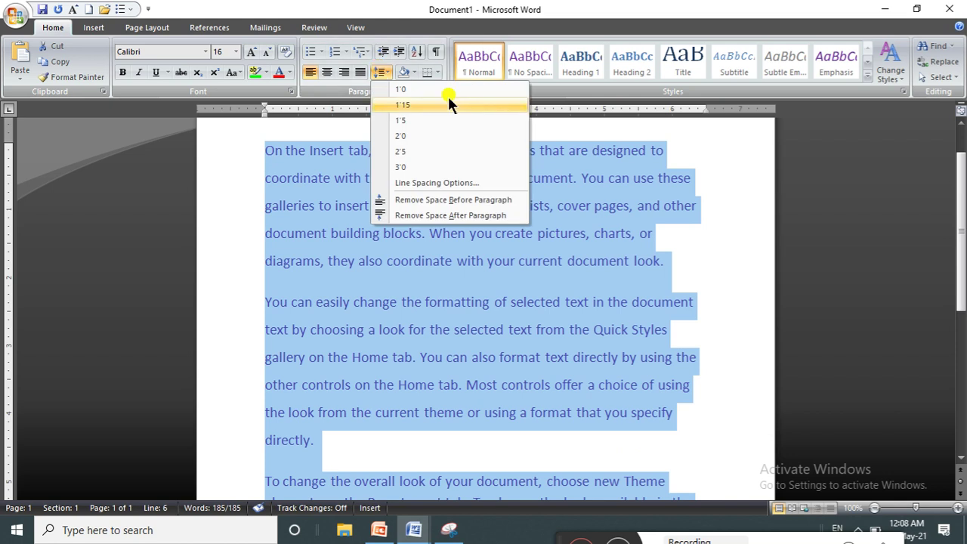
pyautogui.click(409, 182)
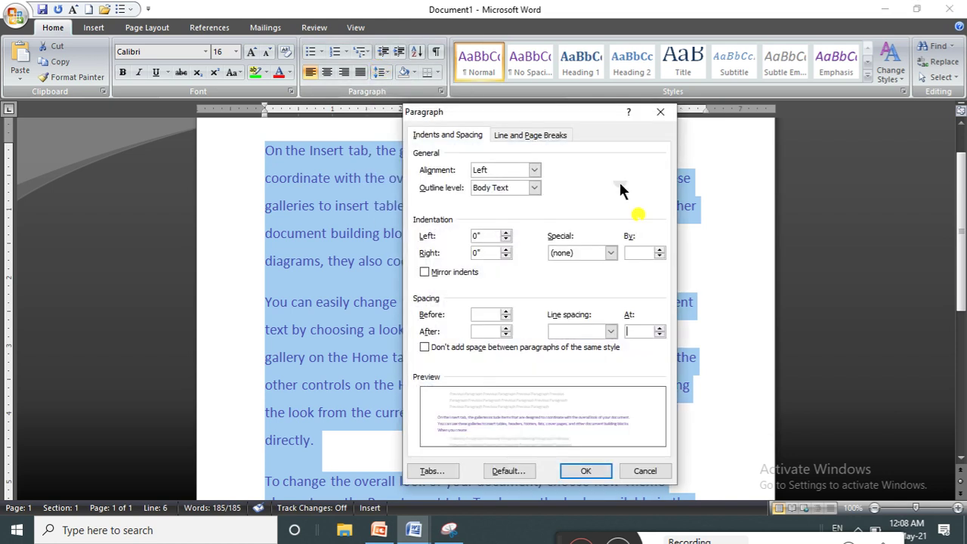
pyautogui.click(610, 331)
pyautogui.click(564, 360)
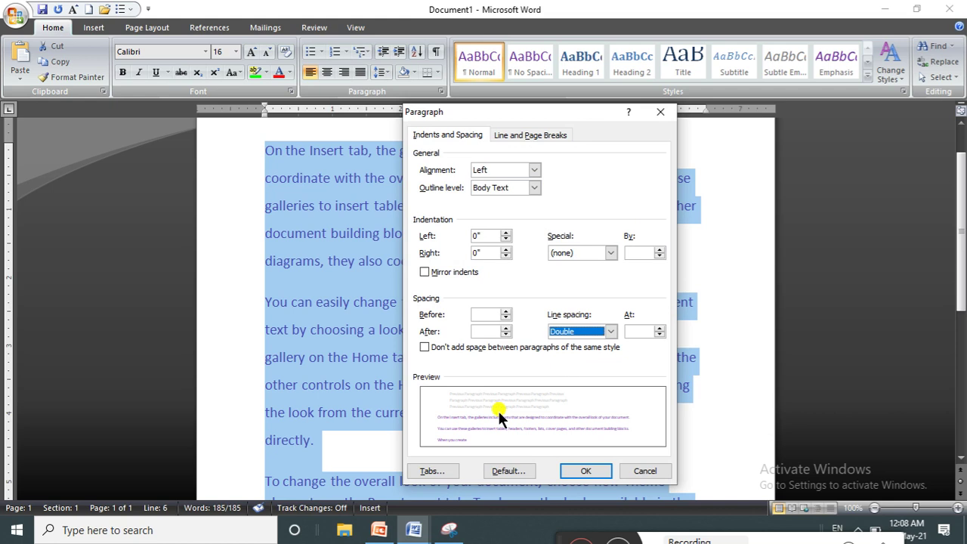
pyautogui.click(588, 472)
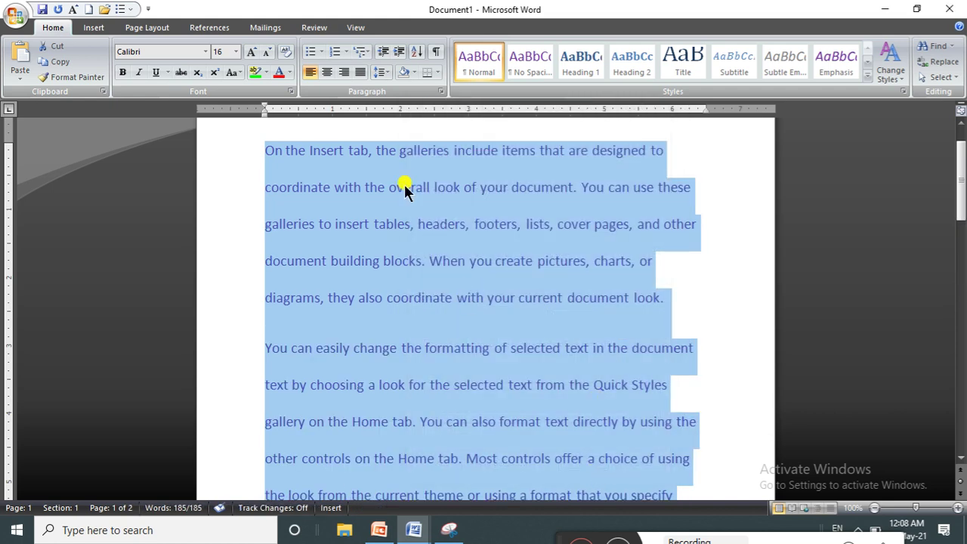
# - Change the line spacing of all the text to At least 12 pt, apply it and deselect the text
pyautogui.click(383, 72)
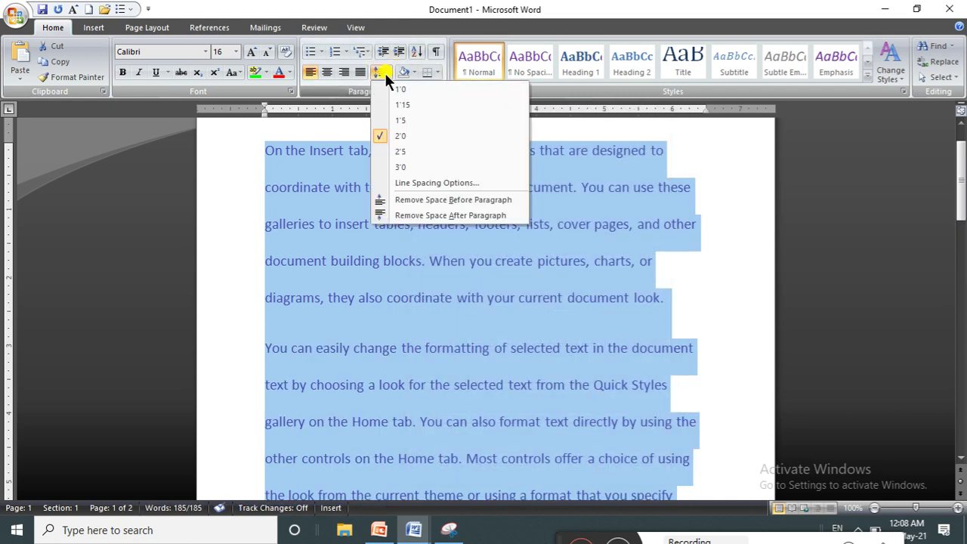
pyautogui.click(443, 181)
pyautogui.click(608, 332)
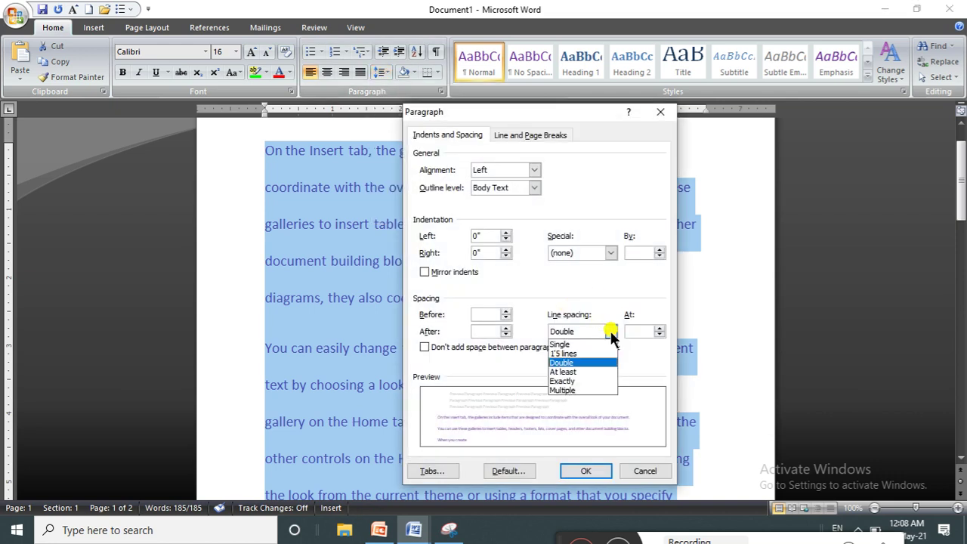
pyautogui.click(566, 372)
pyautogui.click(578, 472)
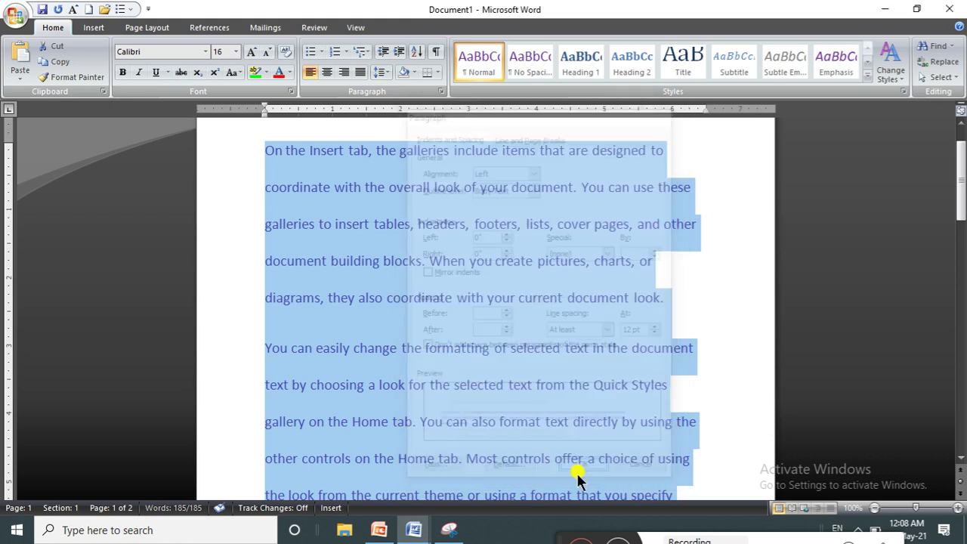
pyautogui.click(493, 397)
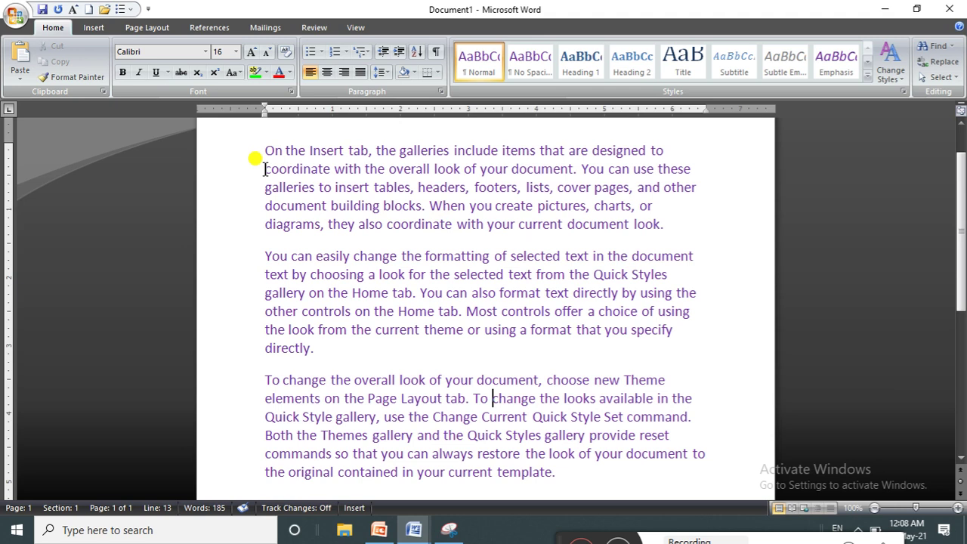
# - Select all the text, set its line spacing to Exactly 12 pt, apply it and clear the selection
pyautogui.hotkey('ctrl', 'a')
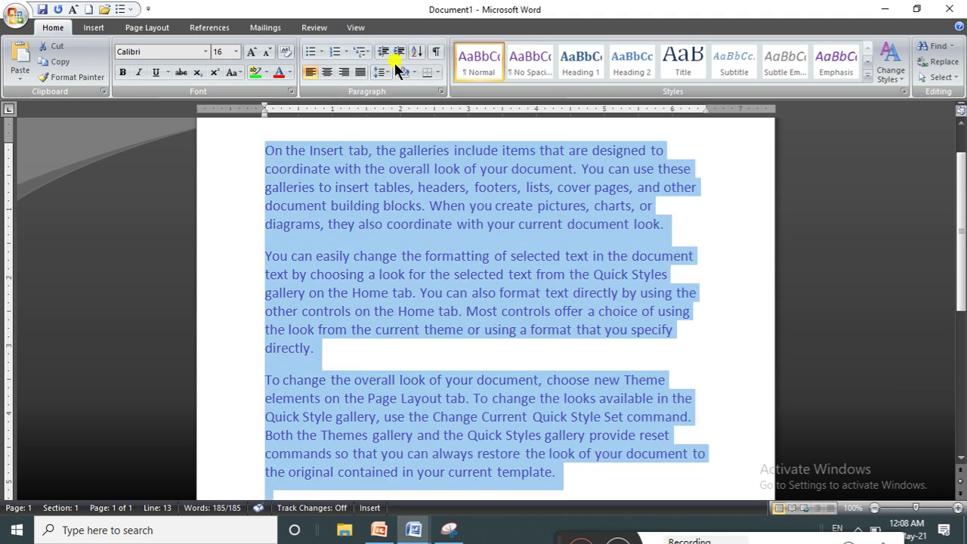
pyautogui.click(380, 72)
pyautogui.click(419, 182)
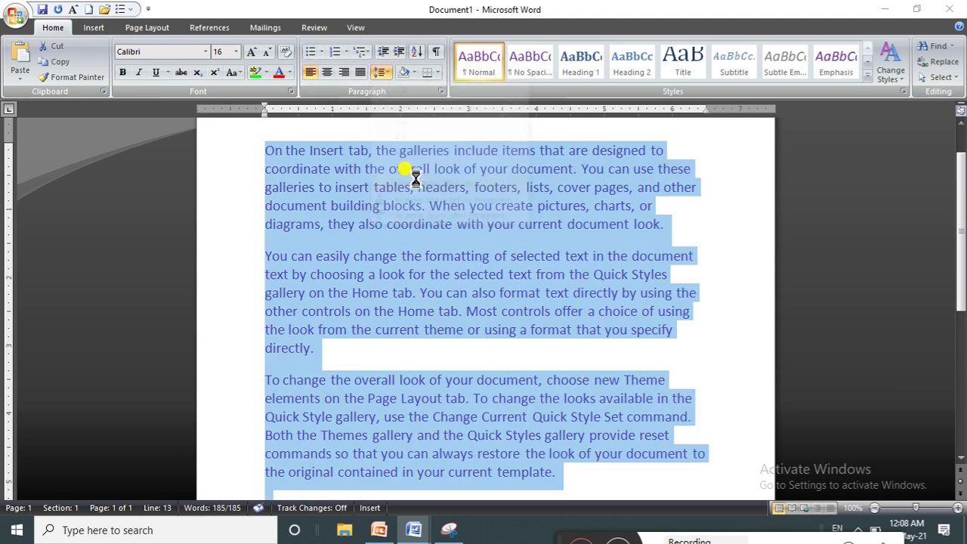
pyautogui.click(609, 330)
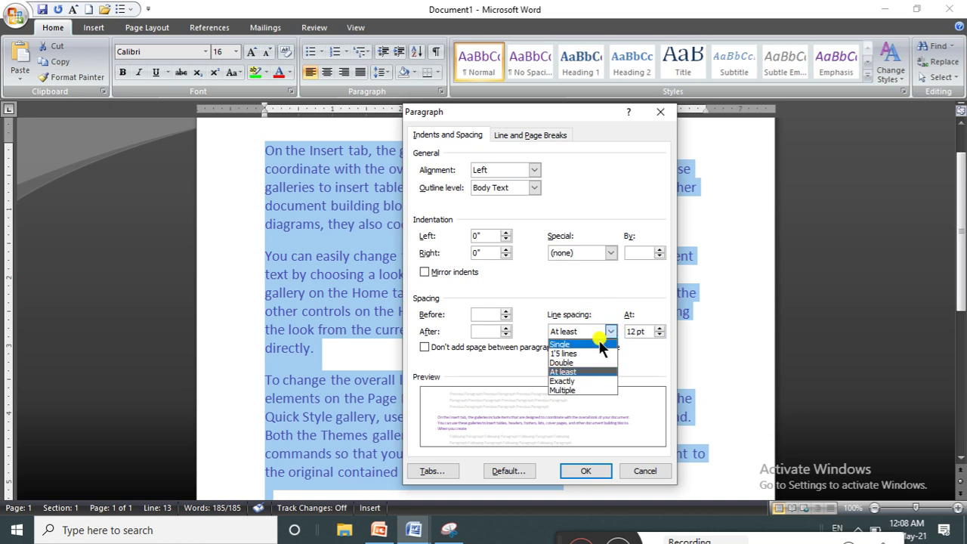
pyautogui.click(579, 382)
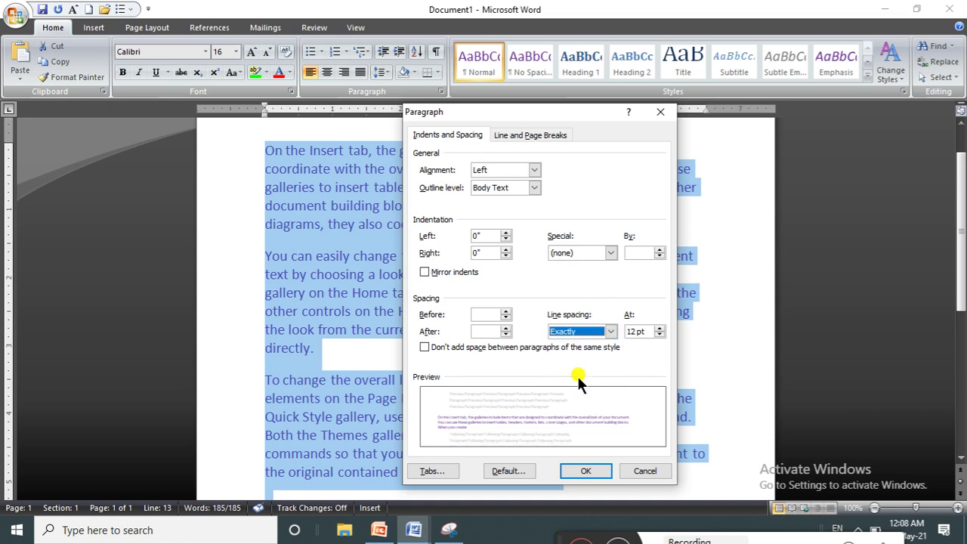
pyautogui.click(585, 469)
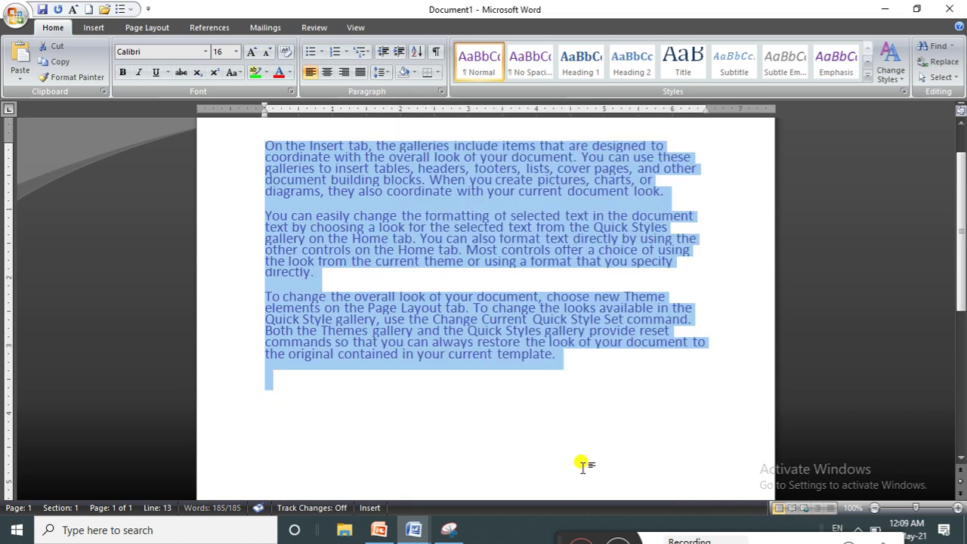
pyautogui.click(524, 376)
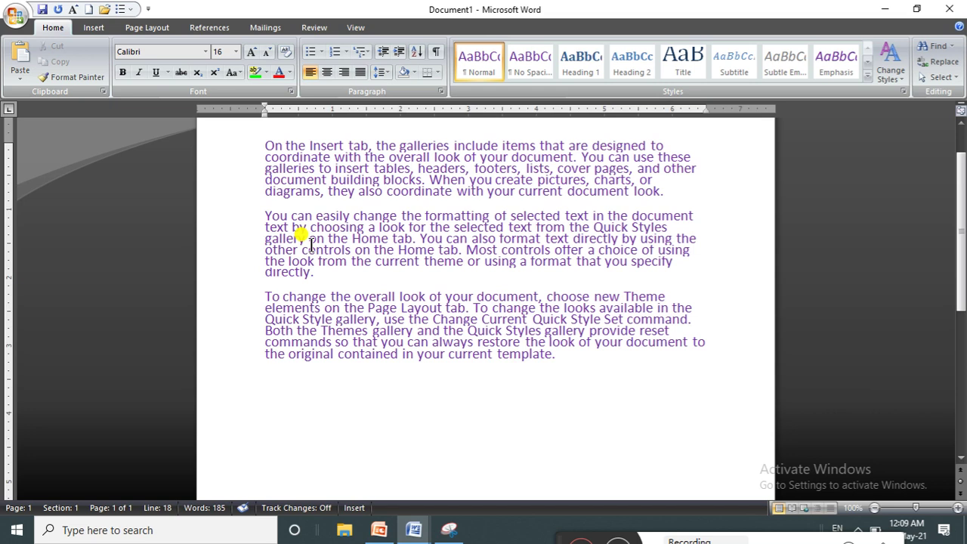
# - Select all three paragraphs and set their line spacing to Multiple at 7 in the Paragraph dialog
pyautogui.moveTo(264, 145); pyautogui.dragTo(524, 367)
pyautogui.click(382, 72)
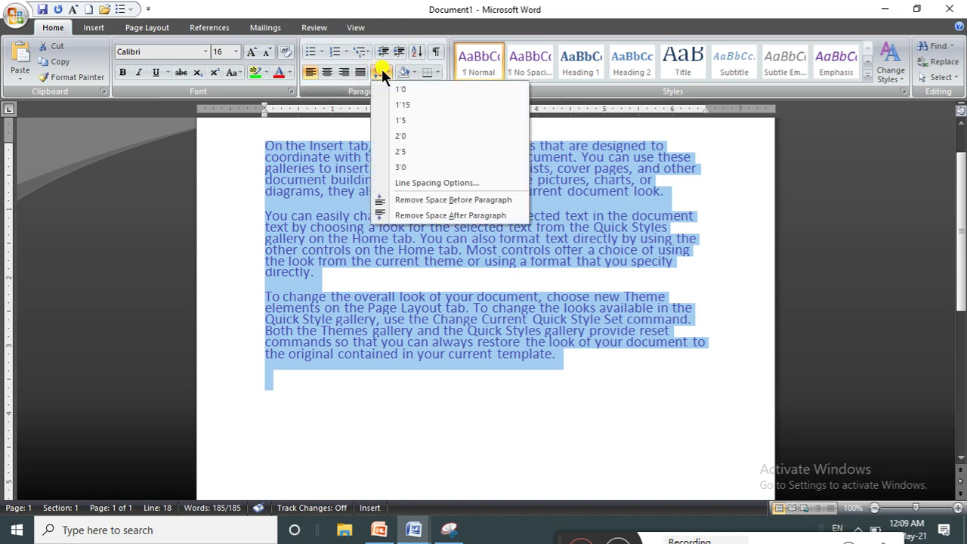
pyautogui.click(477, 183)
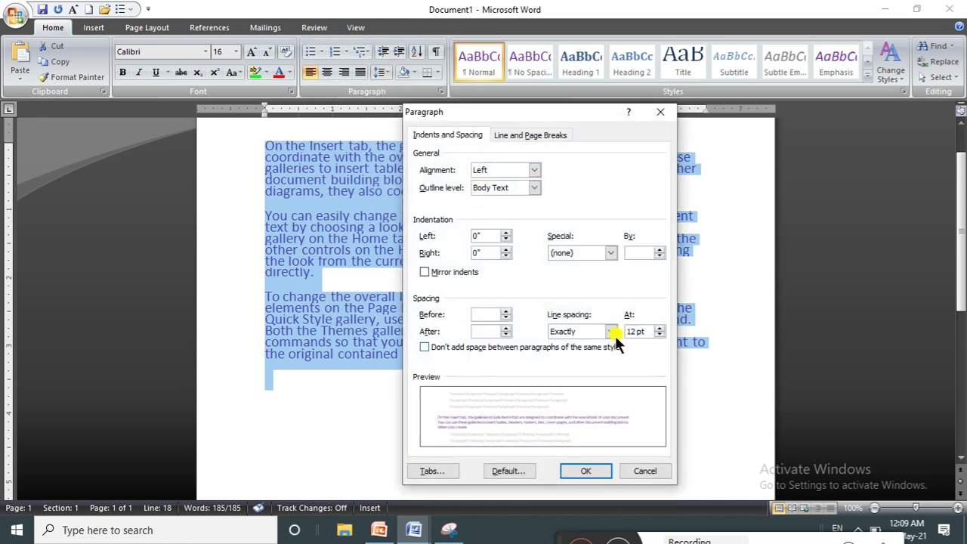
pyautogui.click(607, 332)
pyautogui.click(562, 390)
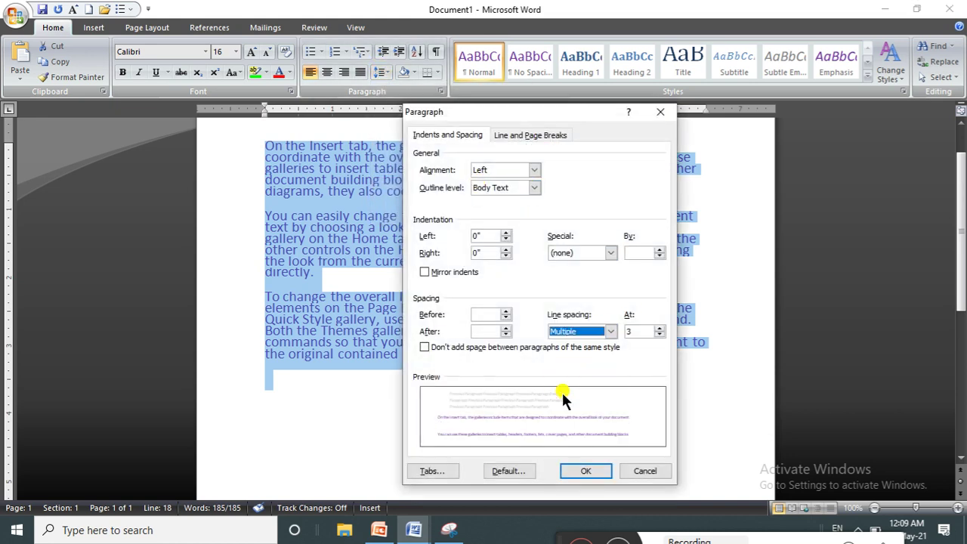
pyautogui.click(659, 330)
pyautogui.write('5.5')
pyautogui.click(658, 327)
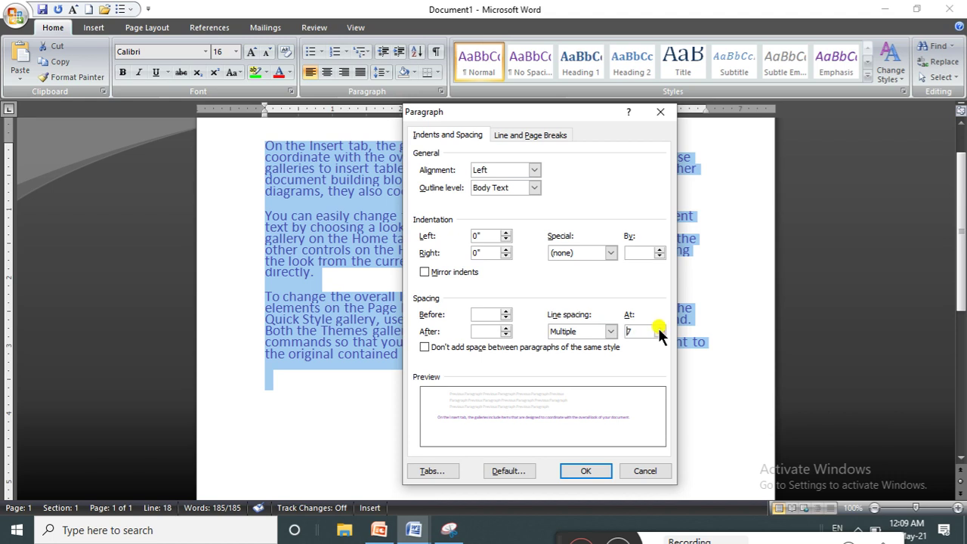
pyautogui.click(586, 471)
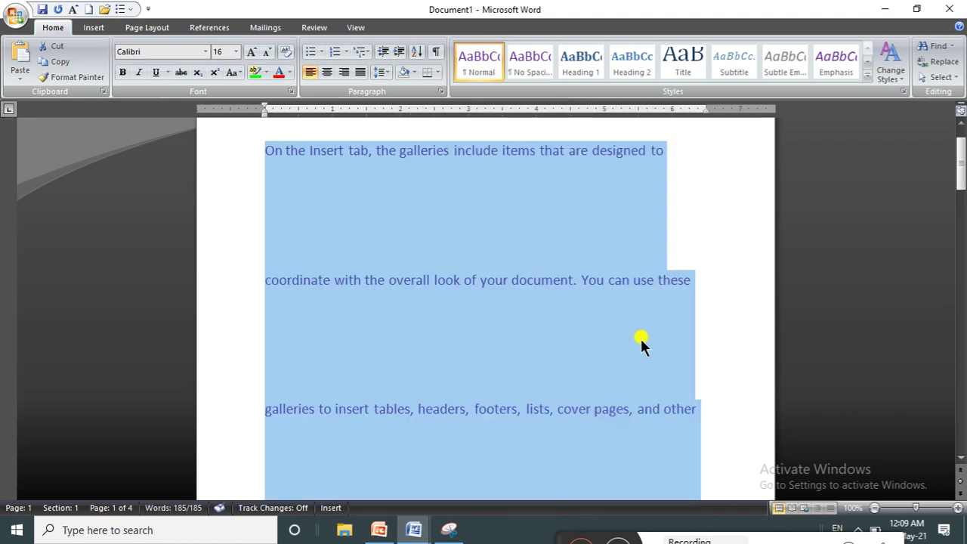
# - Reduce the line spacing of the selected paragraphs to the 1.15 preset, and from there to 1.0
pyautogui.click(385, 67)
pyautogui.click(410, 104)
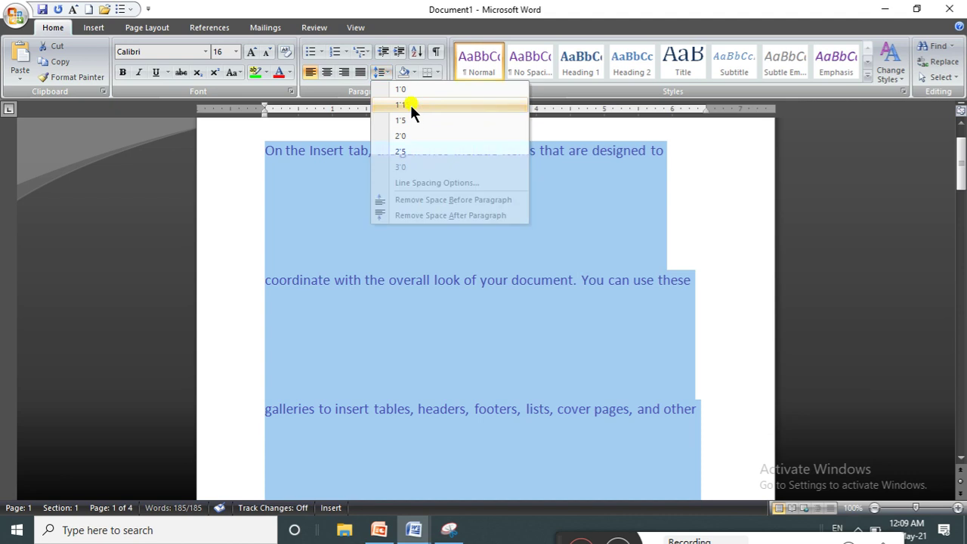
pyautogui.click(384, 71)
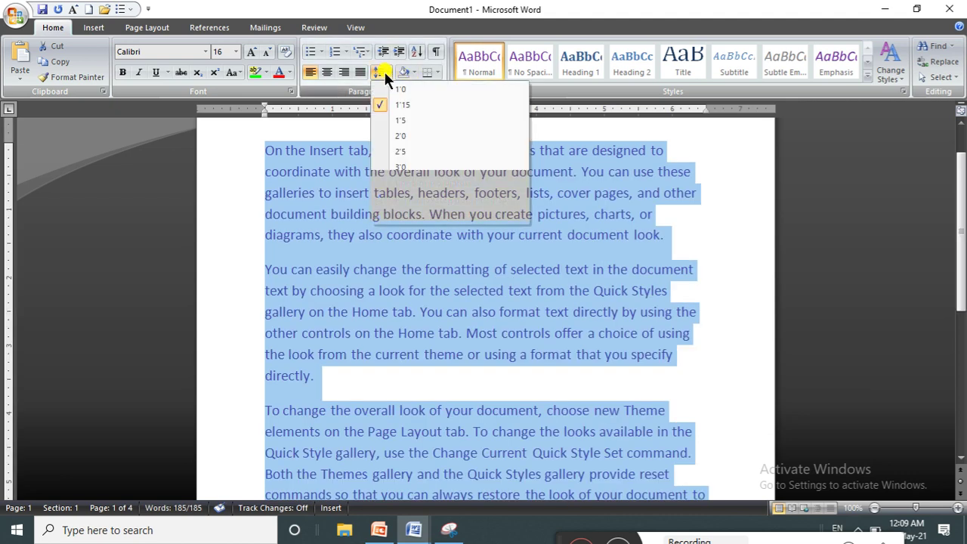
pyautogui.click(406, 89)
# - Remove the space before the selected paragraphs with the line spacing preset command
pyautogui.click(387, 74)
pyautogui.click(386, 74)
pyautogui.click(382, 75)
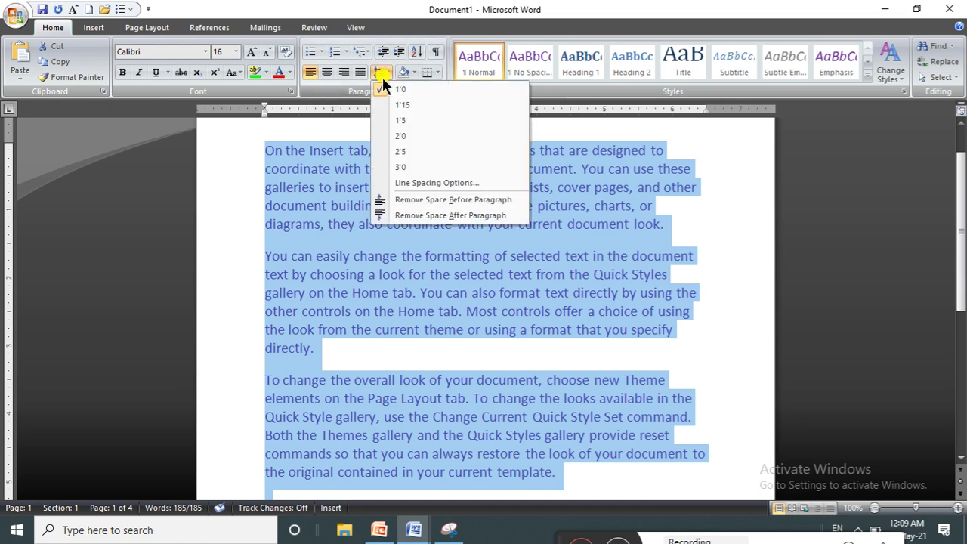
pyautogui.click(424, 199)
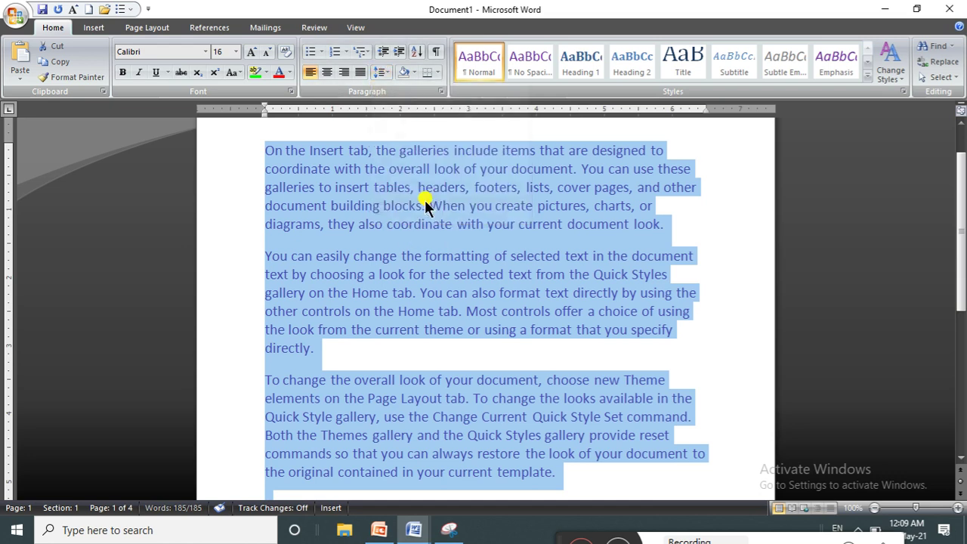
pyautogui.click(380, 75)
pyautogui.click(381, 76)
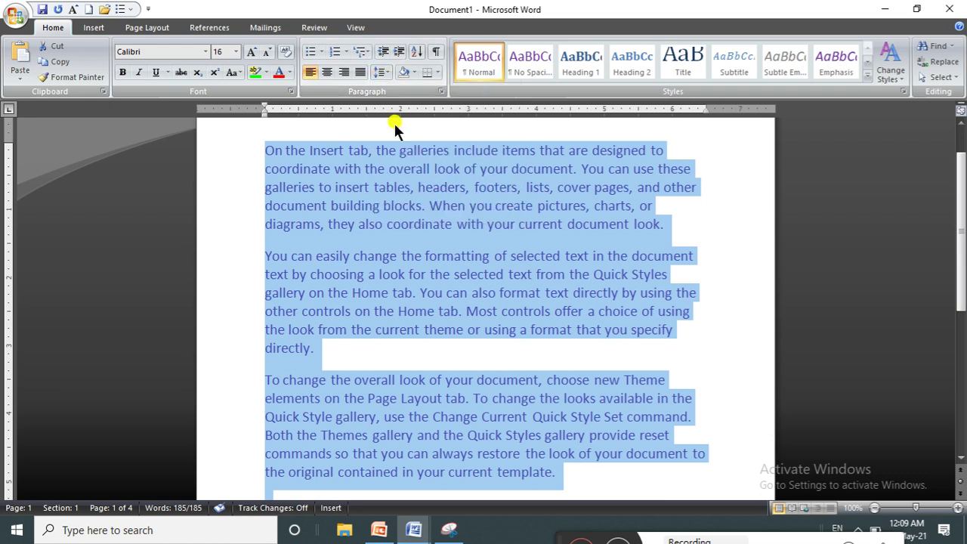
# - Try Multiple line spacing at 3 for the selected text in the Paragraph dialog, and return the line spacing to Single
pyautogui.click(383, 75)
pyautogui.click(438, 183)
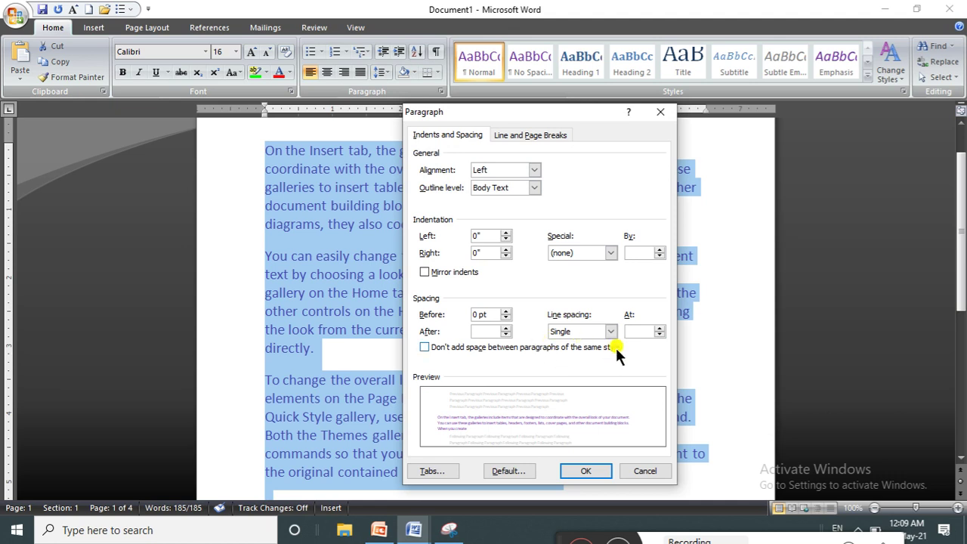
pyautogui.click(654, 335)
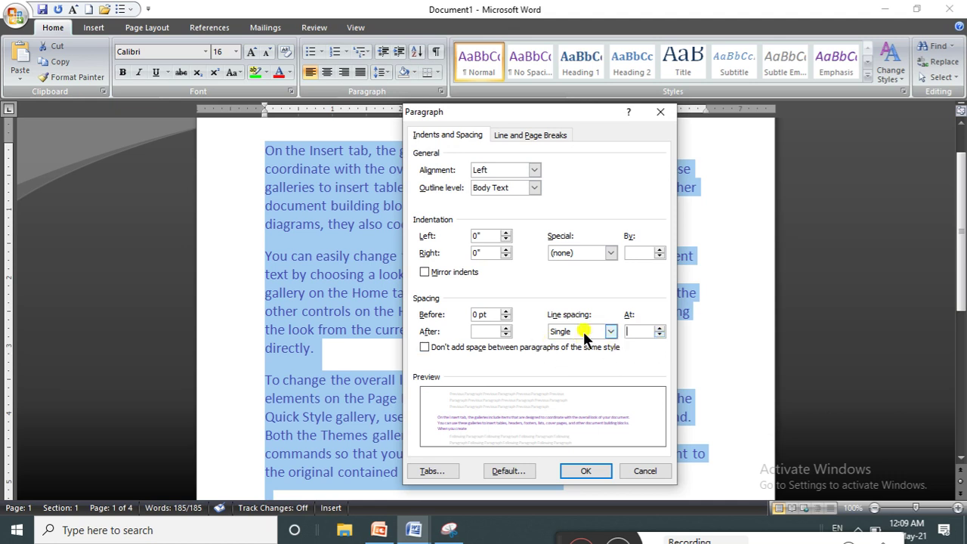
pyautogui.click(659, 327)
pyautogui.click(660, 327)
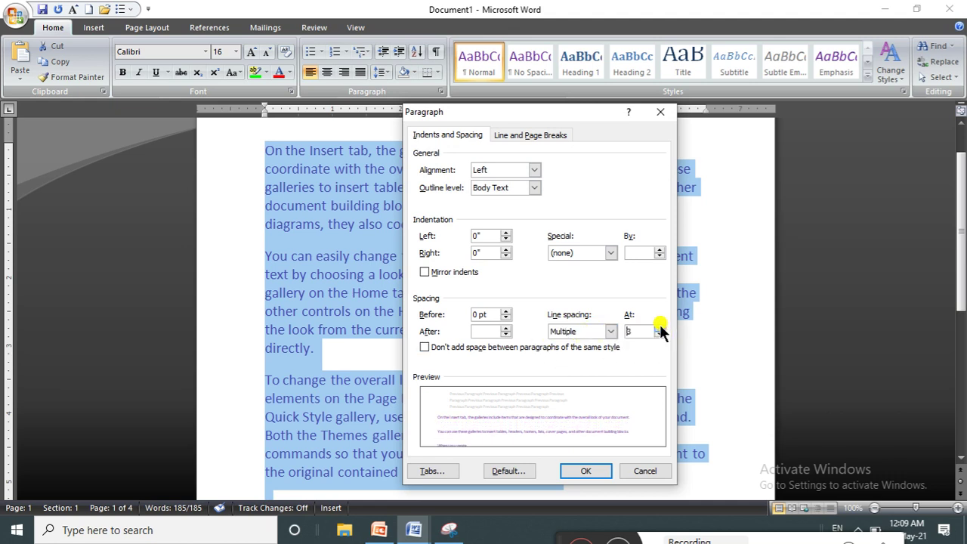
pyautogui.click(609, 331)
pyautogui.click(565, 344)
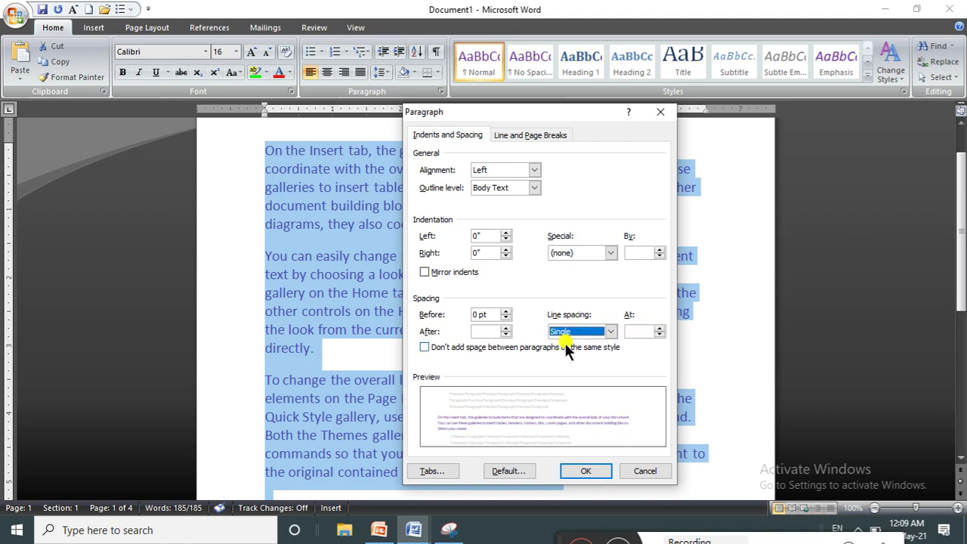
pyautogui.click(659, 328)
pyautogui.click(608, 331)
pyautogui.click(566, 345)
# - Turn on "Don't add space between paragraphs of the same style" for all the text, apply it and deselect the text
pyautogui.click(426, 348)
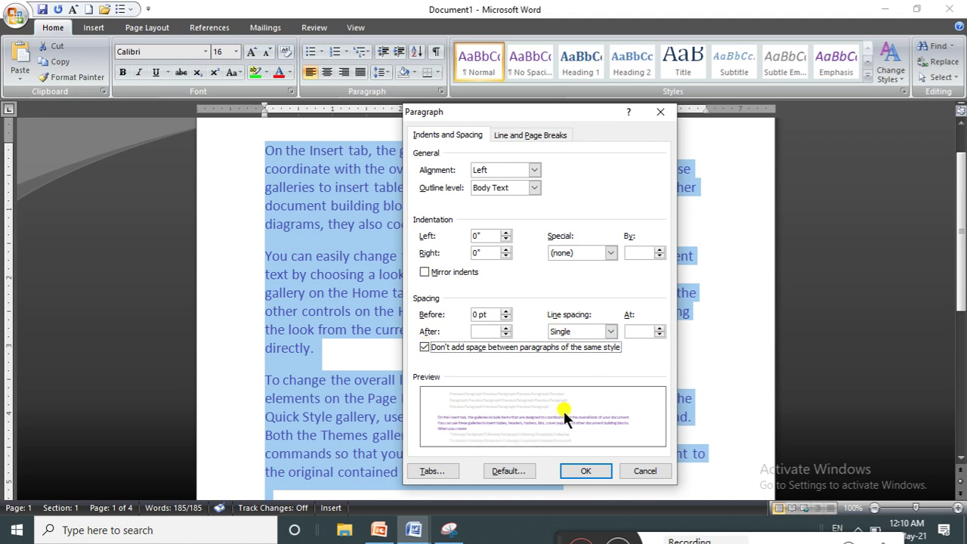
pyautogui.click(586, 471)
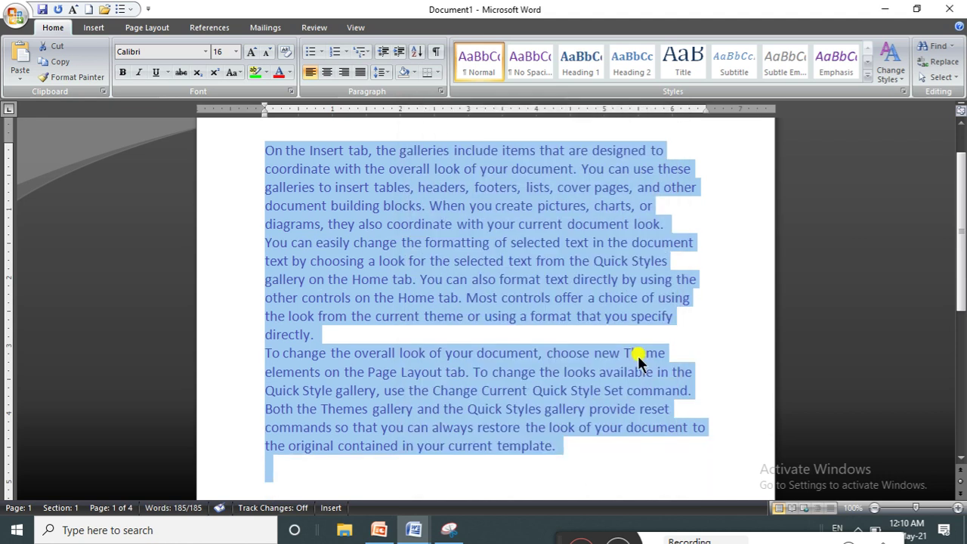
pyautogui.click(570, 378)
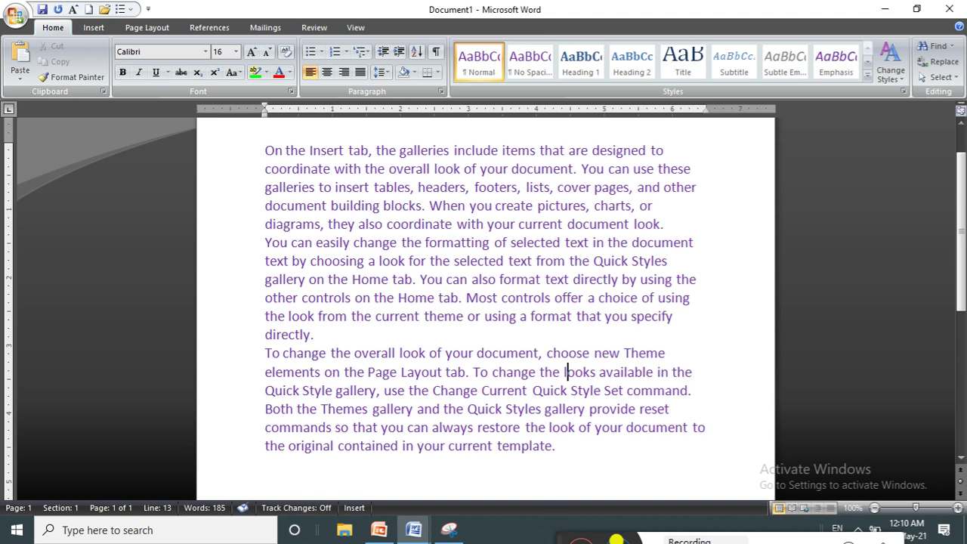
pyautogui.click(638, 538)
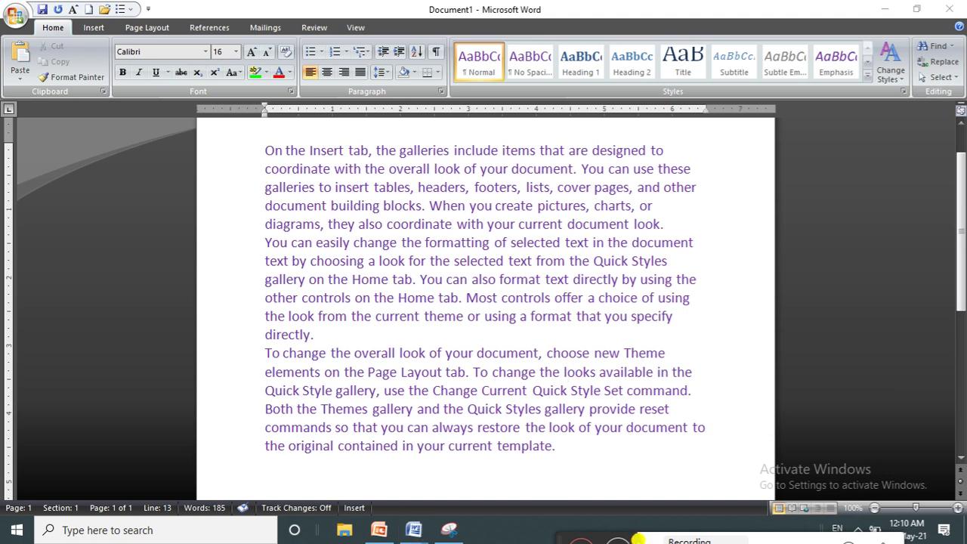
# - Open the paragraph's tab stop settings, choose Center alignment and set the default tab stops to 0'6"
pyautogui.moveTo(545, 533); pyautogui.dragTo(546, 508)
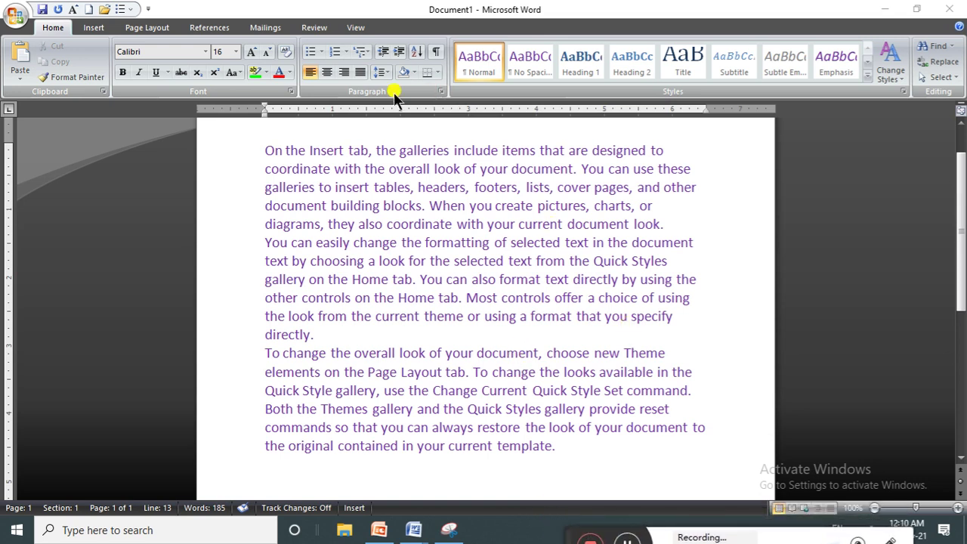
pyautogui.click(383, 69)
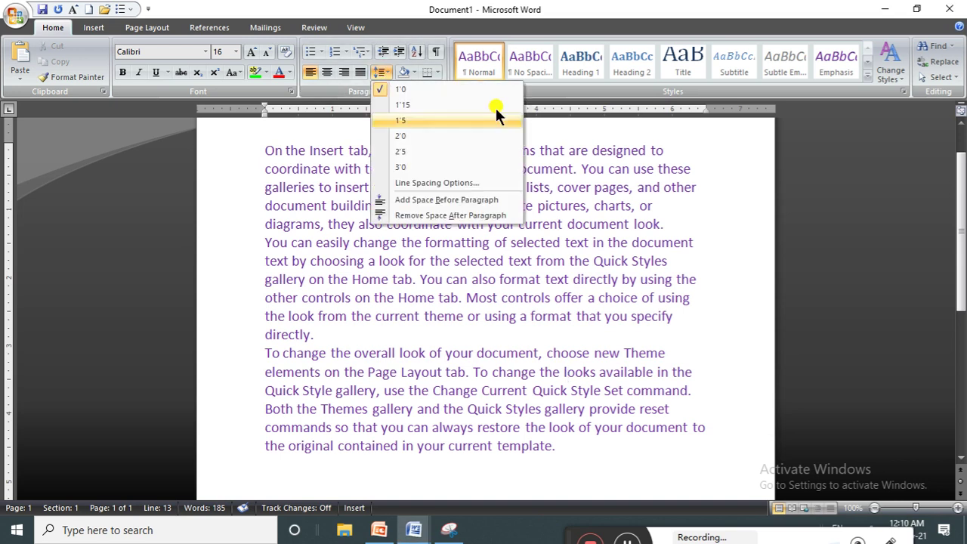
pyautogui.click(430, 183)
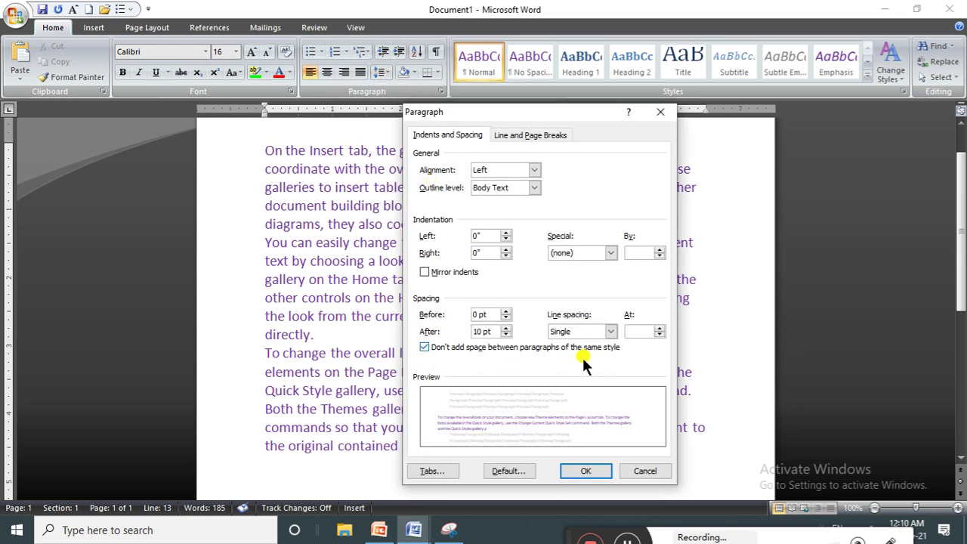
pyautogui.click(441, 469)
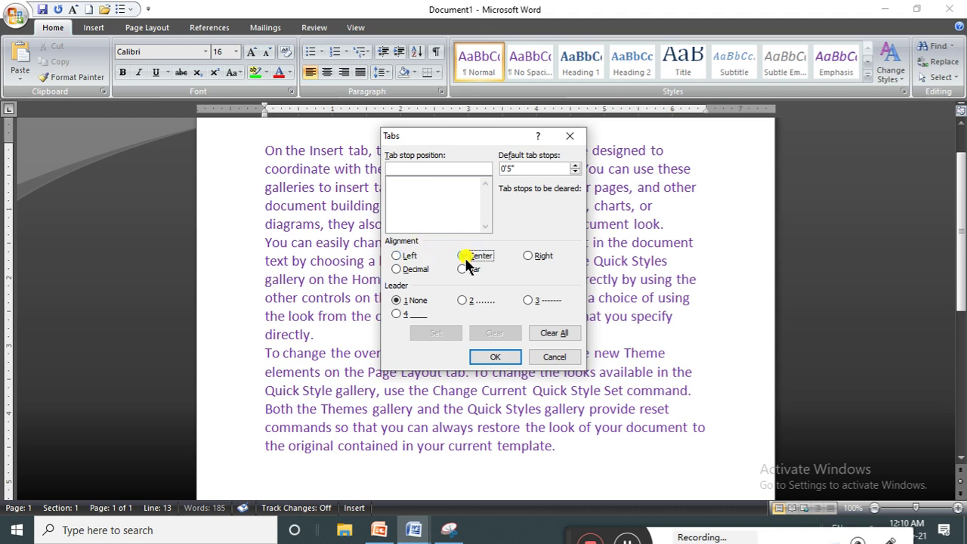
pyautogui.click(491, 355)
pyautogui.click(574, 165)
pyautogui.click(574, 165)
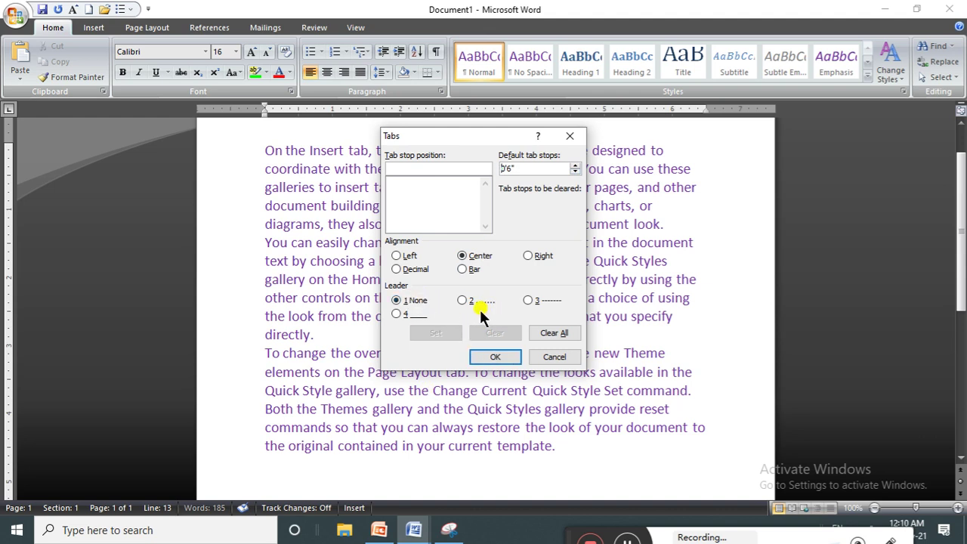
# - Clear all tab stops, choose Center alignment again and apply the tab settings
pyautogui.click(546, 335)
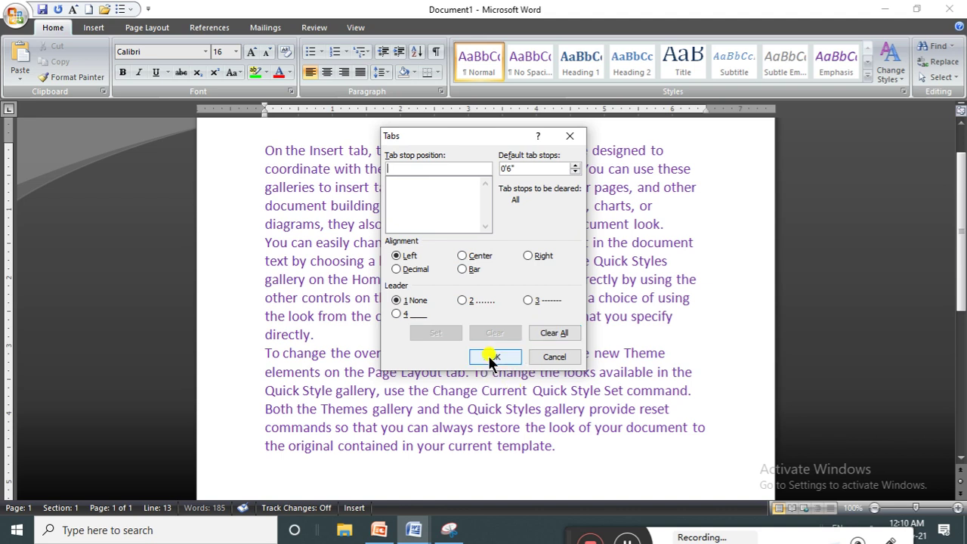
pyautogui.click(471, 259)
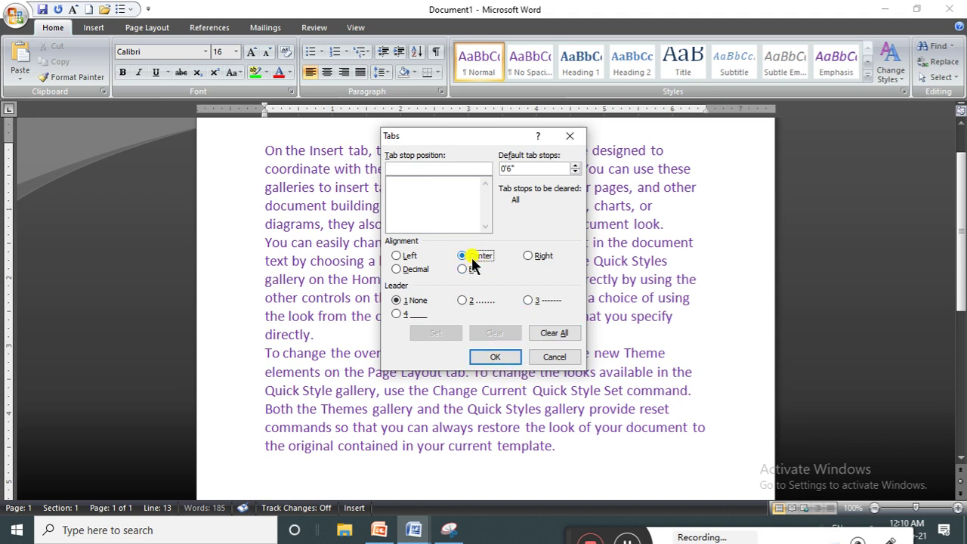
pyautogui.click(495, 356)
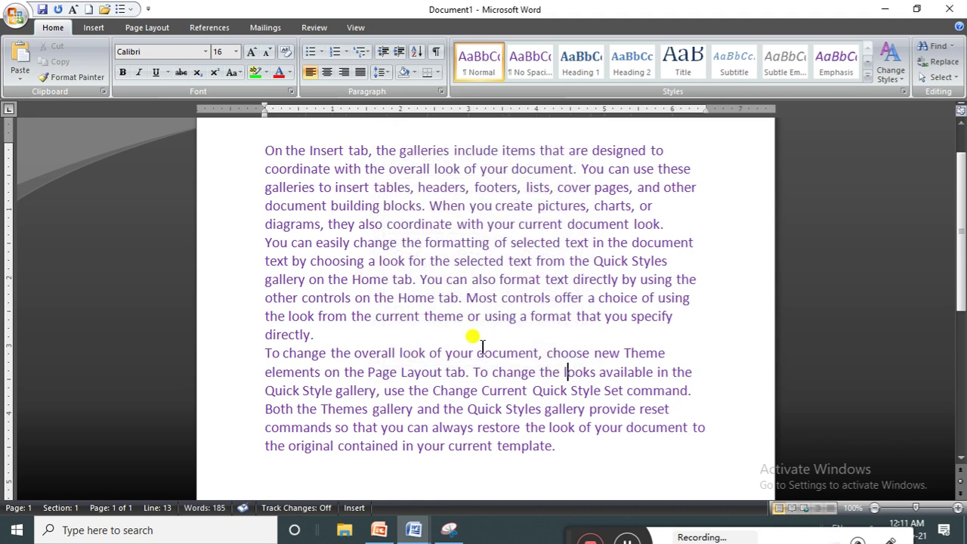
# - Examine the Line and Page Breaks options in the Paragraph dialog and close it without applying changes
pyautogui.click(382, 72)
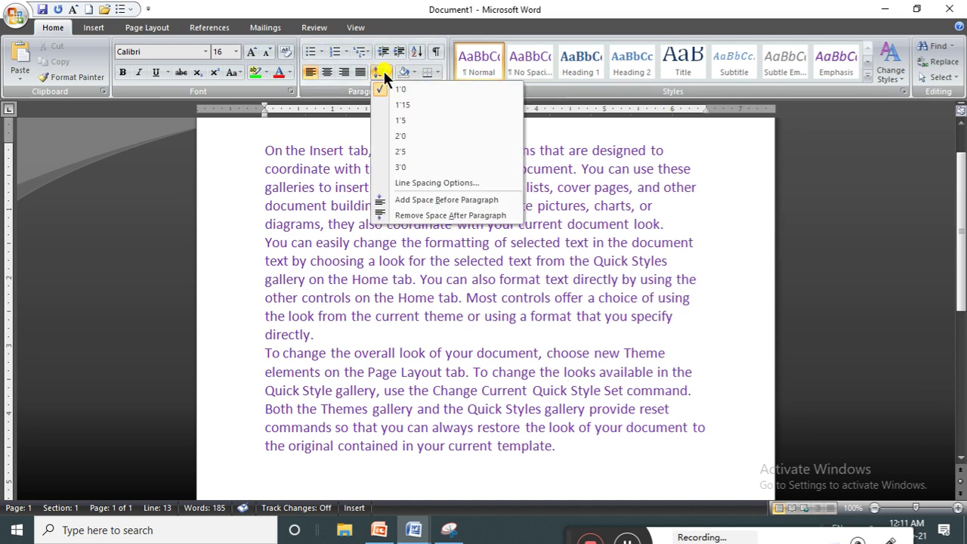
pyautogui.click(434, 187)
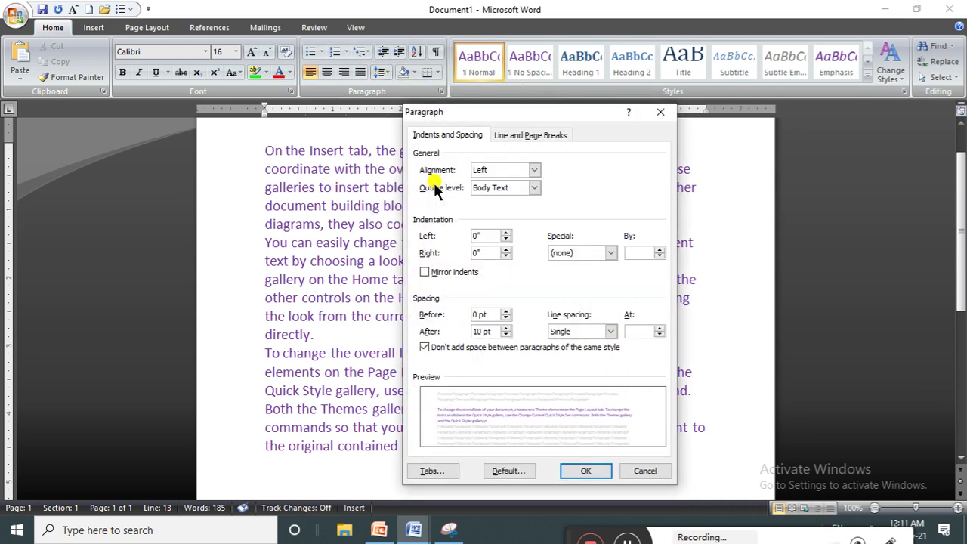
pyautogui.click(514, 135)
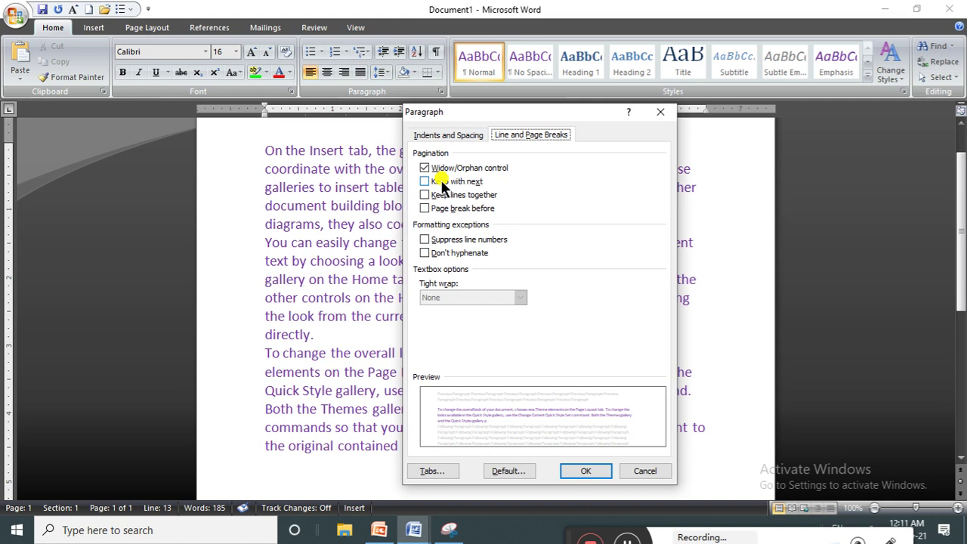
pyautogui.click(638, 470)
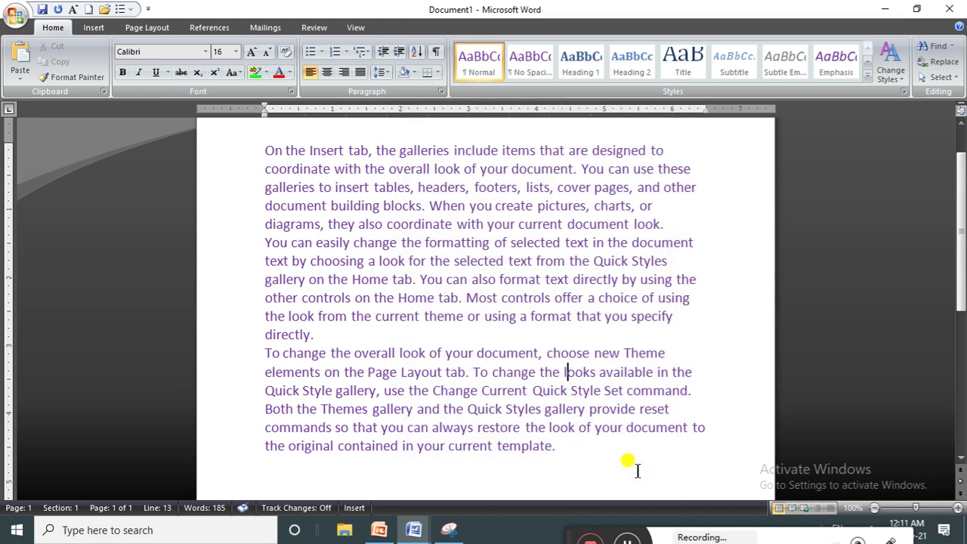